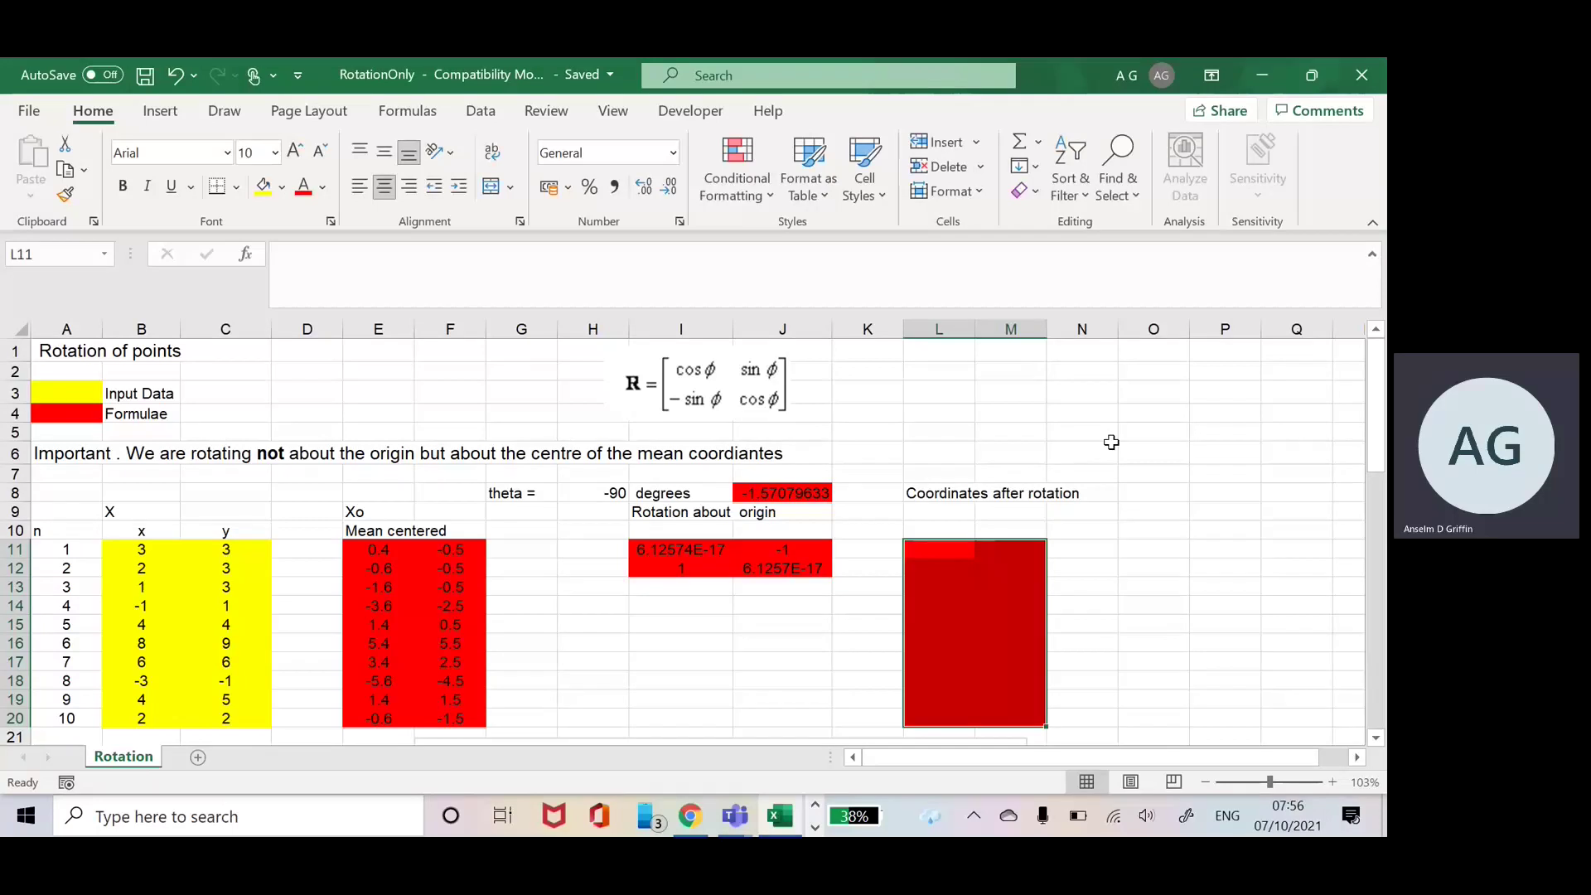
- Review the top of the sheet: title, Input Data colour key and point numbers
{"action": "key", "text": "Left"}
{"action": "key", "text": "Left"}
{"action": "key", "text": "Left"}
{"action": "key", "text": "Left"}
{"action": "key", "text": "Left"}
{"action": "key", "text": "Left"}
{"action": "key", "text": "Left"}
{"action": "key", "text": "Left"}
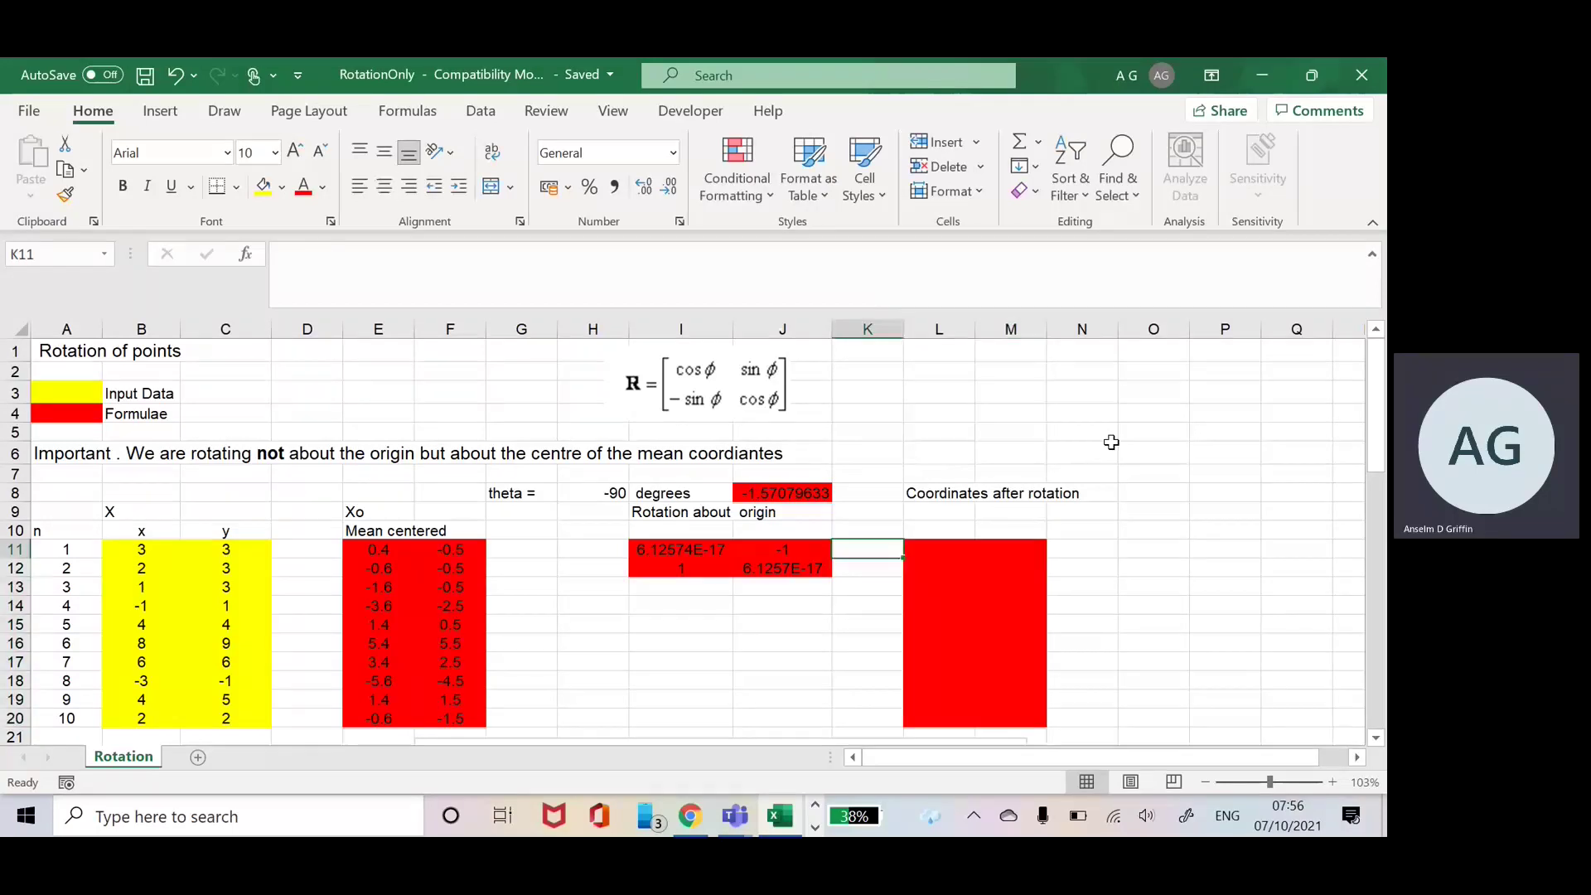
{"action": "key", "text": "Left"}
{"action": "key", "text": "Left"}
{"action": "key", "text": "Left"}
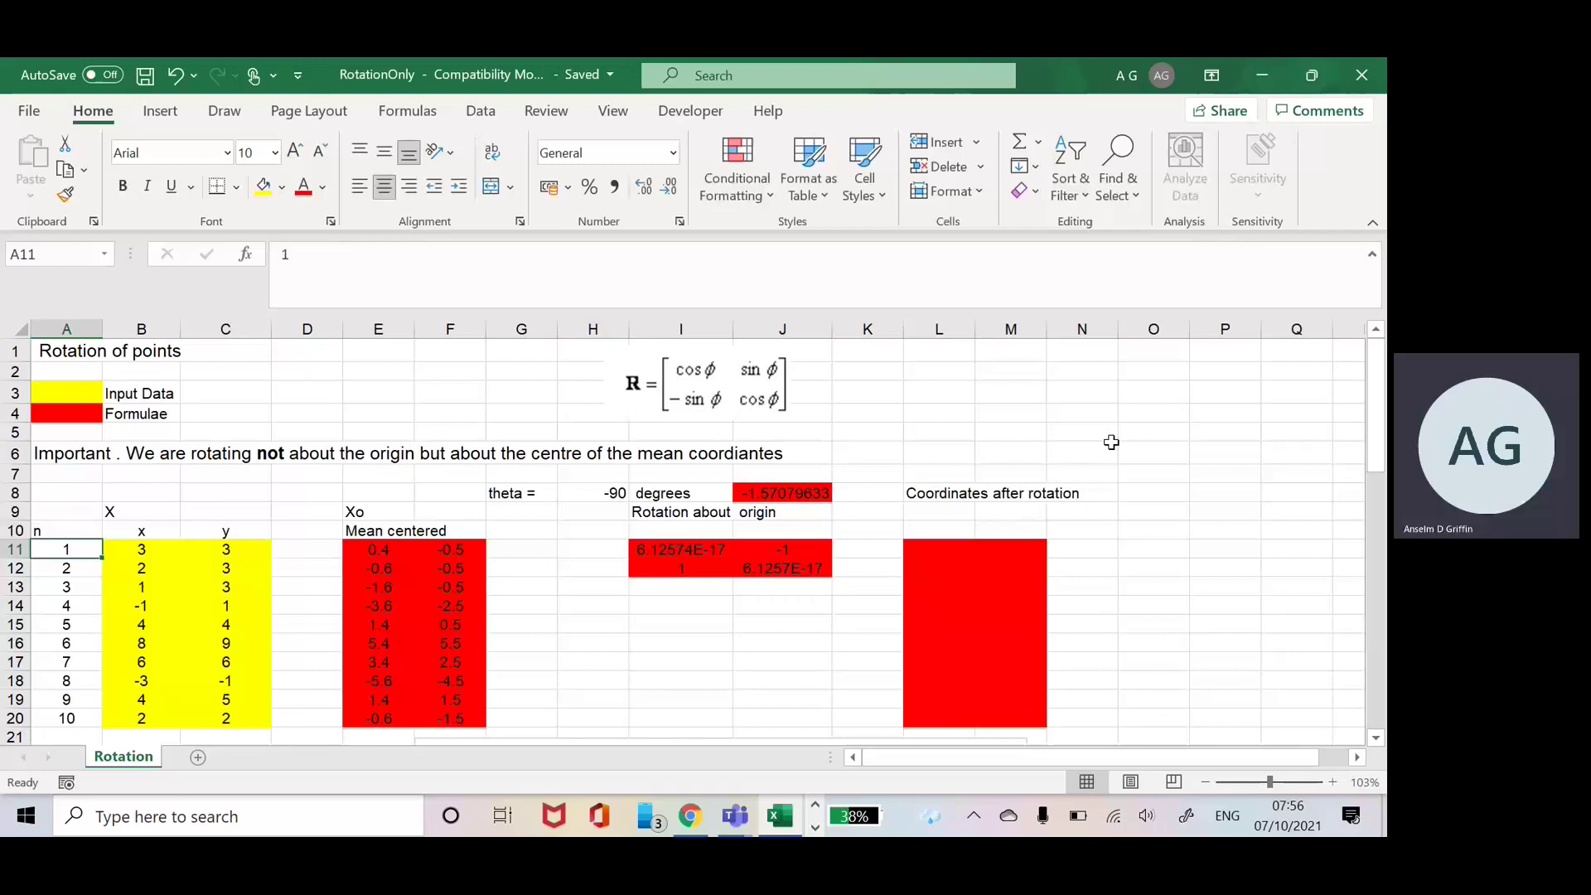
{"action": "key", "text": "Up"}
{"action": "key", "text": "Up"}
{"action": "key", "text": "Up"}
{"action": "key", "text": "Up"}
{"action": "key", "text": "Up"}
{"action": "key", "text": "Up"}
{"action": "key", "text": "Up"}
{"action": "key", "text": "Up"}
{"action": "key", "text": "Up"}
{"action": "key", "text": "Up"}
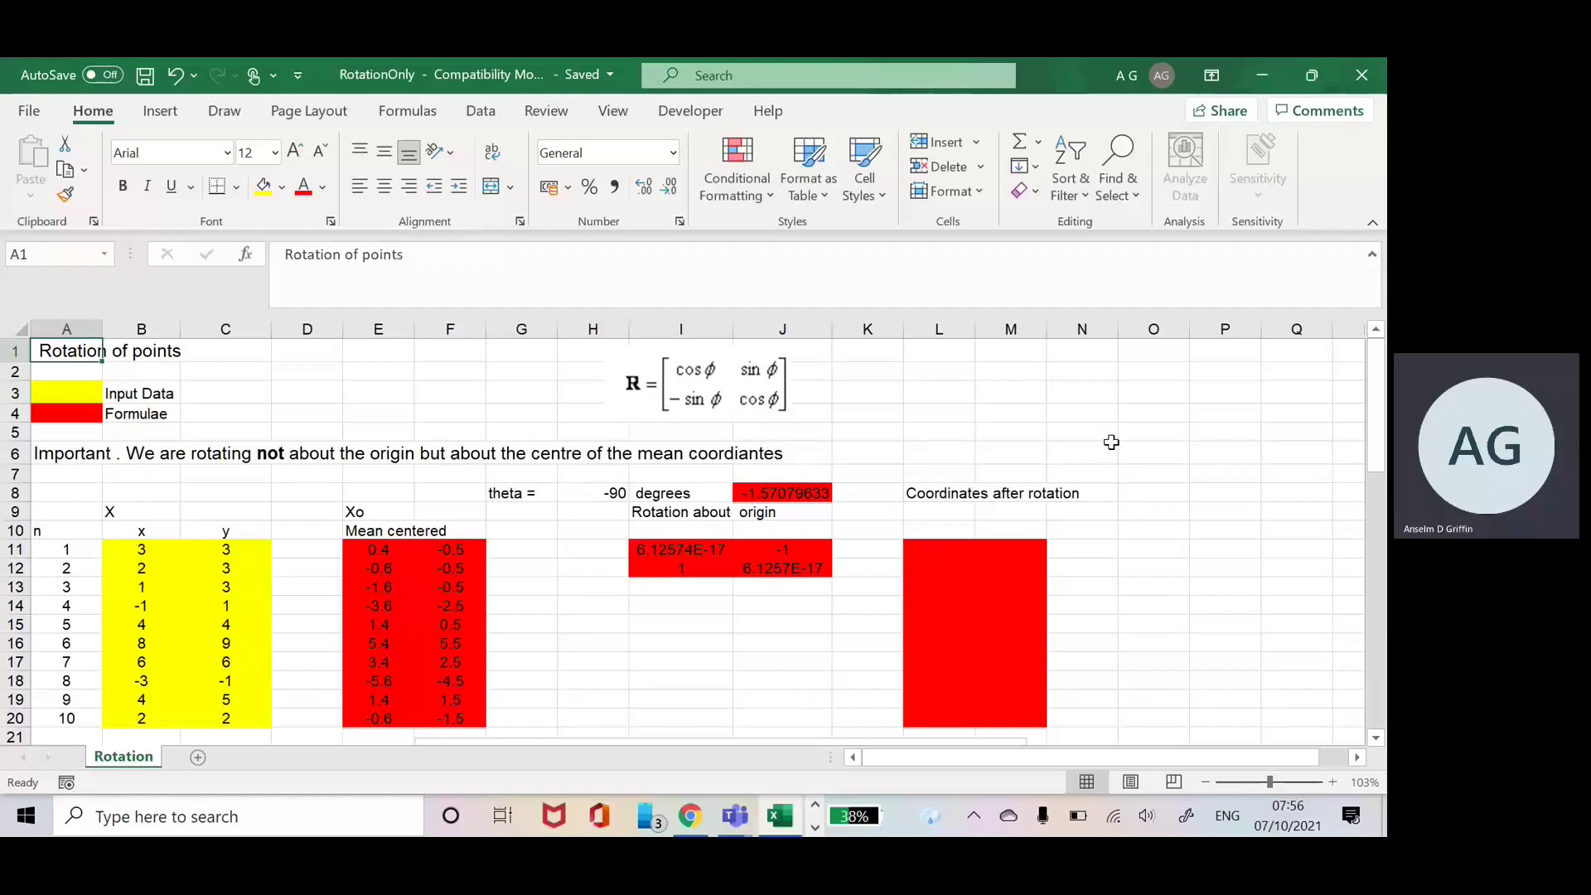
{"action": "key", "text": "Down"}
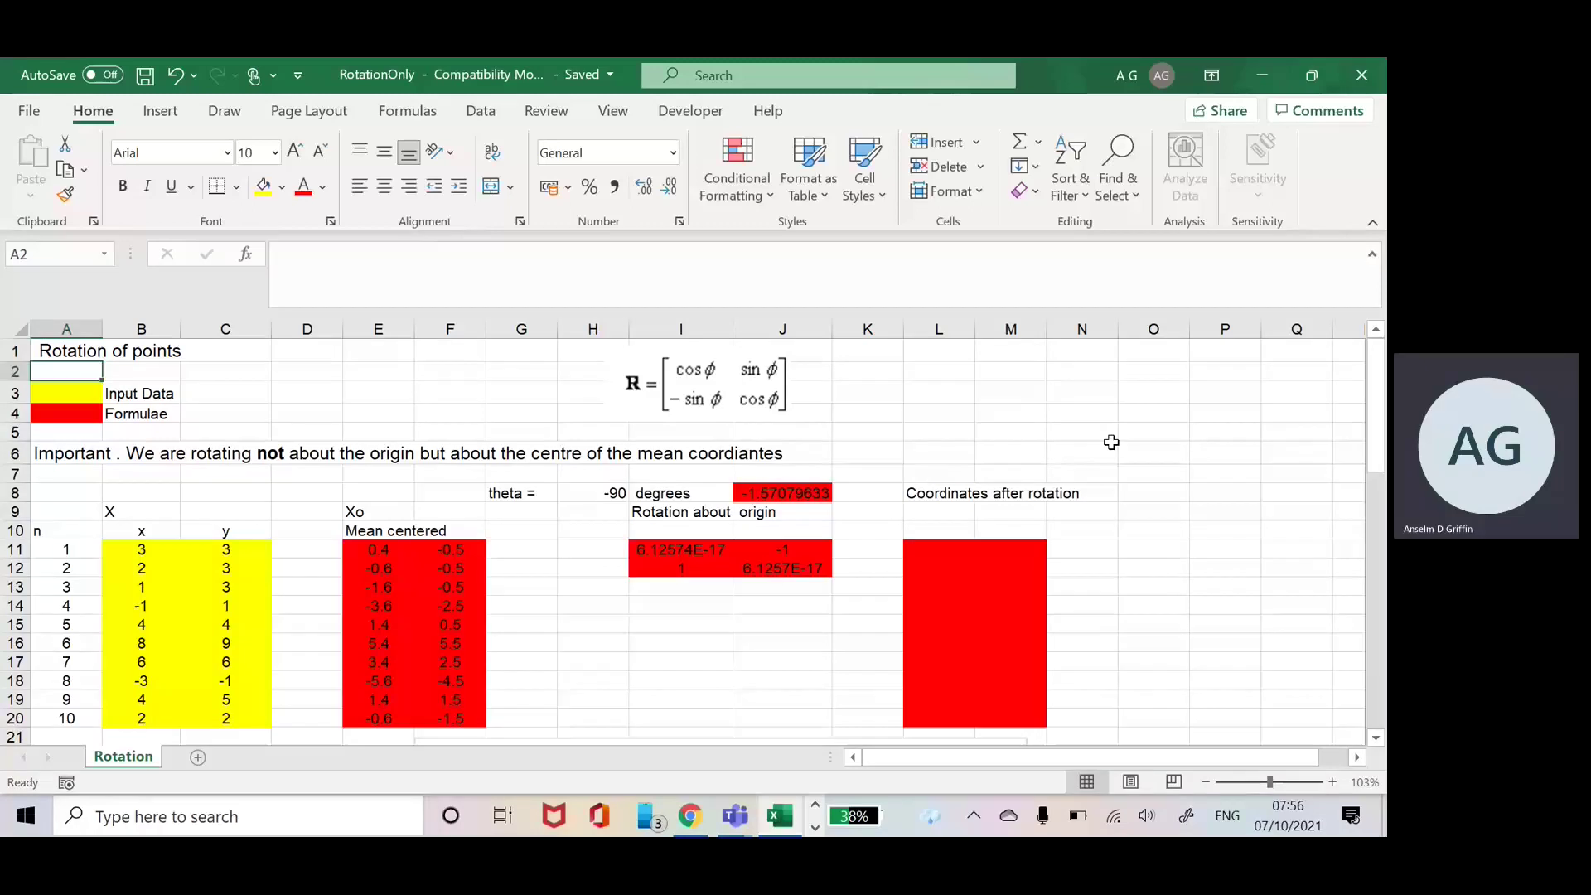
{"action": "key", "text": "Down"}
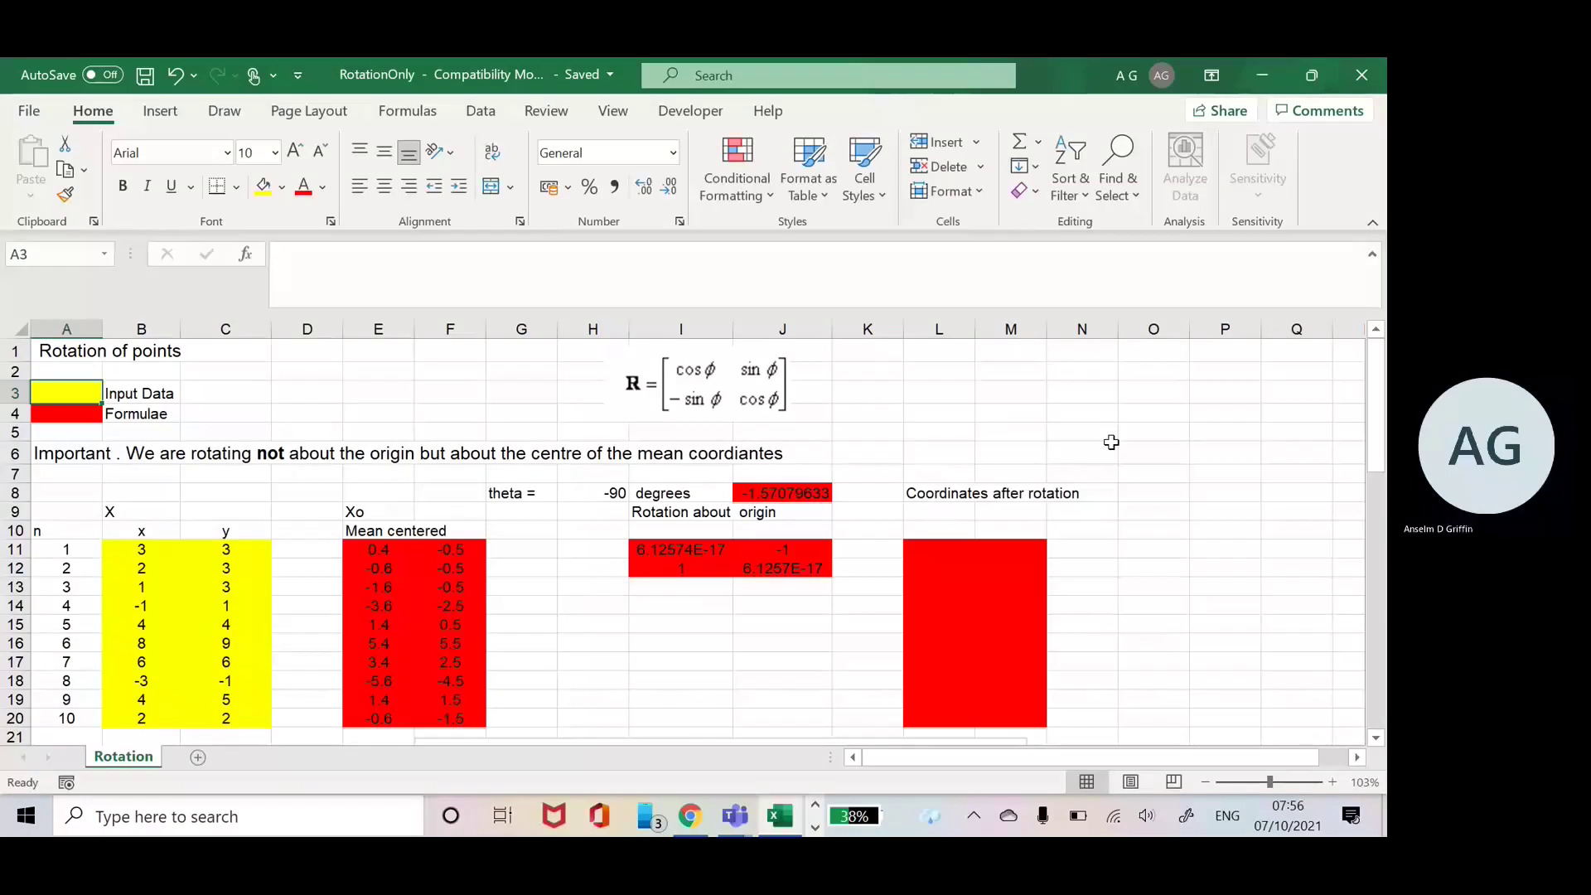
{"action": "key", "text": "Down"}
{"action": "key", "text": "Down"}
{"action": "key", "text": "Down"}
{"action": "key", "text": "Down"}
{"action": "key", "text": "Down"}
{"action": "key", "text": "Down"}
{"action": "key", "text": "Down"}
{"action": "key", "text": "Down"}
{"action": "key", "text": "Down"}
{"action": "key", "text": "Down"}
{"action": "key", "text": "Down"}
{"action": "key", "text": "Down"}
{"action": "key", "text": "Down"}
{"action": "key", "text": "Down"}
{"action": "key", "text": "Down"}
{"action": "key", "text": "Down"}
{"action": "key", "text": "Down"}
{"action": "key", "text": "Down"}
{"action": "key", "text": "Down"}
{"action": "key", "text": "Down"}
{"action": "key", "text": "Down"}
{"action": "key", "text": "Down"}
{"action": "key", "text": "Down"}
{"action": "key", "text": "Down"}
{"action": "key", "text": "Down"}
{"action": "key", "text": "Down"}
{"action": "key", "text": "Down"}
{"action": "key", "text": "Down"}
{"action": "key", "text": "Down"}
{"action": "key", "text": "Down"}
{"action": "key", "text": "Down"}
{"action": "key", "text": "Down"}
{"action": "key", "text": "Down"}
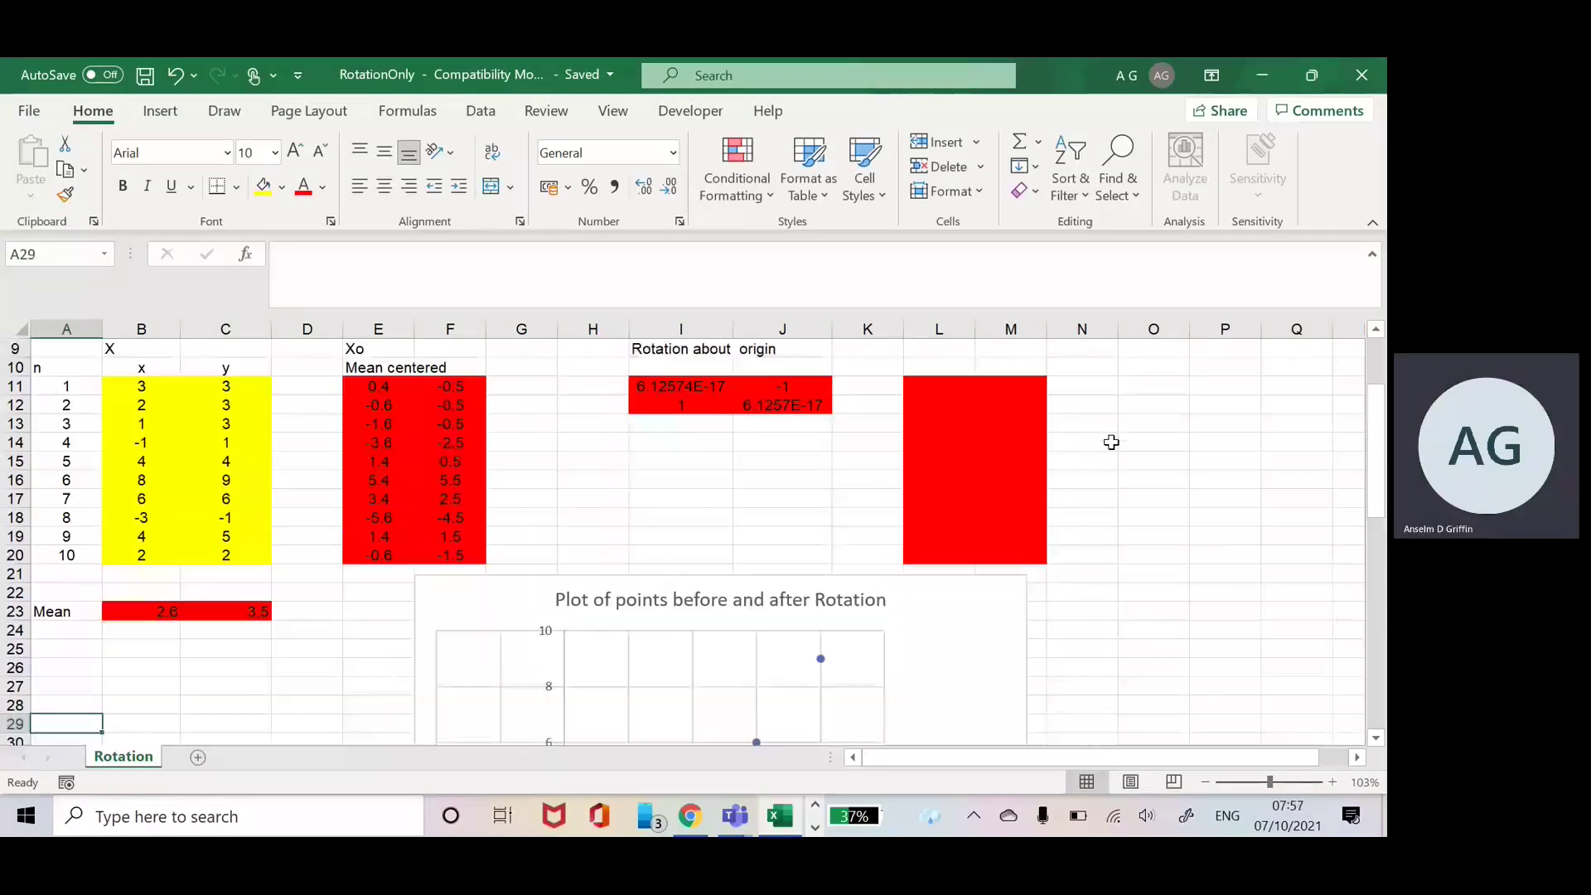
{"action": "key", "text": "Down"}
{"action": "key", "text": "Down"}
{"action": "key", "text": "Down"}
{"action": "key", "text": "Down"}
{"action": "key", "text": "Down"}
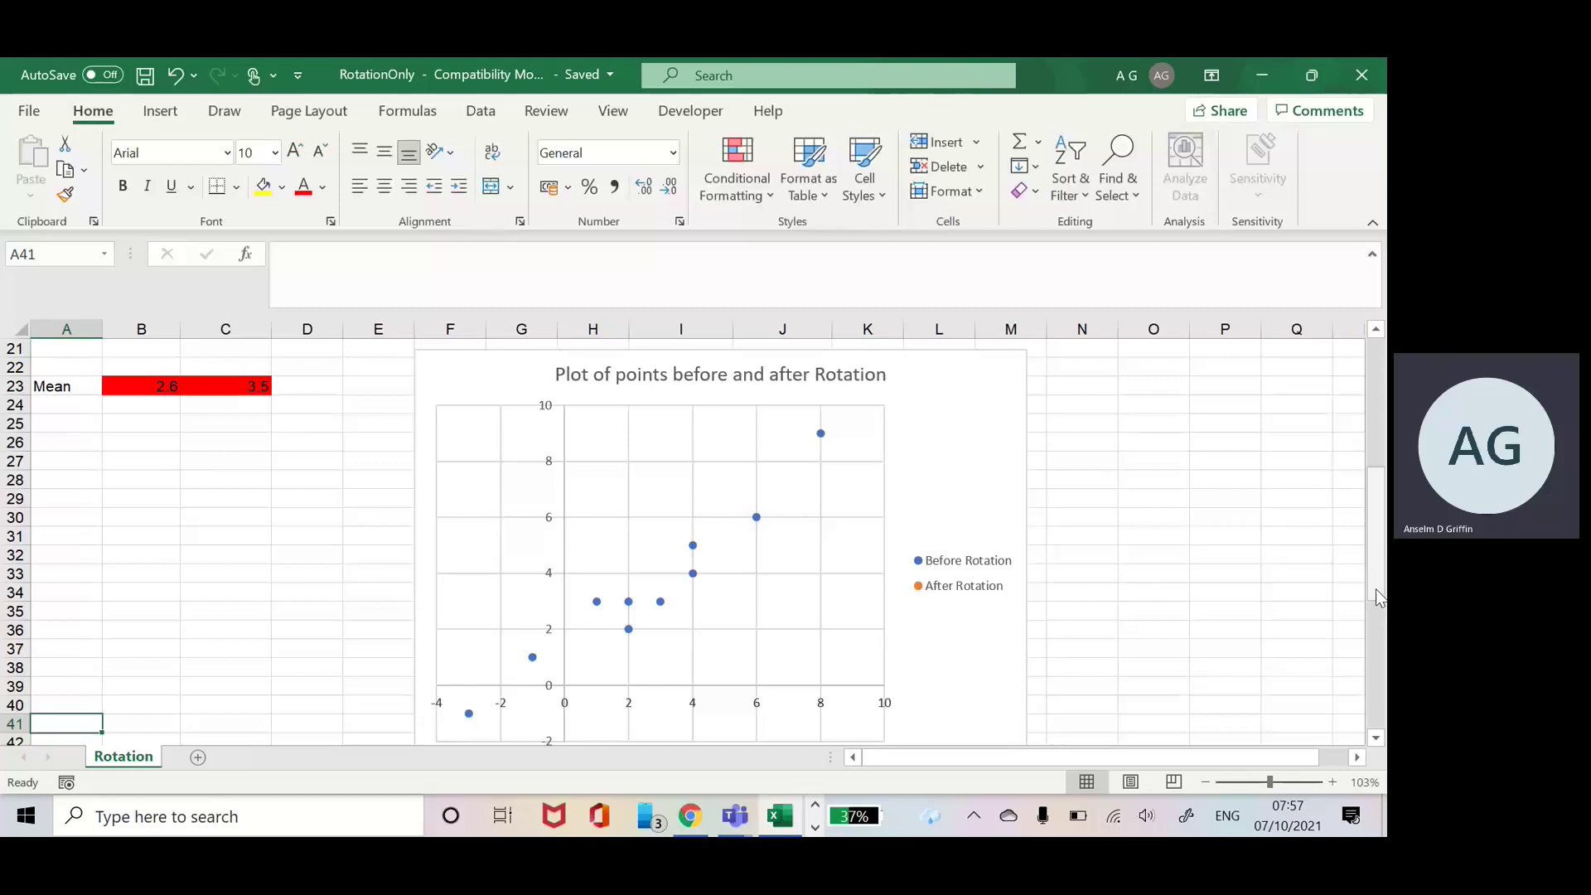
- Inspect the =AVERAGE(B11:B20) x mean in B23 and switch the sheet to show formulas
{"action": "left_click_drag", "start_coordinate": [1378, 597], "coordinate": [1382, 421]}
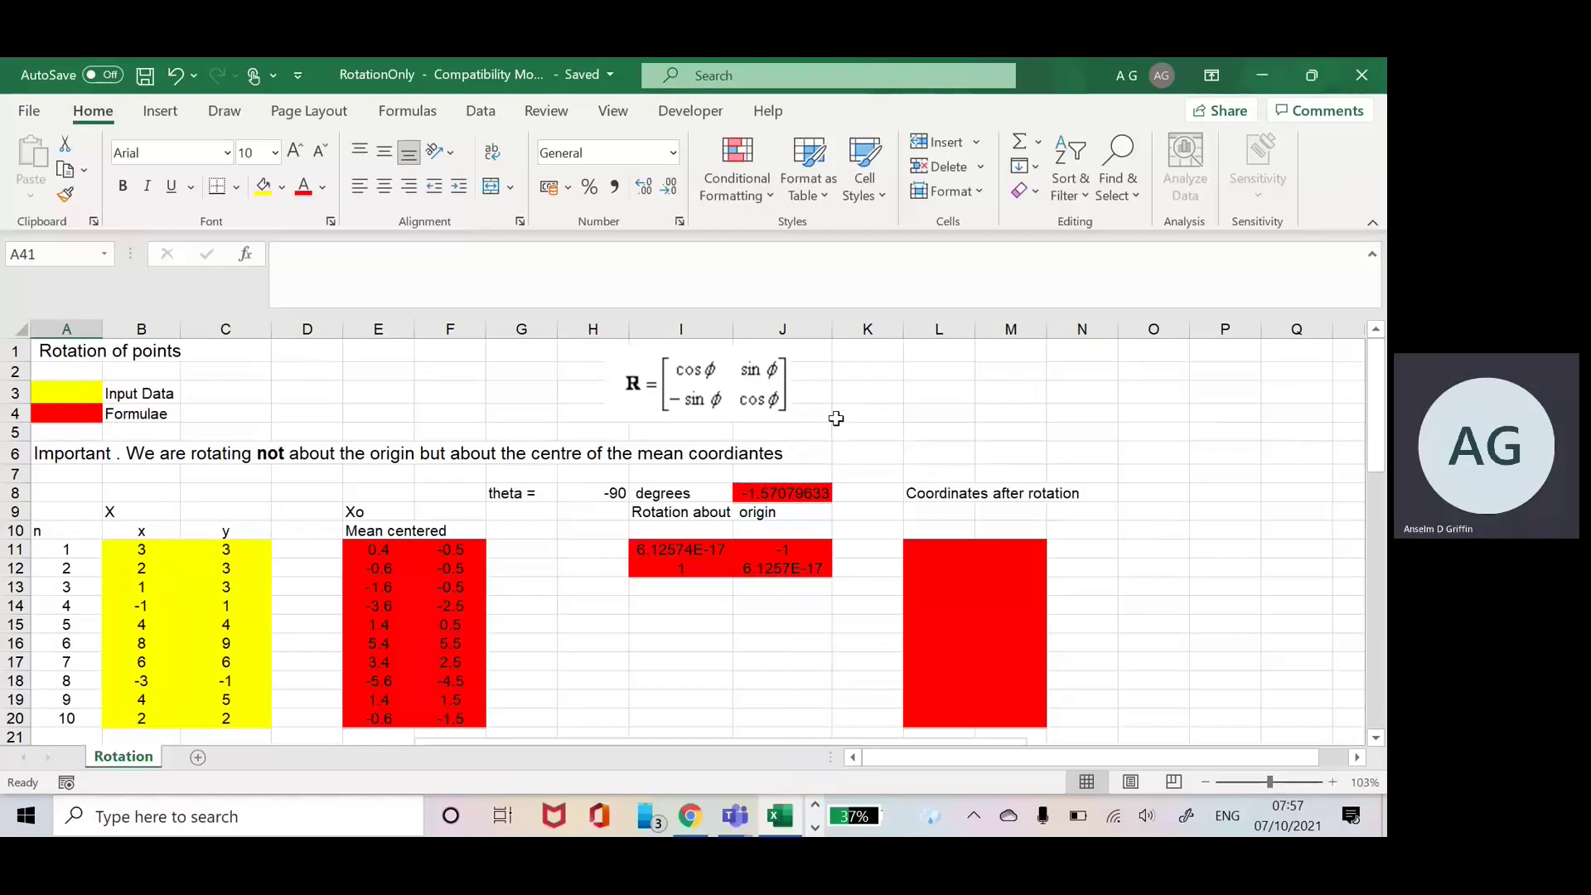
{"action": "left_click_drag", "start_coordinate": [1378, 427], "coordinate": [1379, 455]}
{"action": "left_click_drag", "start_coordinate": [130, 469], "coordinate": [214, 638]}
{"action": "left_click", "coordinate": [167, 688]}
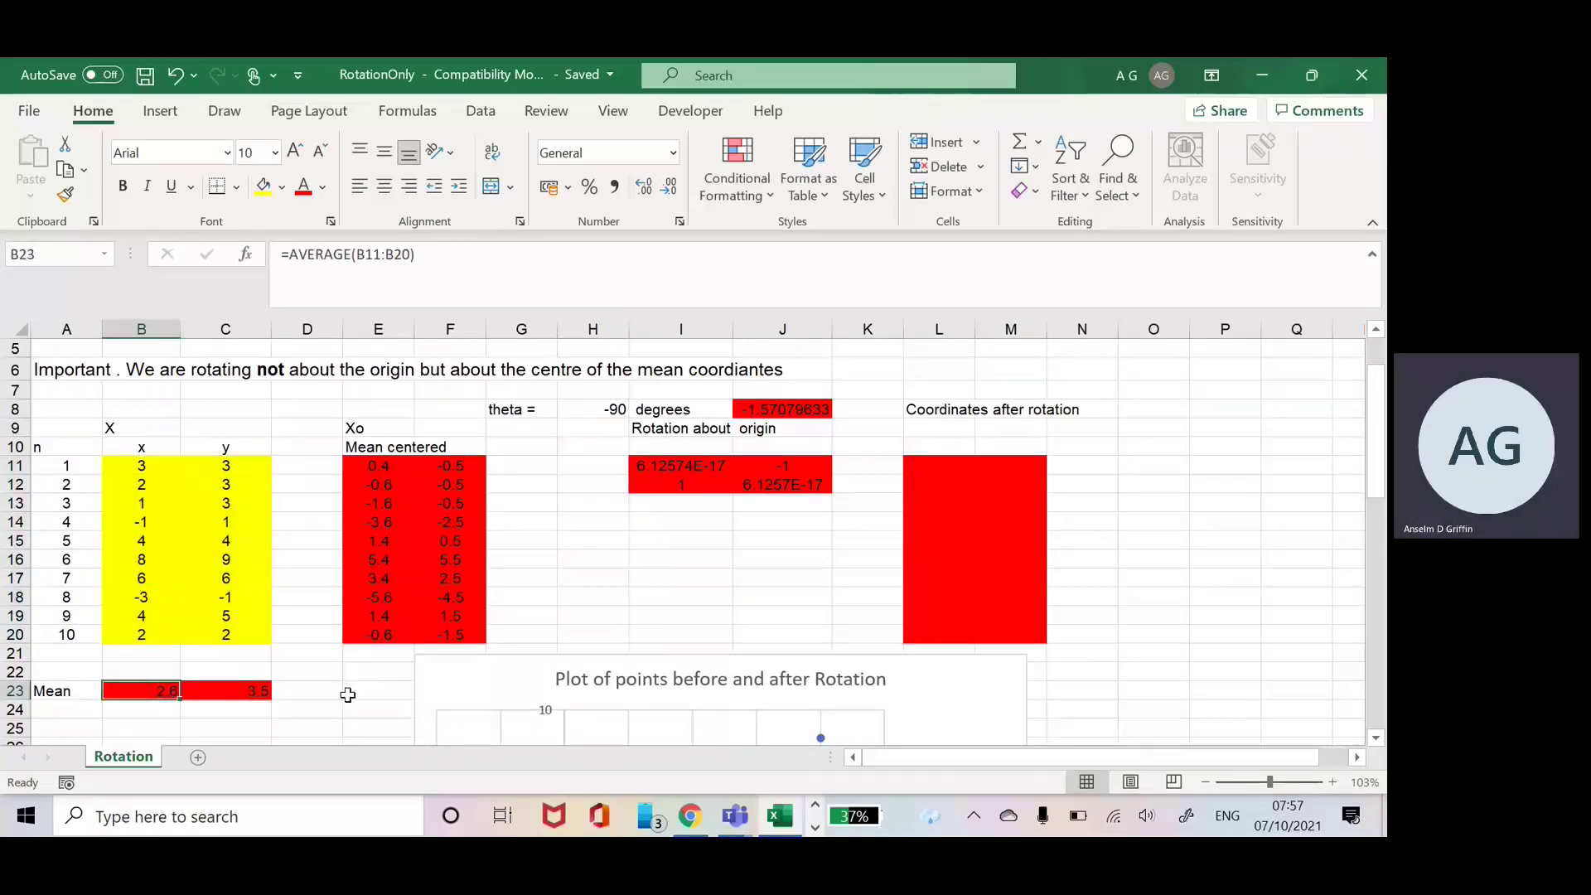
{"action": "key", "text": "ctrl+grave"}
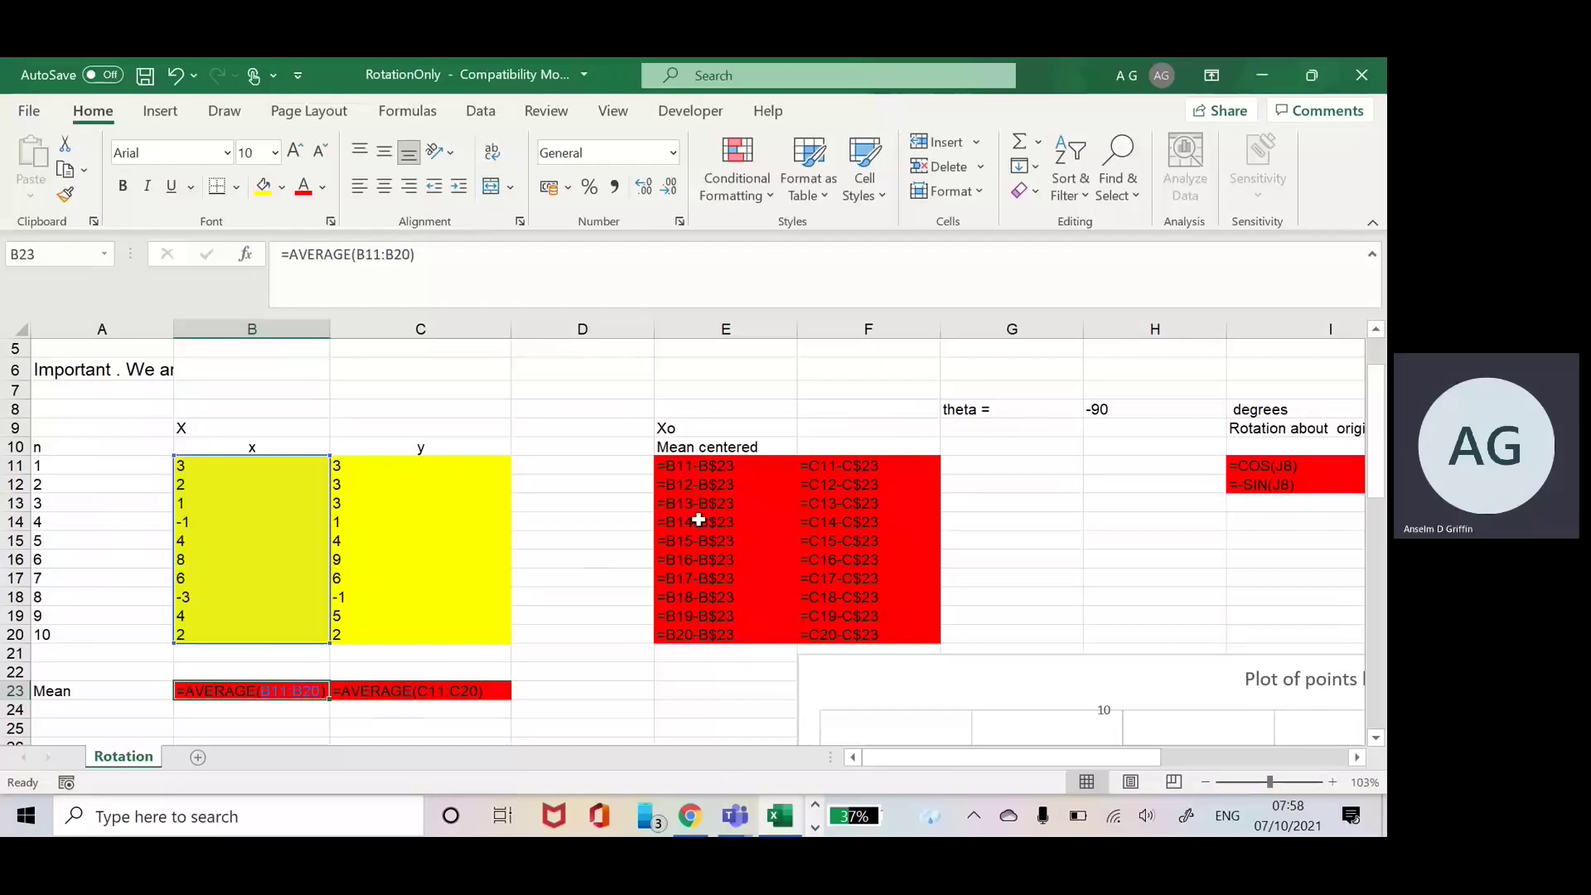
- Step through the mean-centred y formulas in F11:F20, then move across toward the rotation matrix
{"action": "left_click", "coordinate": [848, 482]}
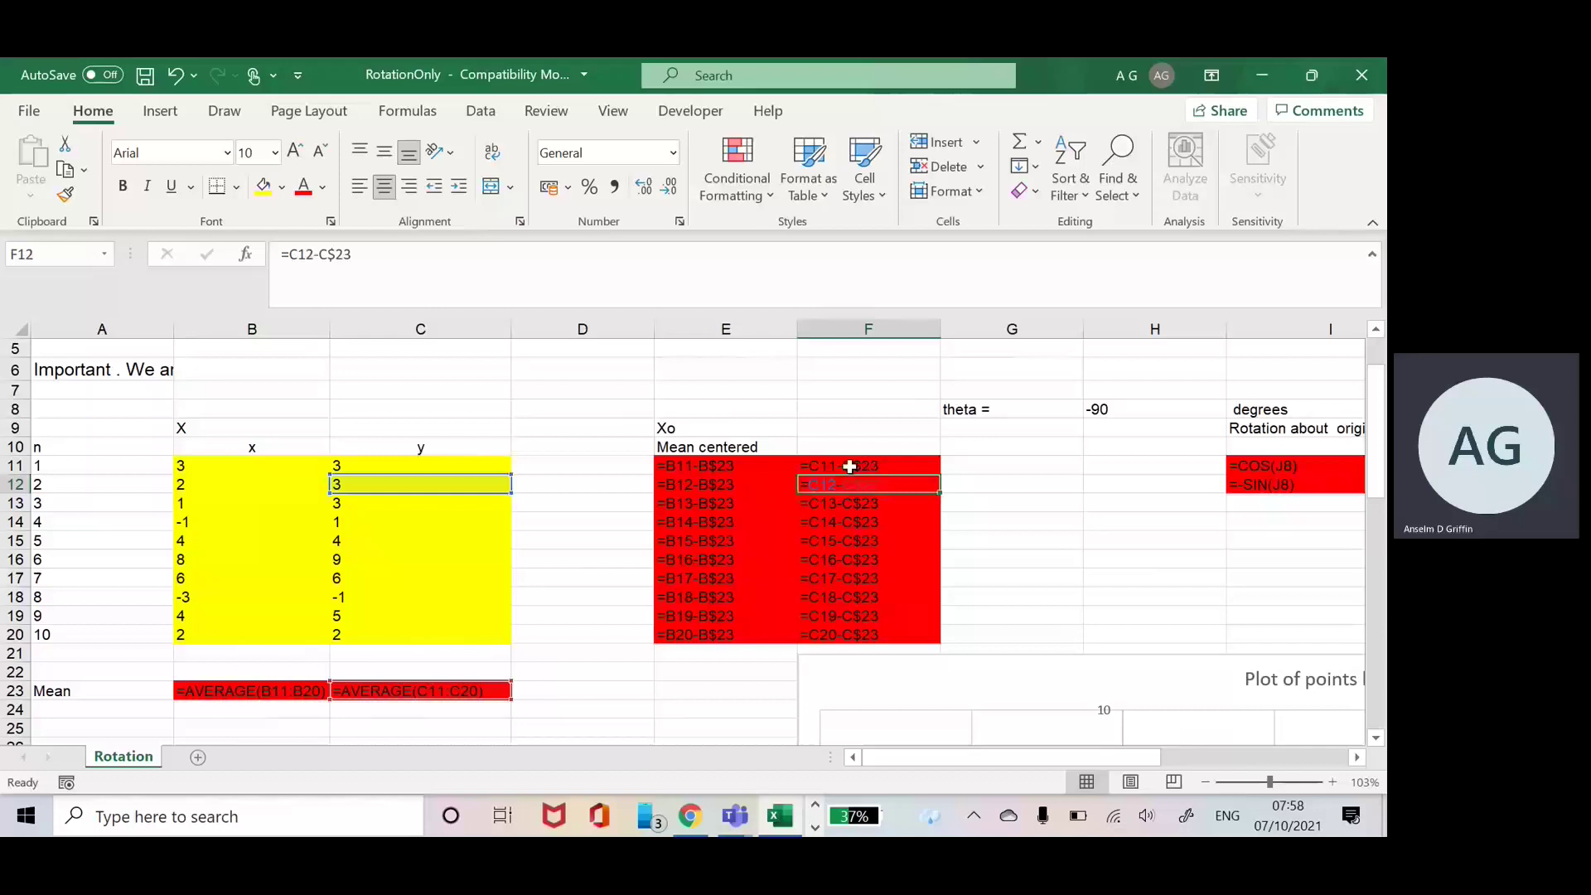
{"action": "left_click", "coordinate": [850, 466]}
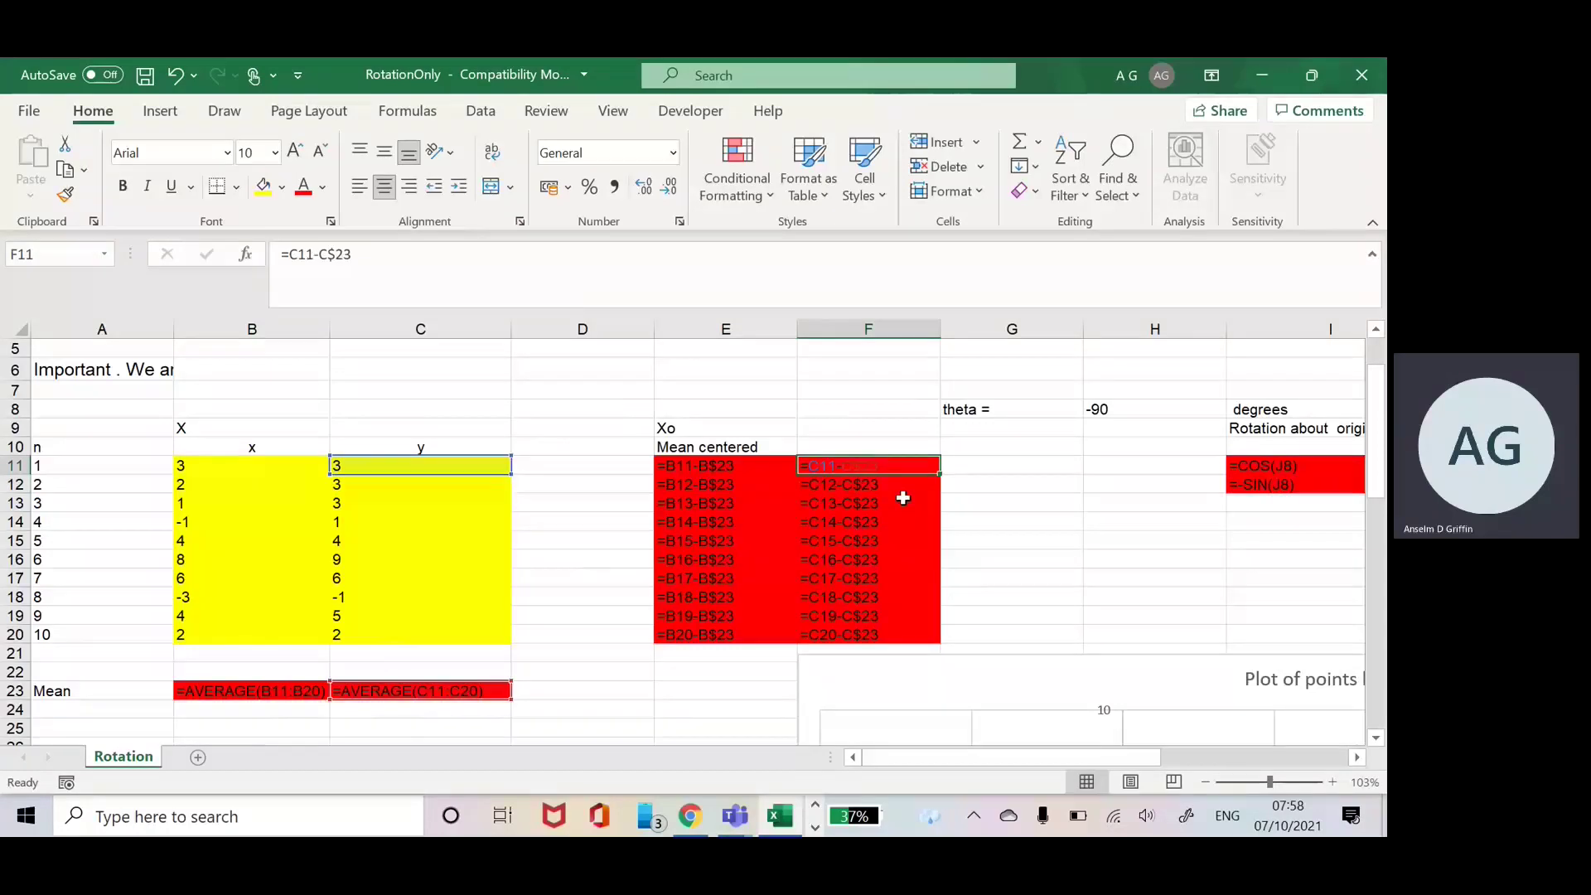
{"action": "key", "text": "Down"}
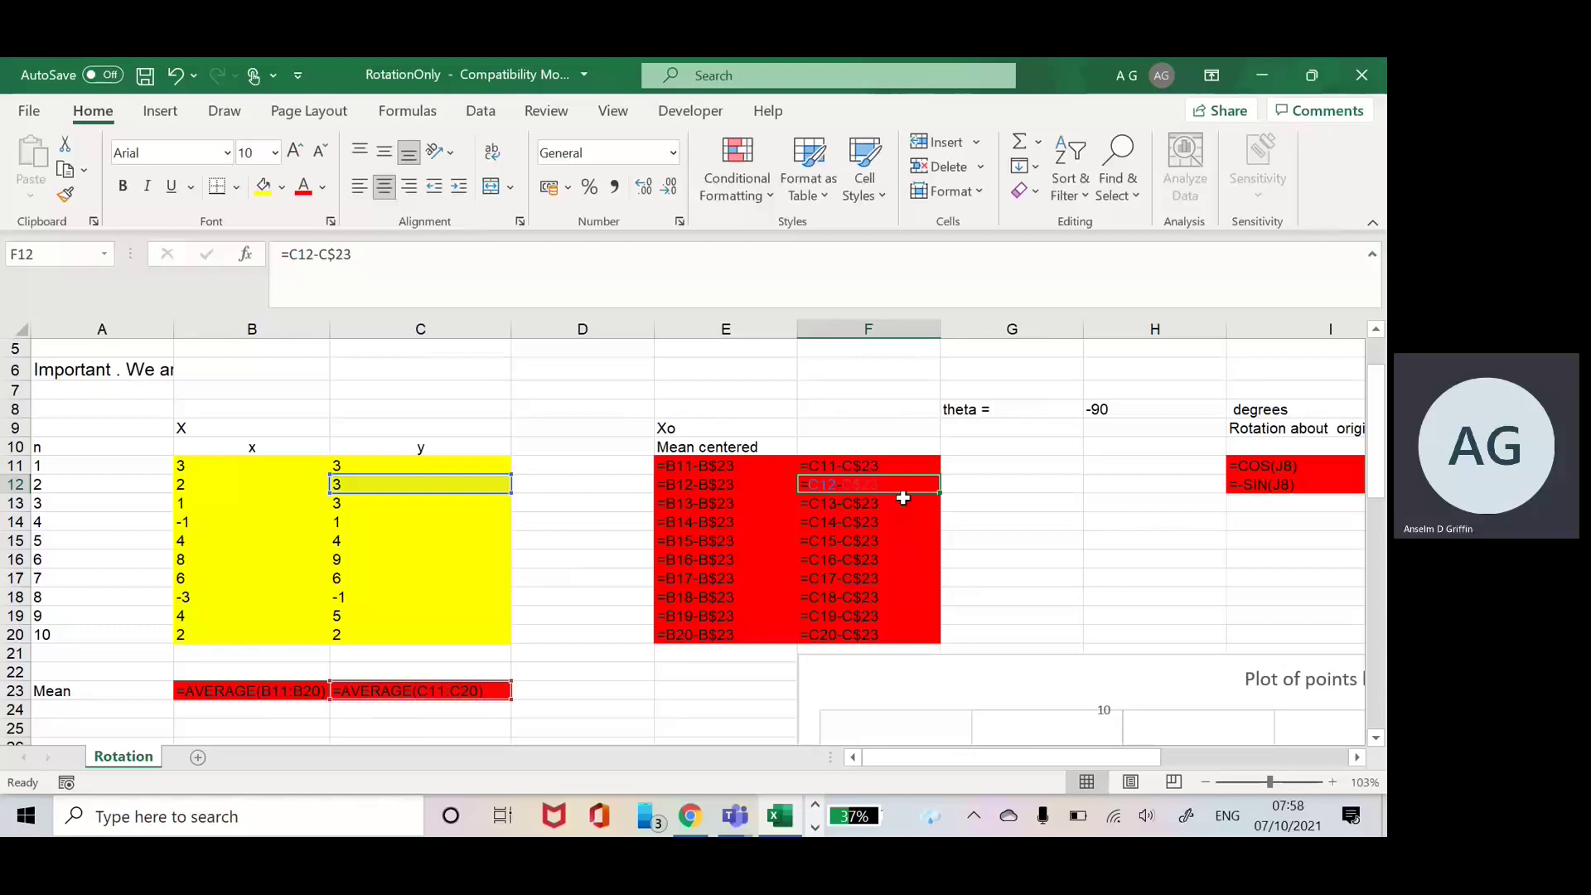
{"action": "key", "text": "Down"}
{"action": "key", "text": "Down"}
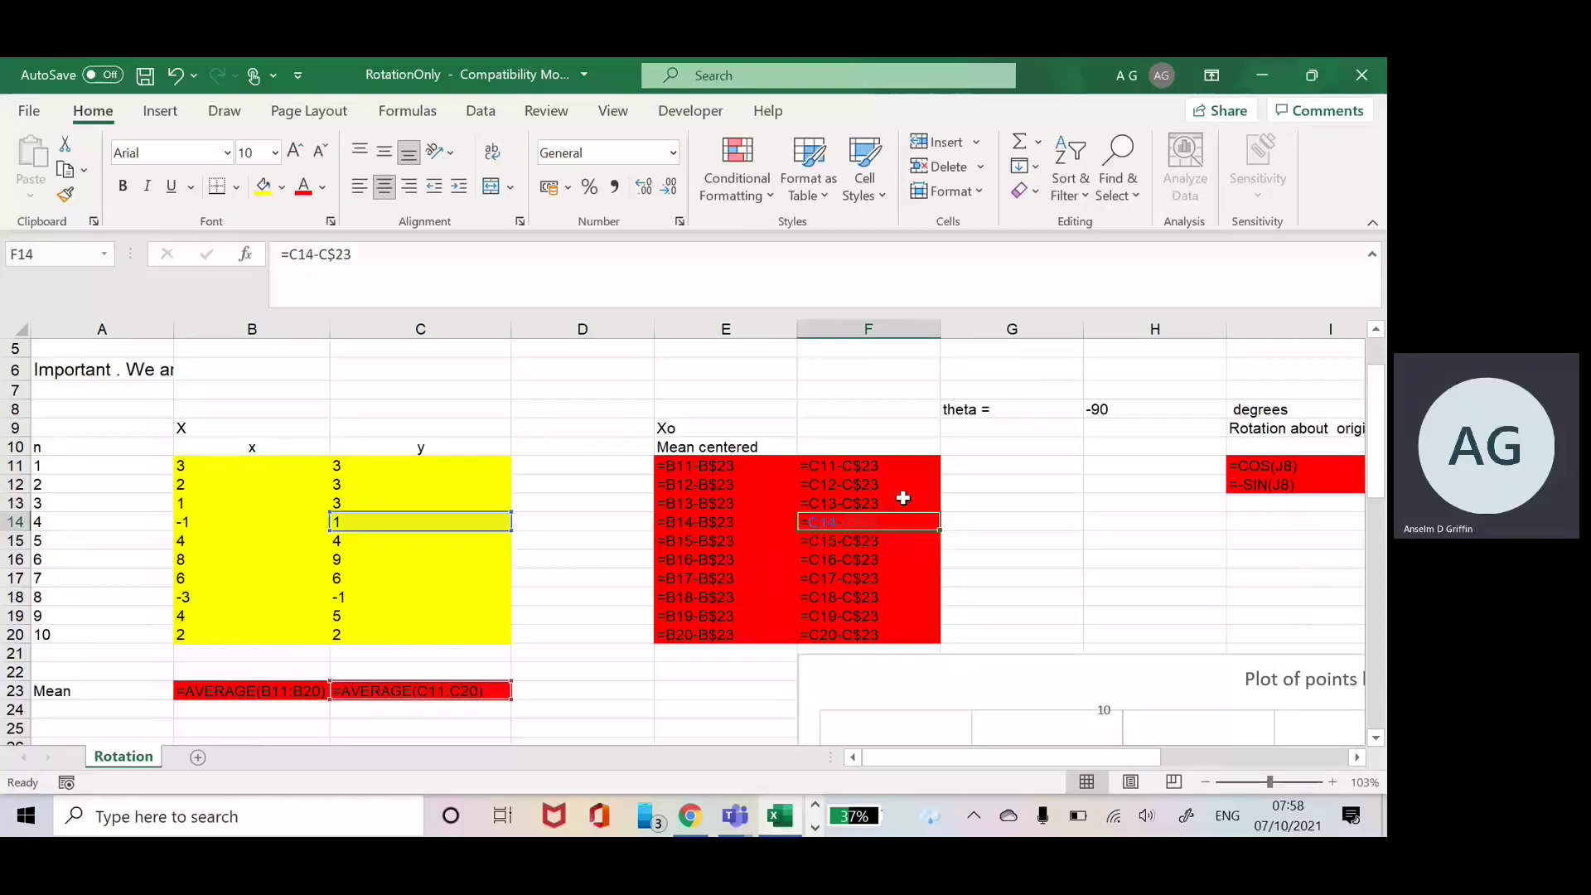
{"action": "key", "text": "Down"}
{"action": "key", "text": "Down"}
{"action": "key", "text": "Down"}
{"action": "key", "text": "Down"}
{"action": "key", "text": "Down"}
{"action": "key", "text": "Down"}
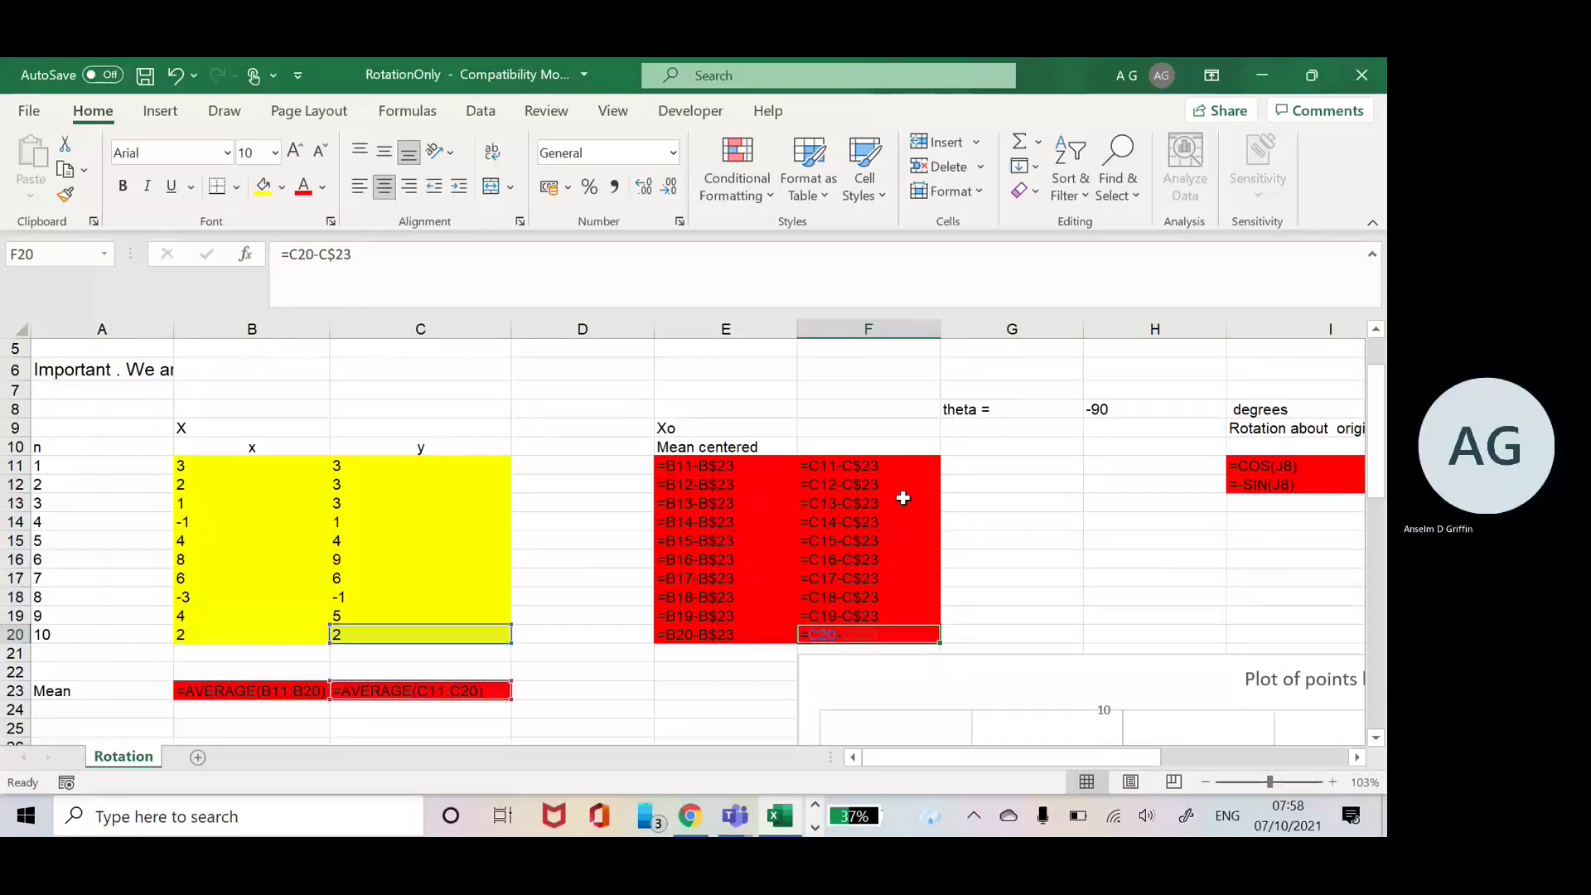
{"action": "key", "text": "Right"}
{"action": "key", "text": "Right"}
{"action": "key", "text": "Right"}
{"action": "key", "text": "Right"}
{"action": "key", "text": "Right"}
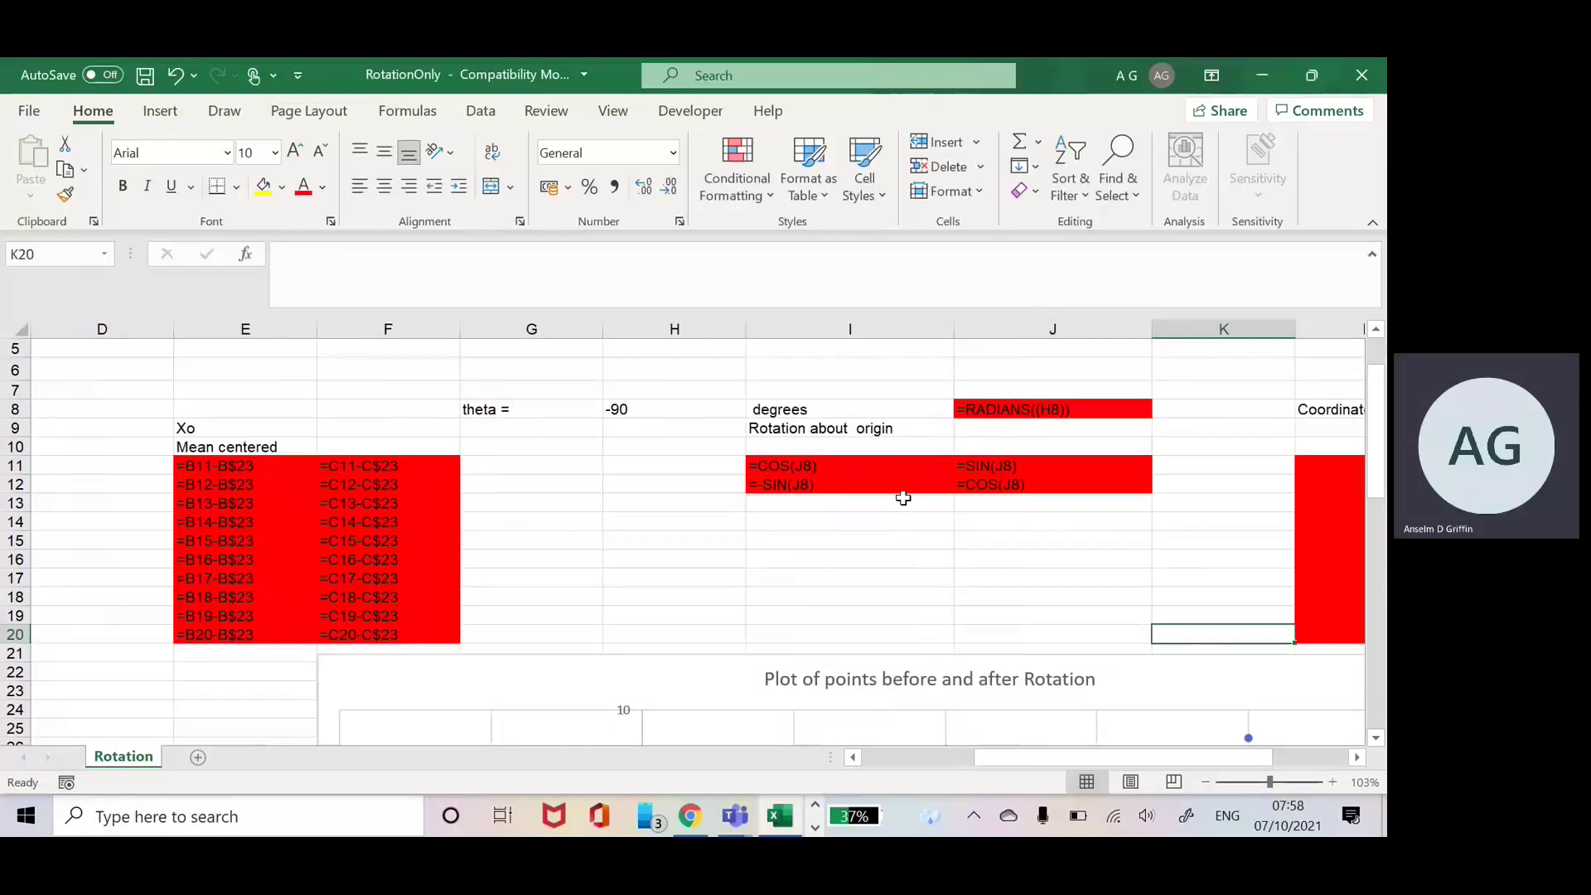
- Switch back to calculated values and go to the -90 theta angle cell H8
{"action": "key", "text": "ctrl+grave"}
{"action": "key", "text": "Up"}
{"action": "key", "text": "Up"}
{"action": "key", "text": "Up"}
{"action": "key", "text": "Up"}
{"action": "key", "text": "Up"}
{"action": "key", "text": "Up"}
{"action": "key", "text": "Up"}
{"action": "key", "text": "Up"}
{"action": "key", "text": "Up"}
{"action": "key", "text": "Up"}
{"action": "key", "text": "Up"}
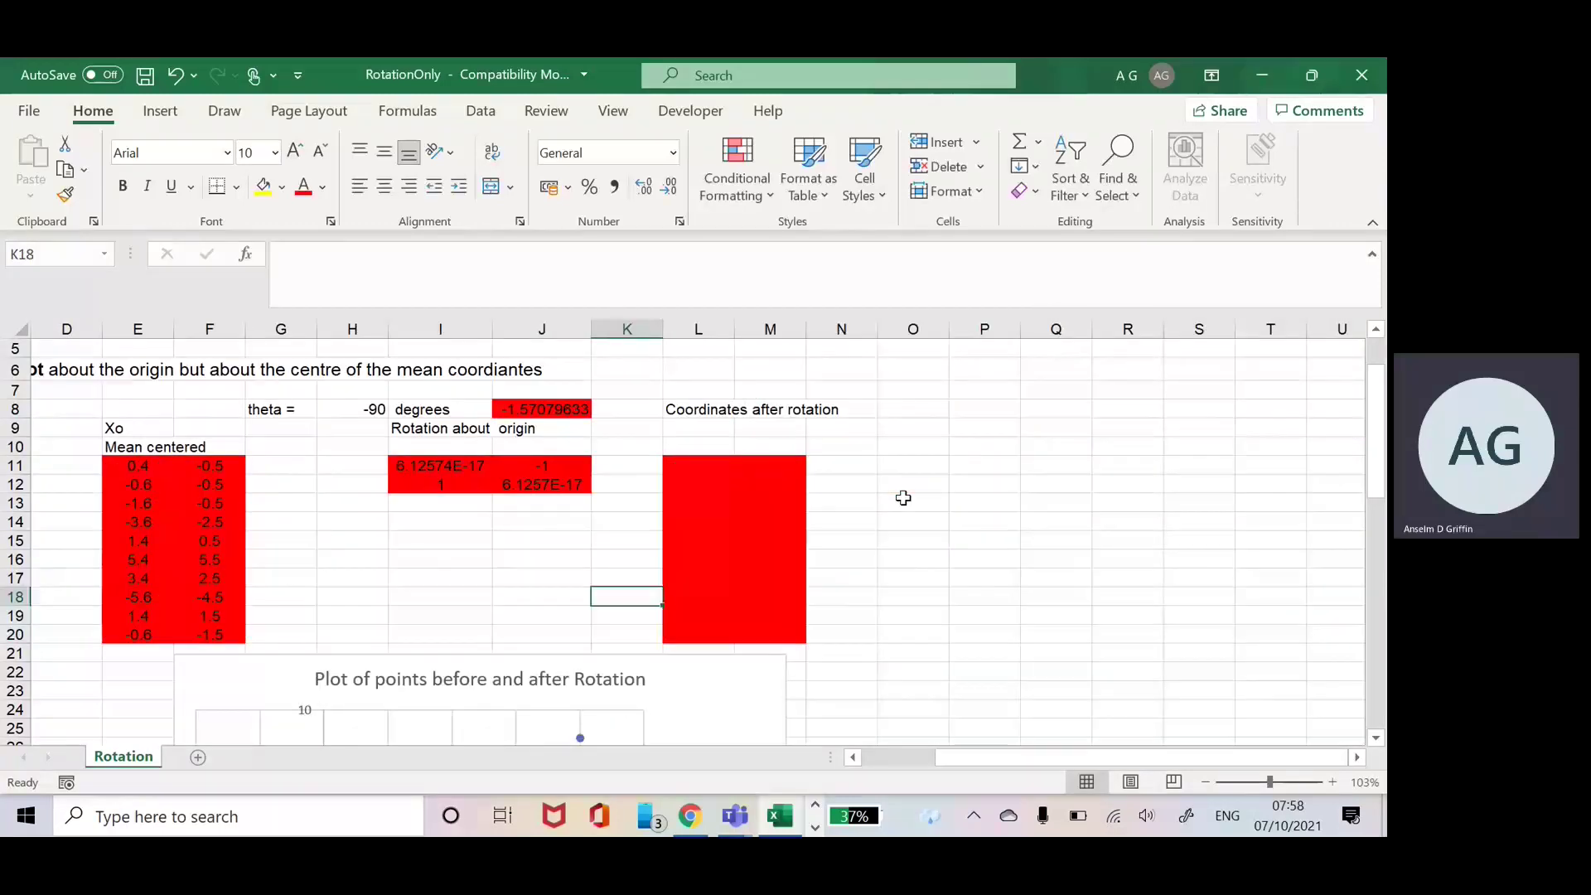
{"action": "key", "text": "Left"}
{"action": "key", "text": "Left"}
{"action": "key", "text": "Left"}
{"action": "key", "text": "Left"}
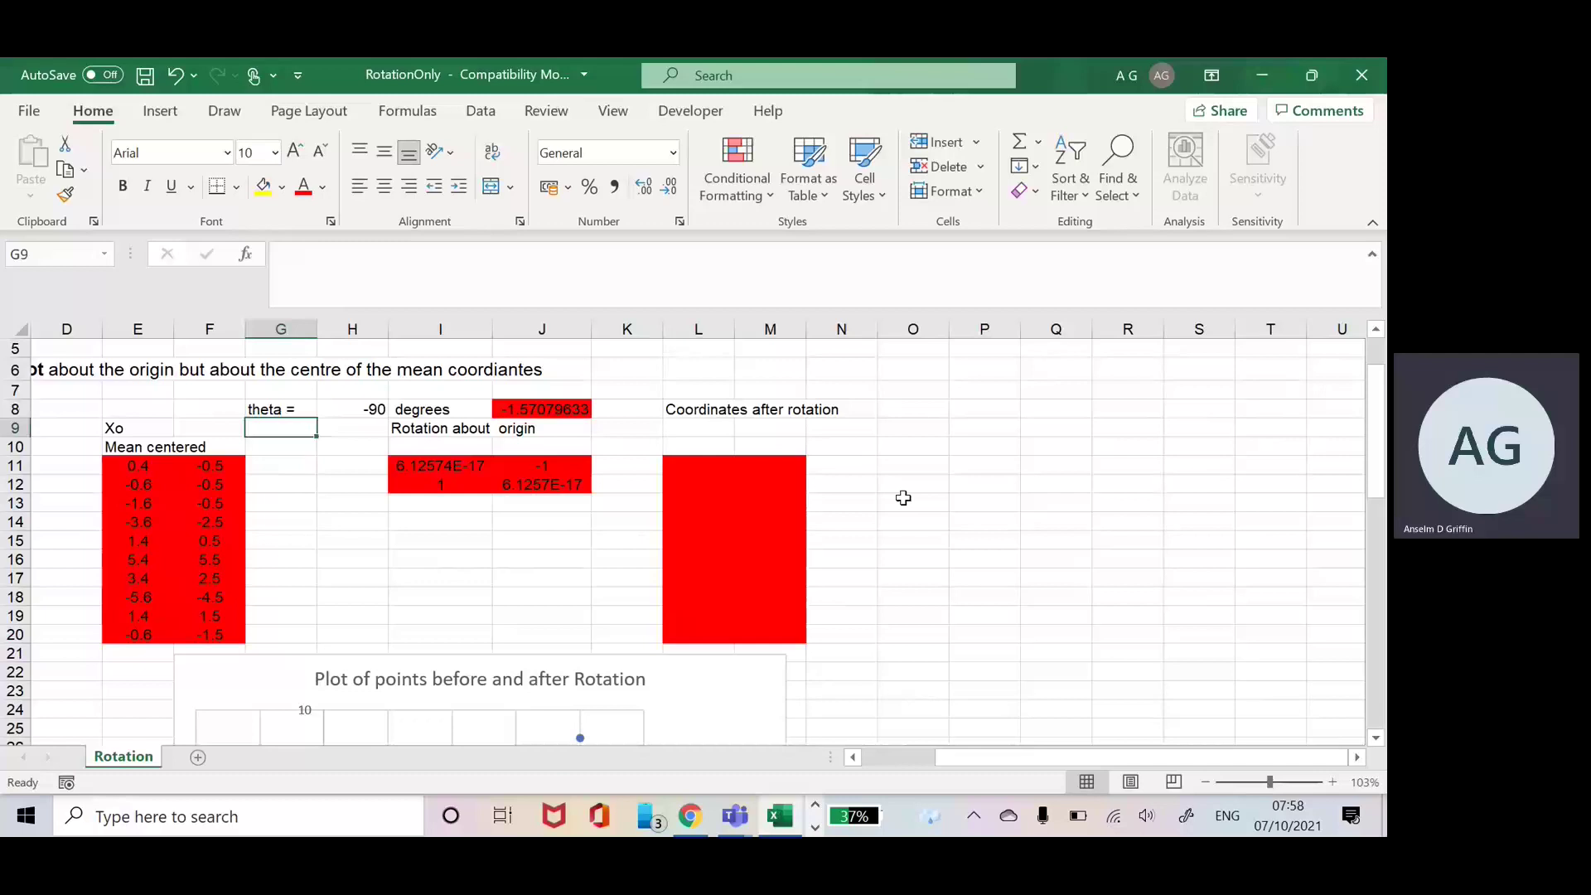
{"action": "key", "text": "Up"}
{"action": "key", "text": "Right"}
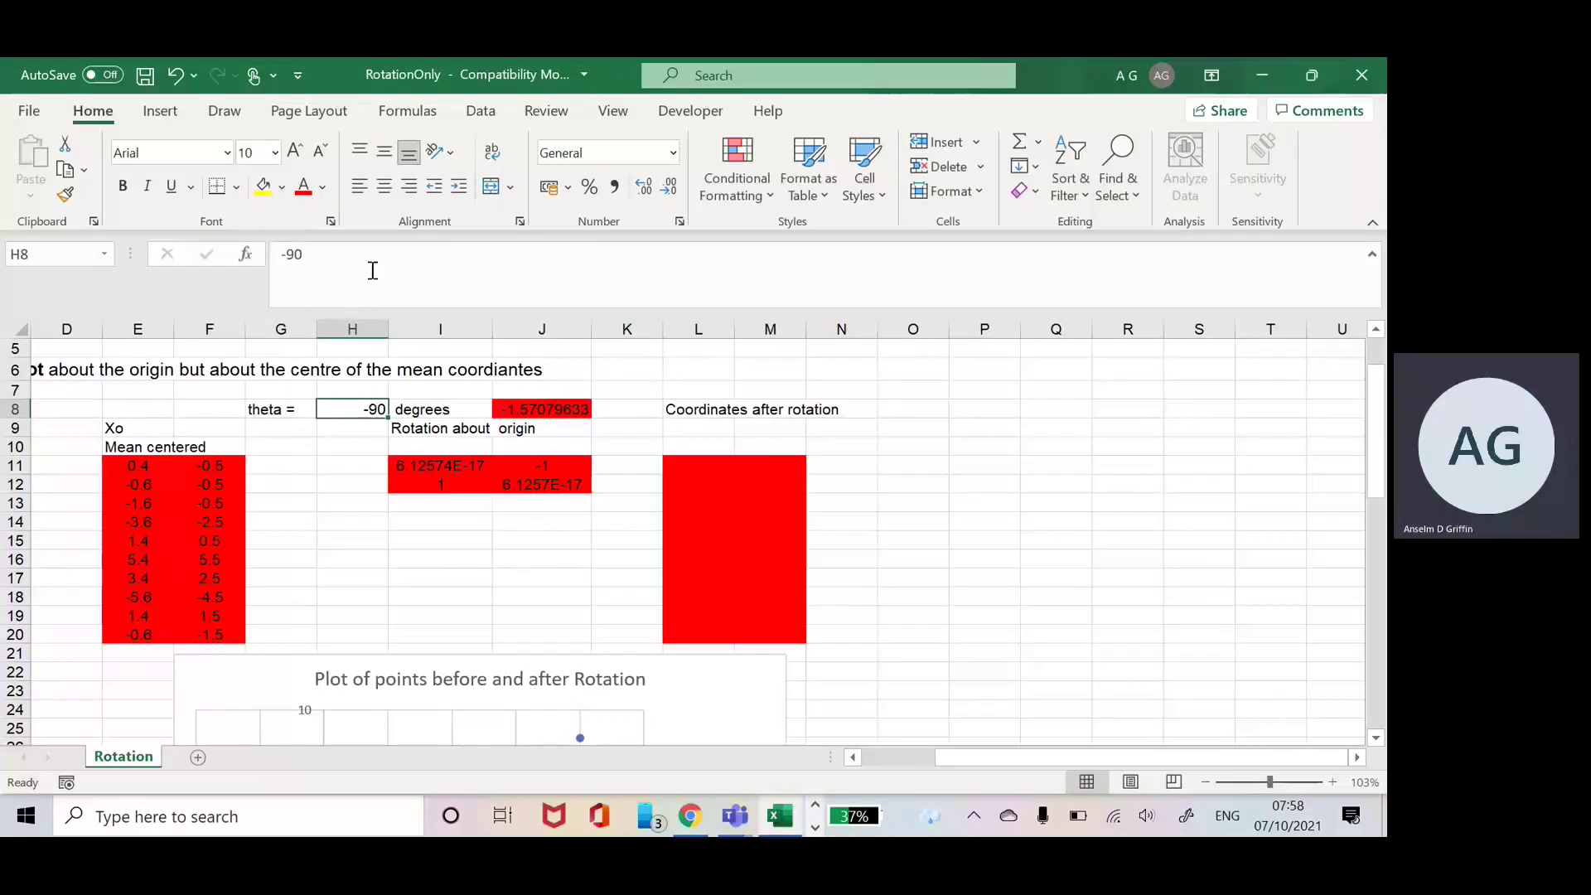
- Fill the theta cell H8 yellow as input data and check the =RADIANS(H8) formula in J8
{"action": "left_click", "coordinate": [281, 188]}
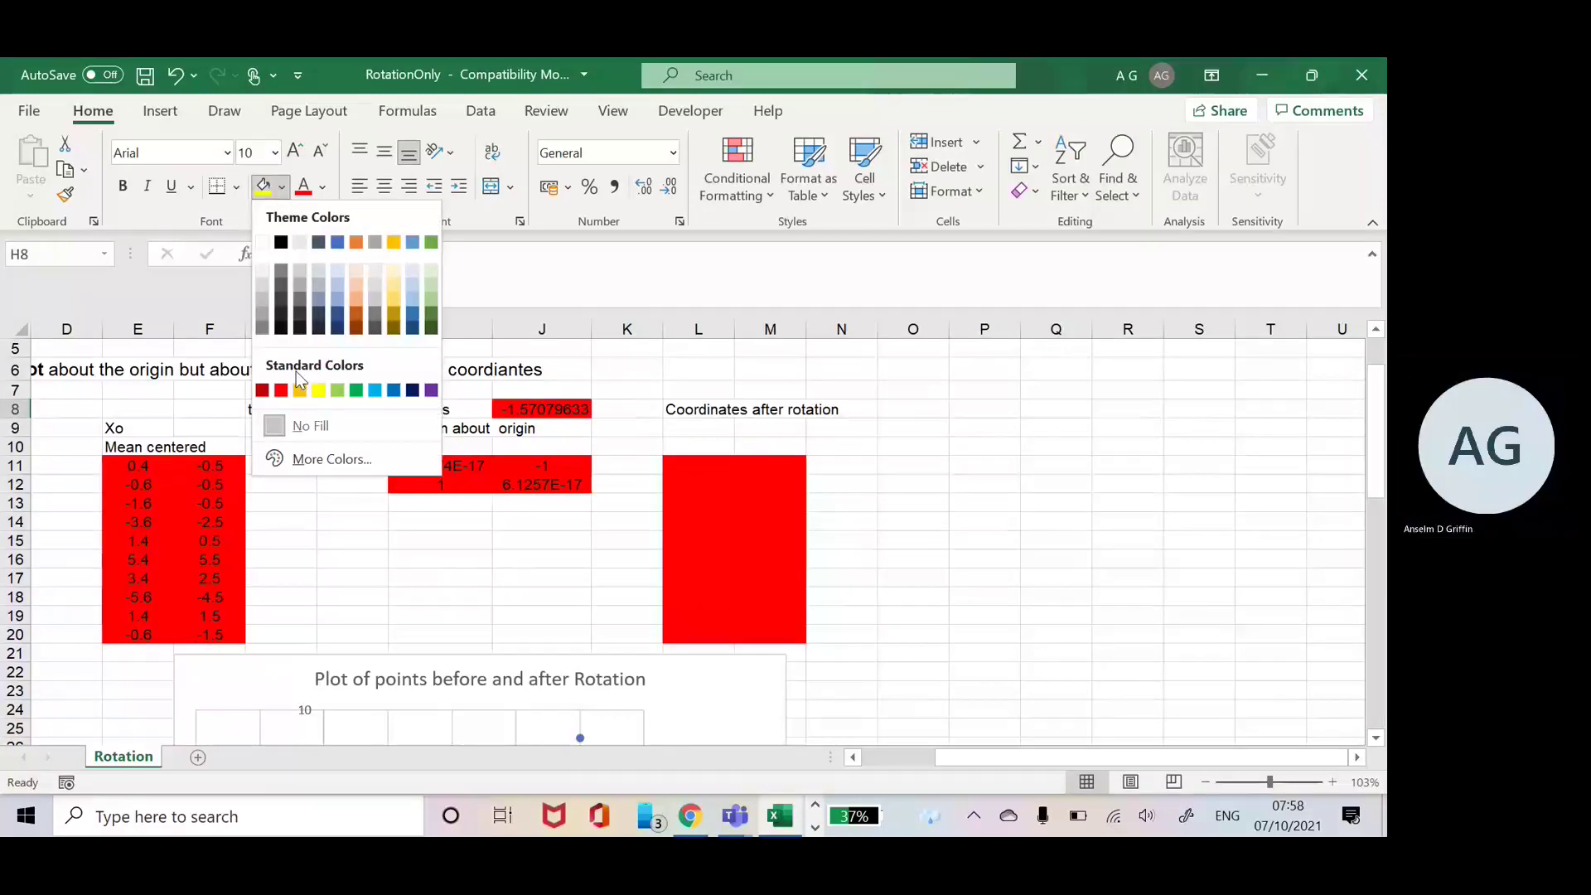
{"action": "left_click", "coordinate": [315, 392]}
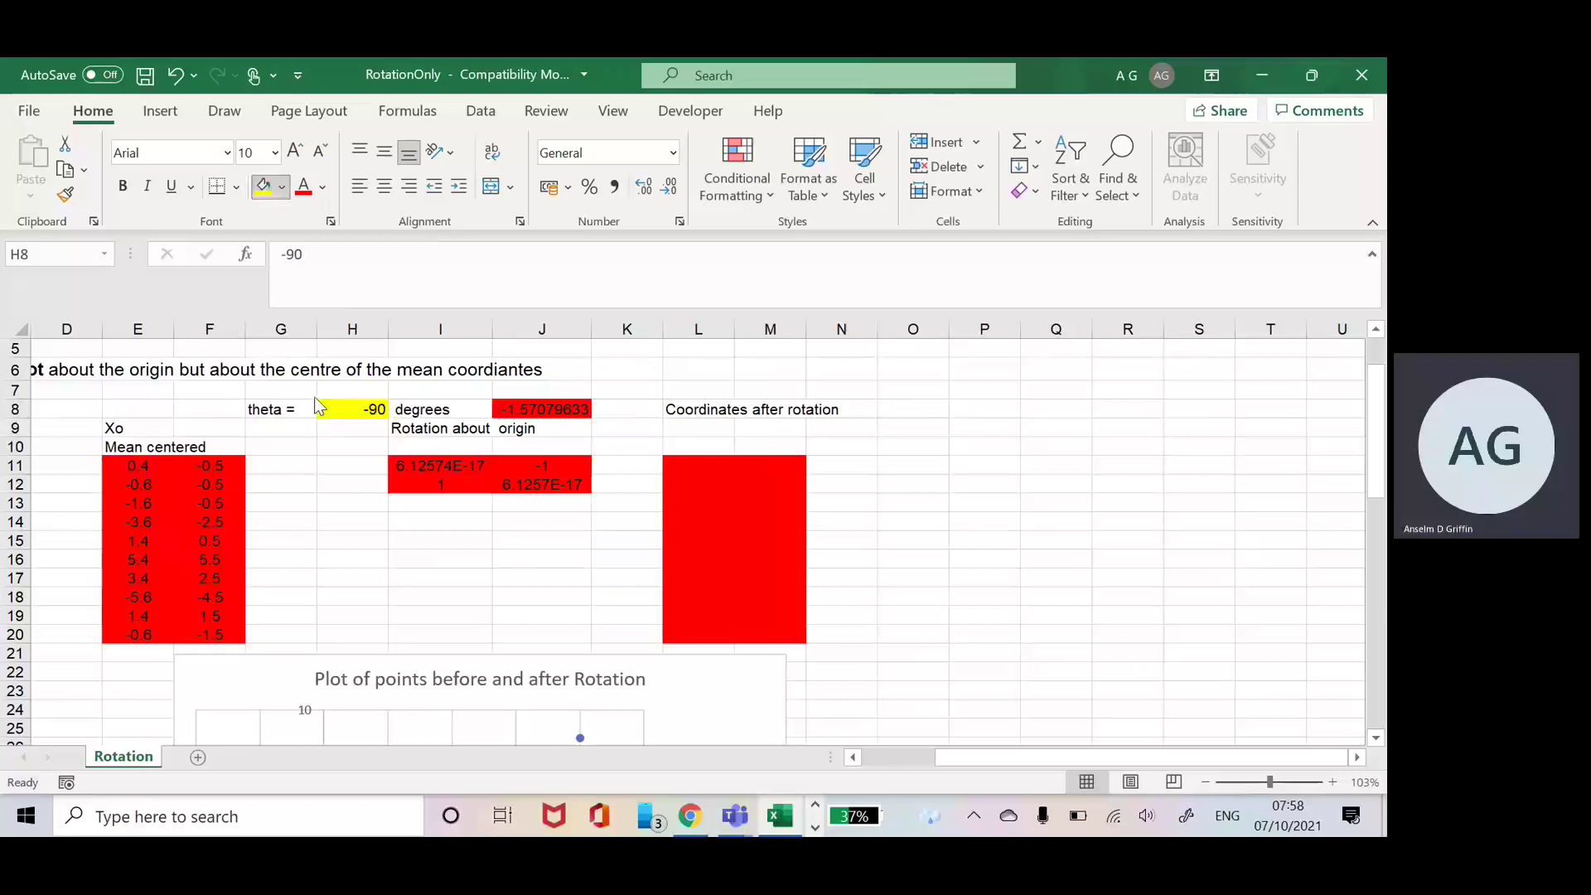
{"action": "left_click", "coordinate": [330, 447]}
{"action": "key", "text": "Up"}
{"action": "key", "text": "Up"}
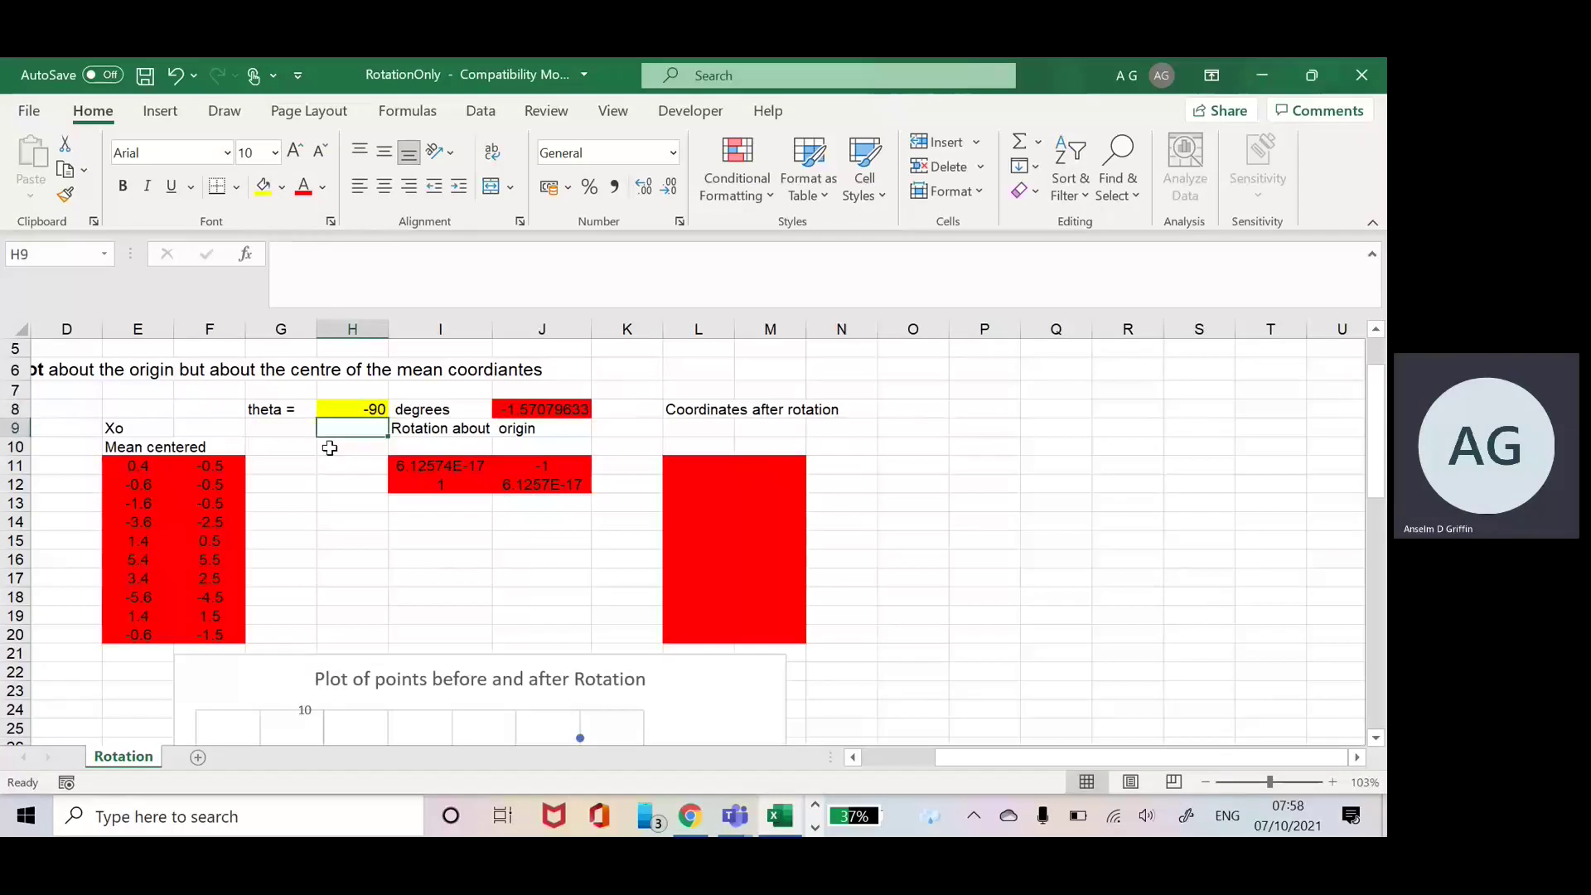
{"action": "key", "text": "Right"}
{"action": "key", "text": "Right"}
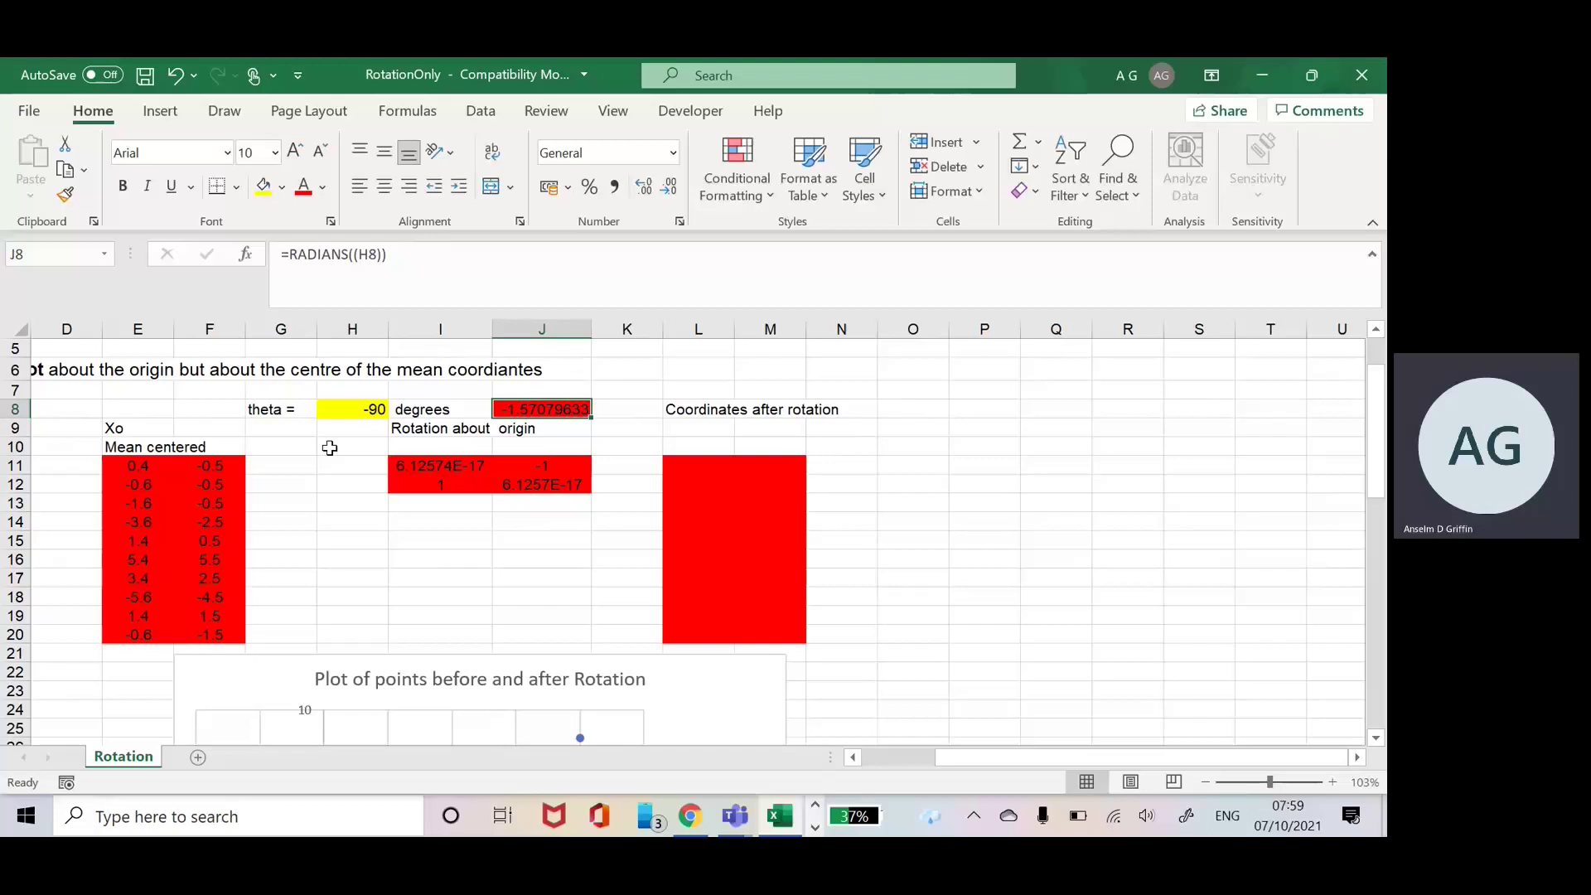
{"action": "key", "text": "ctrl+grave"}
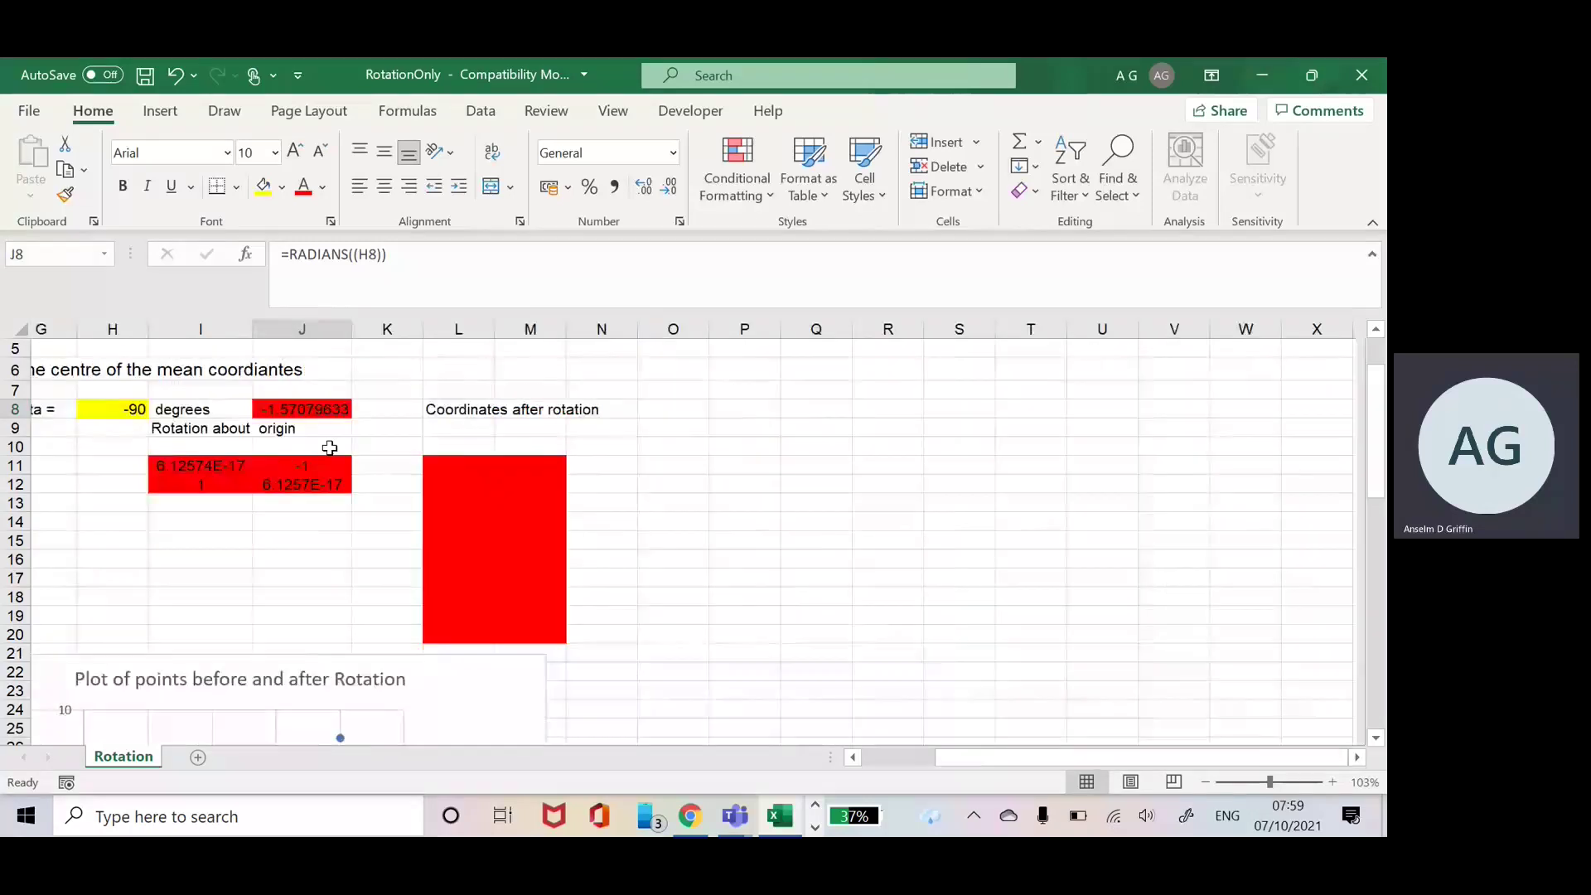
{"action": "key", "text": "Right"}
{"action": "key", "text": "Right"}
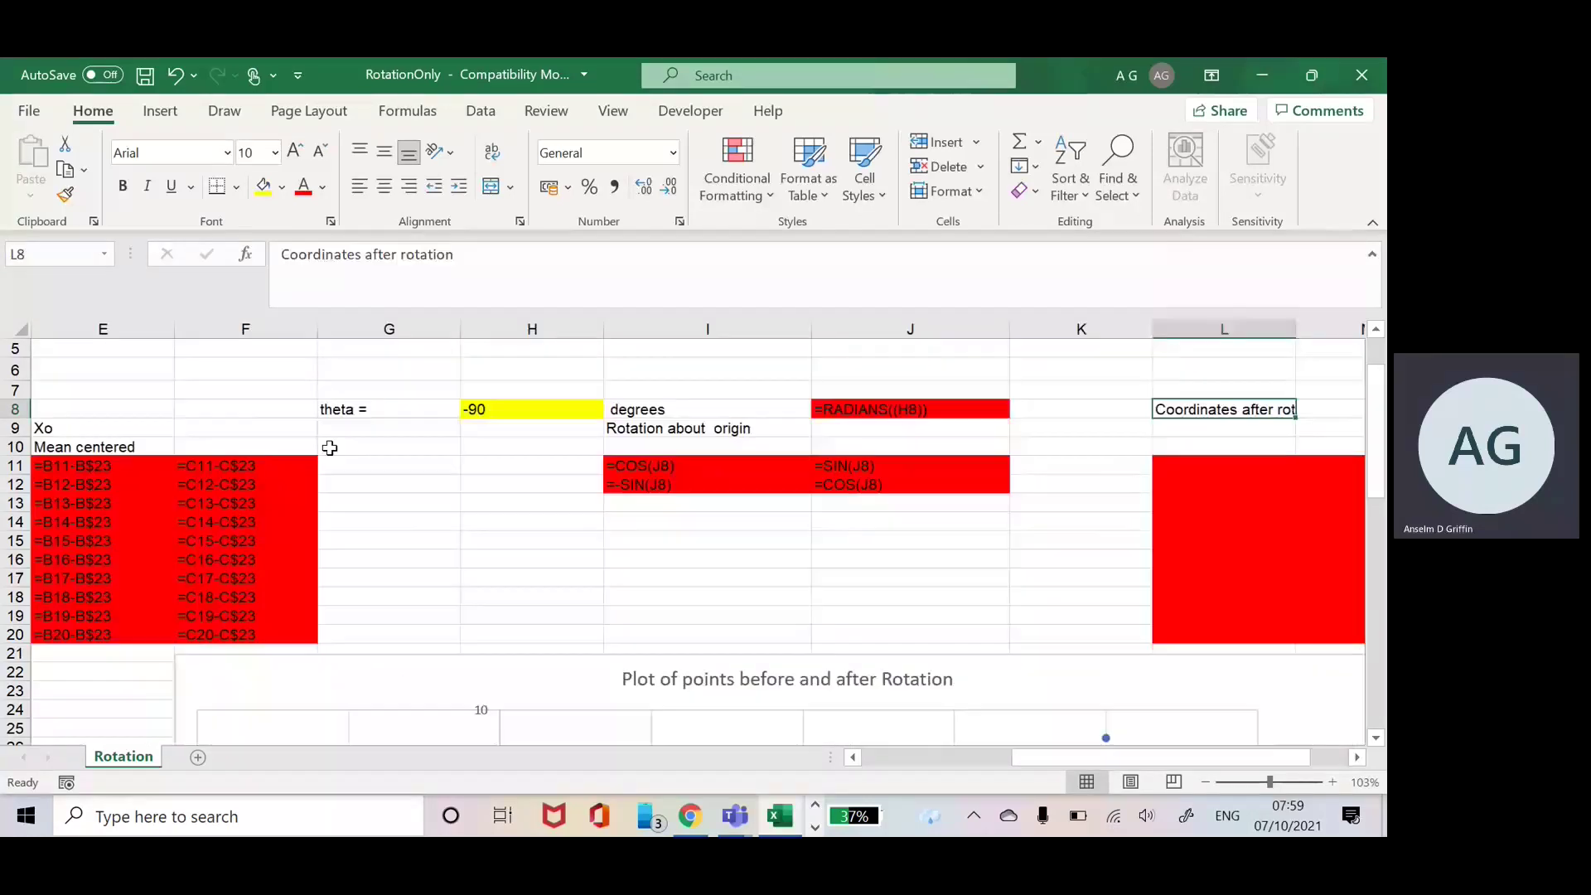
{"action": "key", "text": "Left"}
{"action": "key", "text": "Left"}
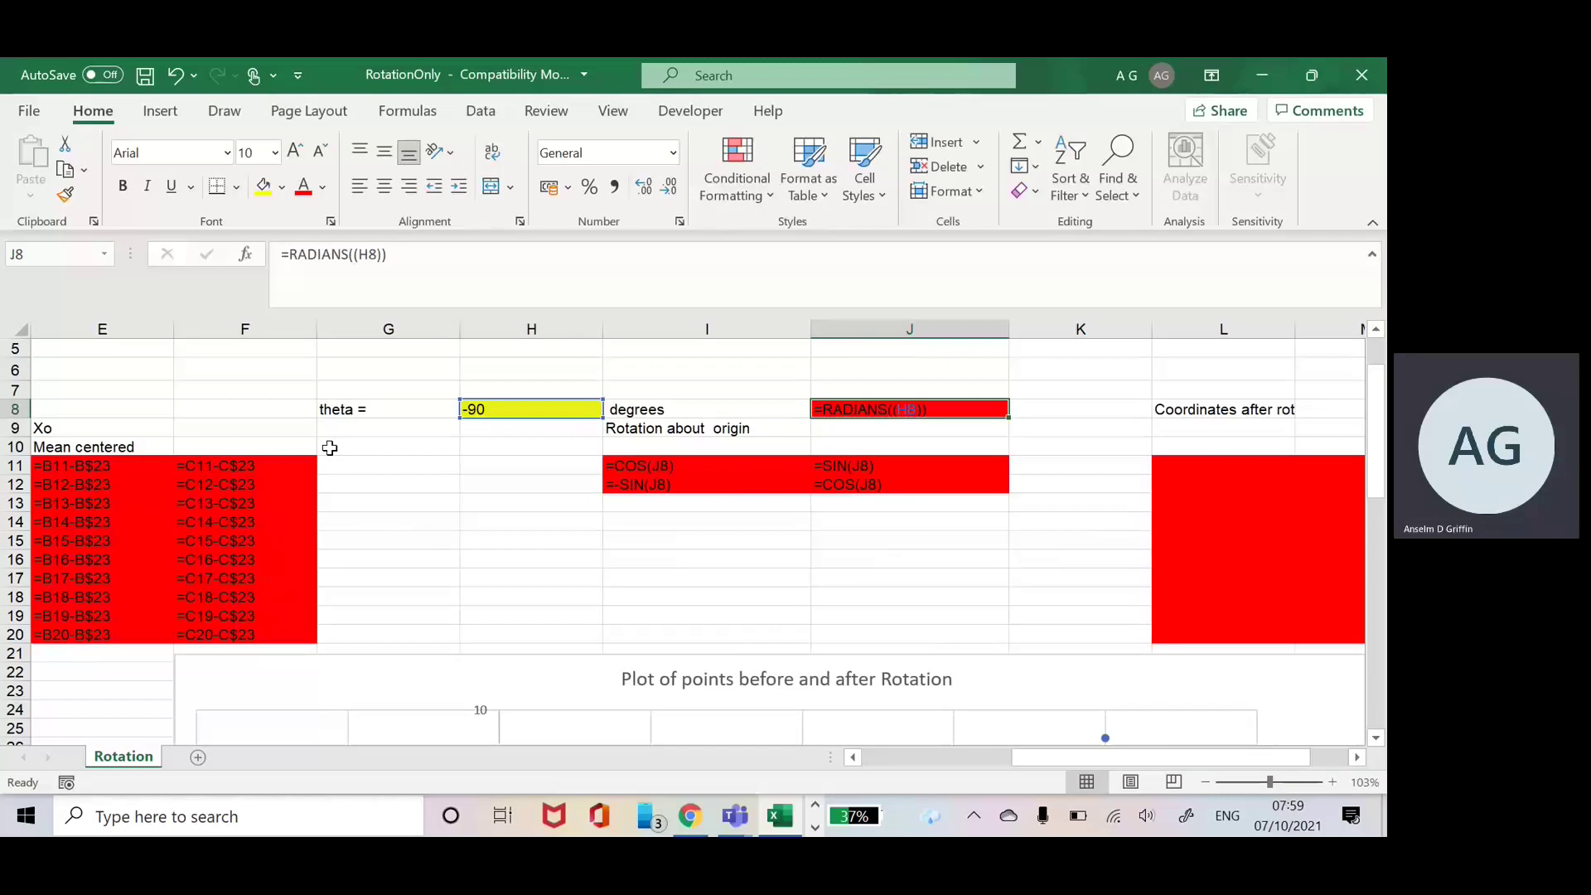
{"action": "key", "text": "Down"}
{"action": "key", "text": "Down"}
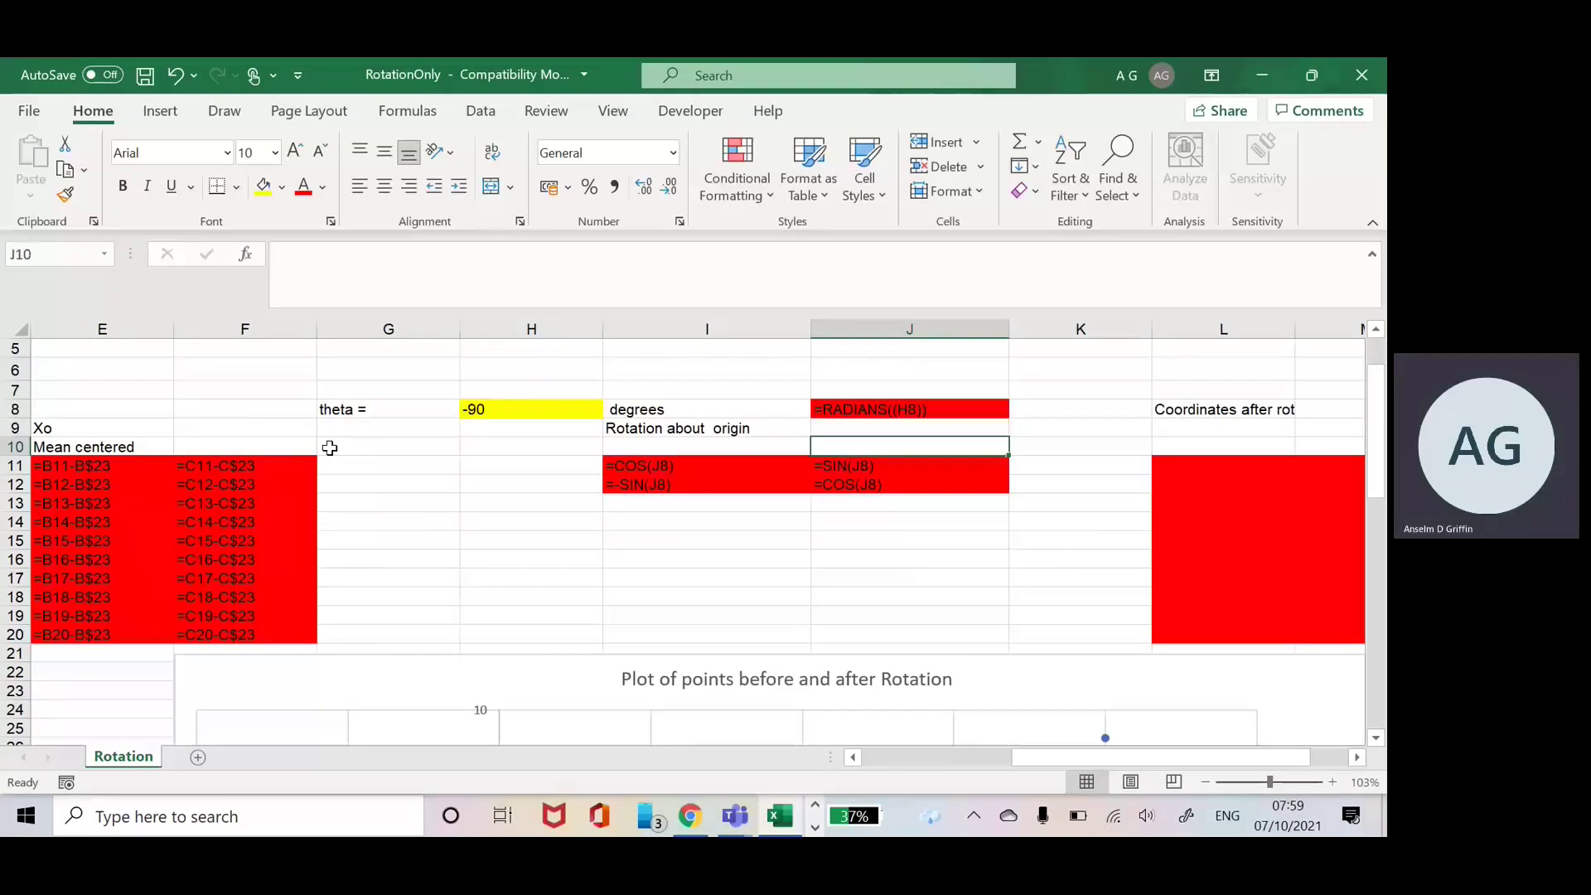
{"action": "key", "text": "Up"}
{"action": "key", "text": "Up"}
{"action": "key", "text": "Up"}
{"action": "key", "text": "Up"}
{"action": "key", "text": "Up"}
{"action": "key", "text": "Up"}
{"action": "key", "text": "Up"}
{"action": "key", "text": "Up"}
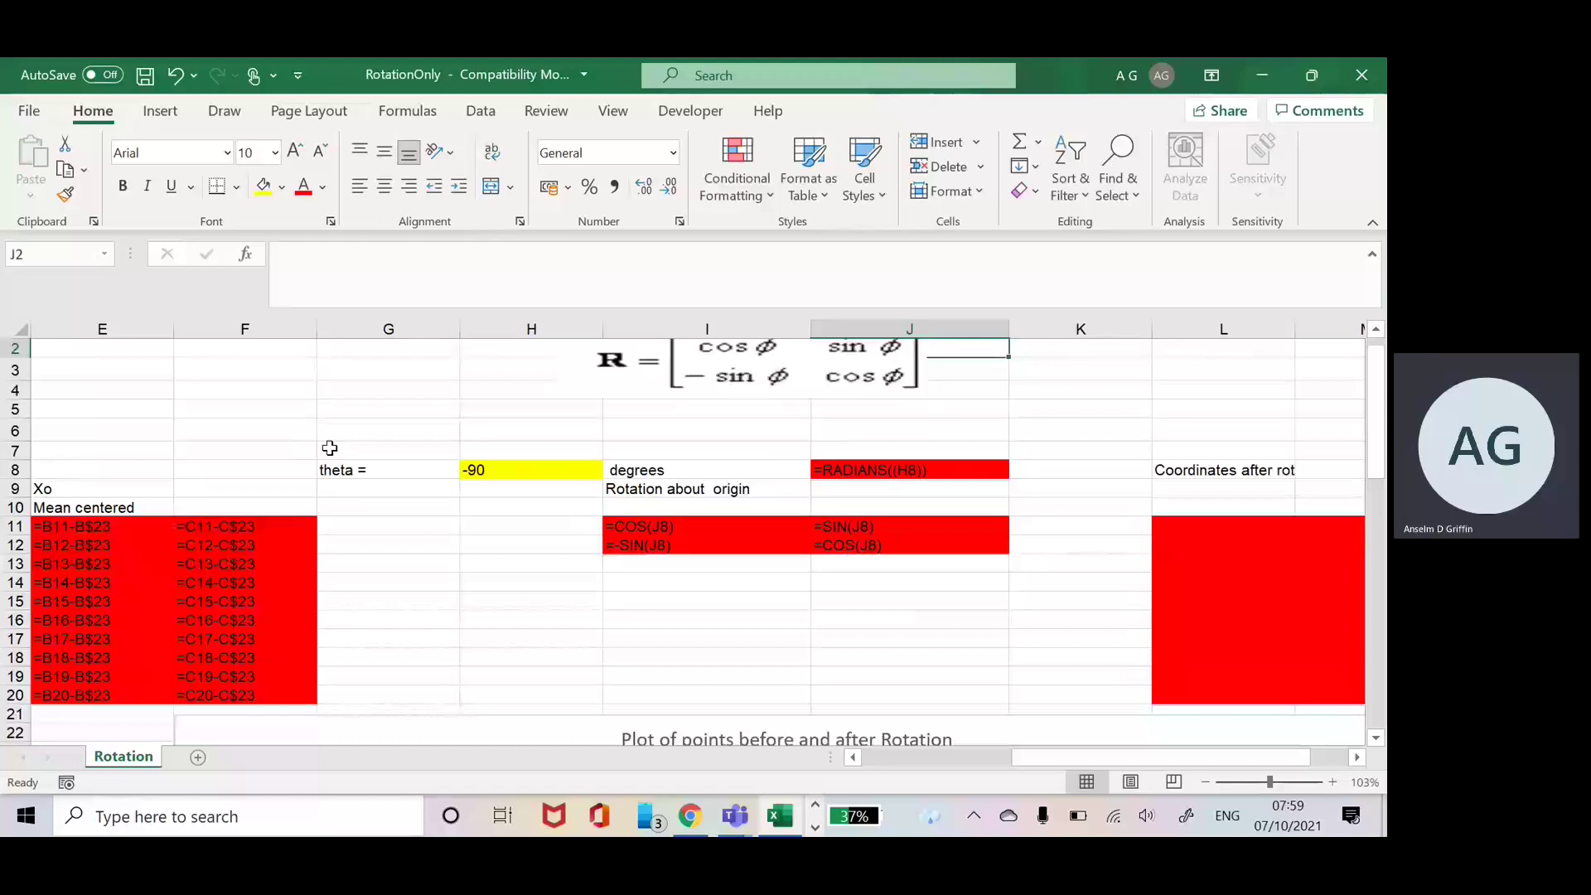
{"action": "key", "text": "Up"}
{"action": "key", "text": "Down"}
{"action": "key", "text": "Down"}
{"action": "key", "text": "Down"}
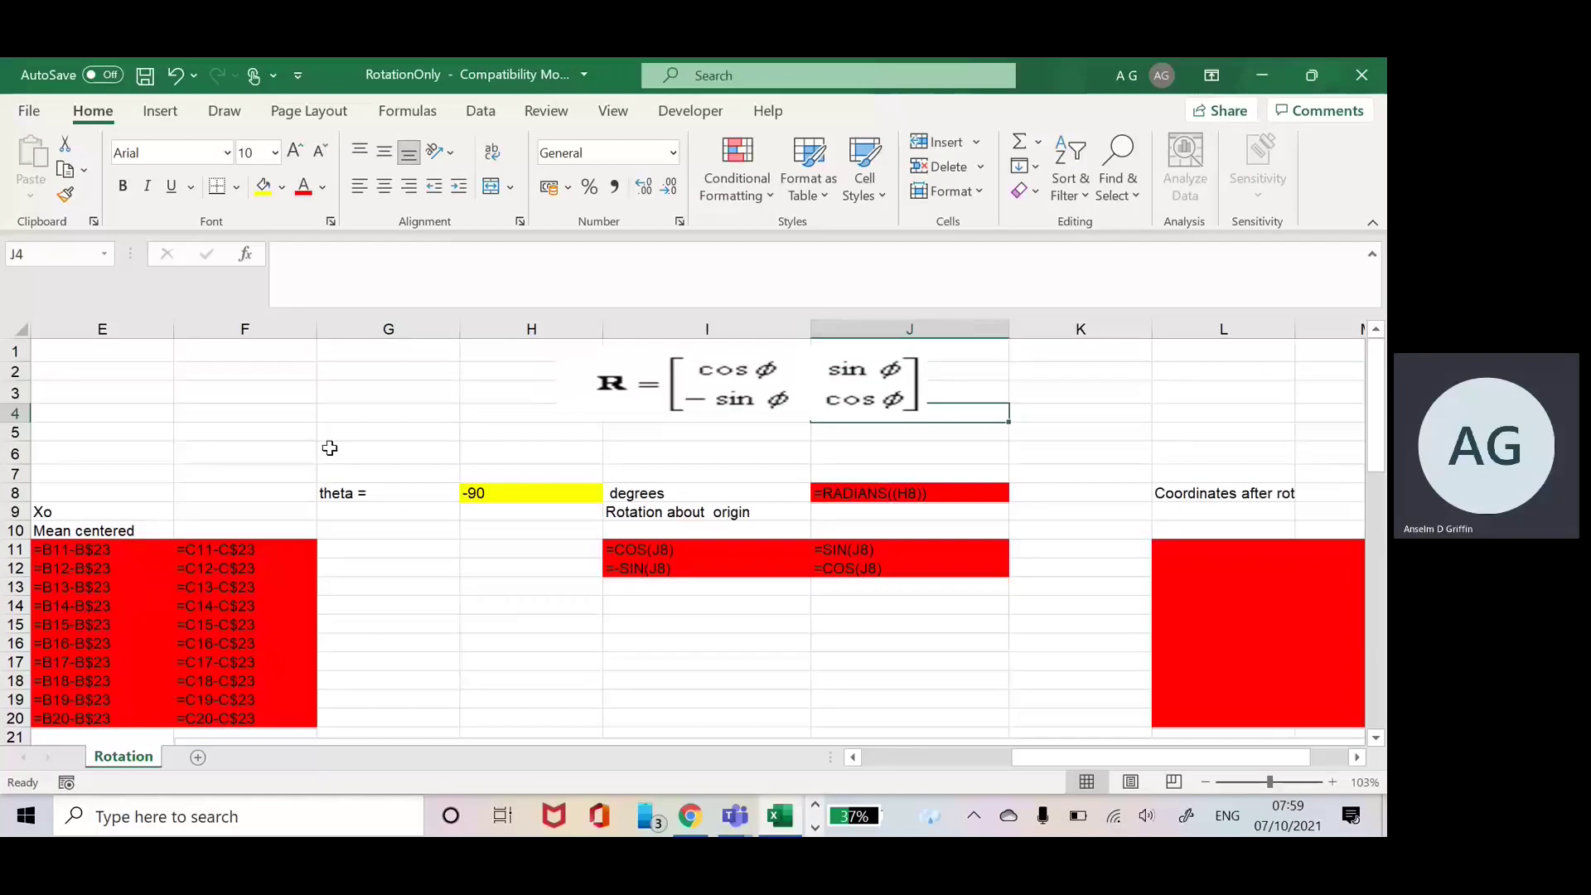
{"action": "key", "text": "Left"}
{"action": "key", "text": "Down"}
{"action": "key", "text": "Down"}
{"action": "key", "text": "Down"}
{"action": "key", "text": "Down"}
{"action": "key", "text": "Down"}
{"action": "key", "text": "Down"}
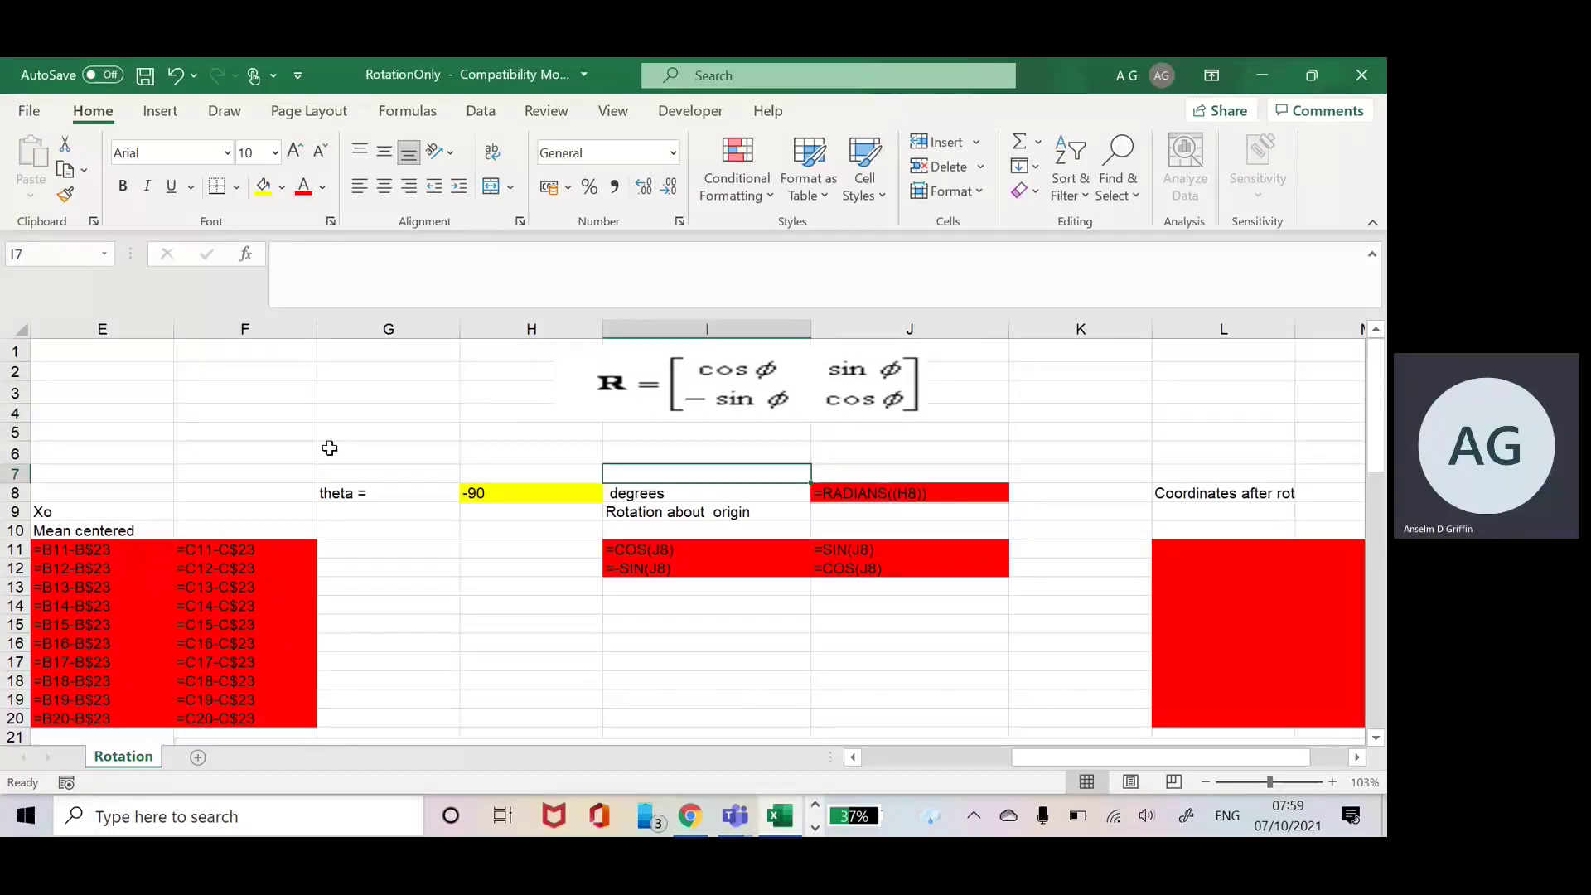
{"action": "key", "text": "Down"}
{"action": "key", "text": "Right"}
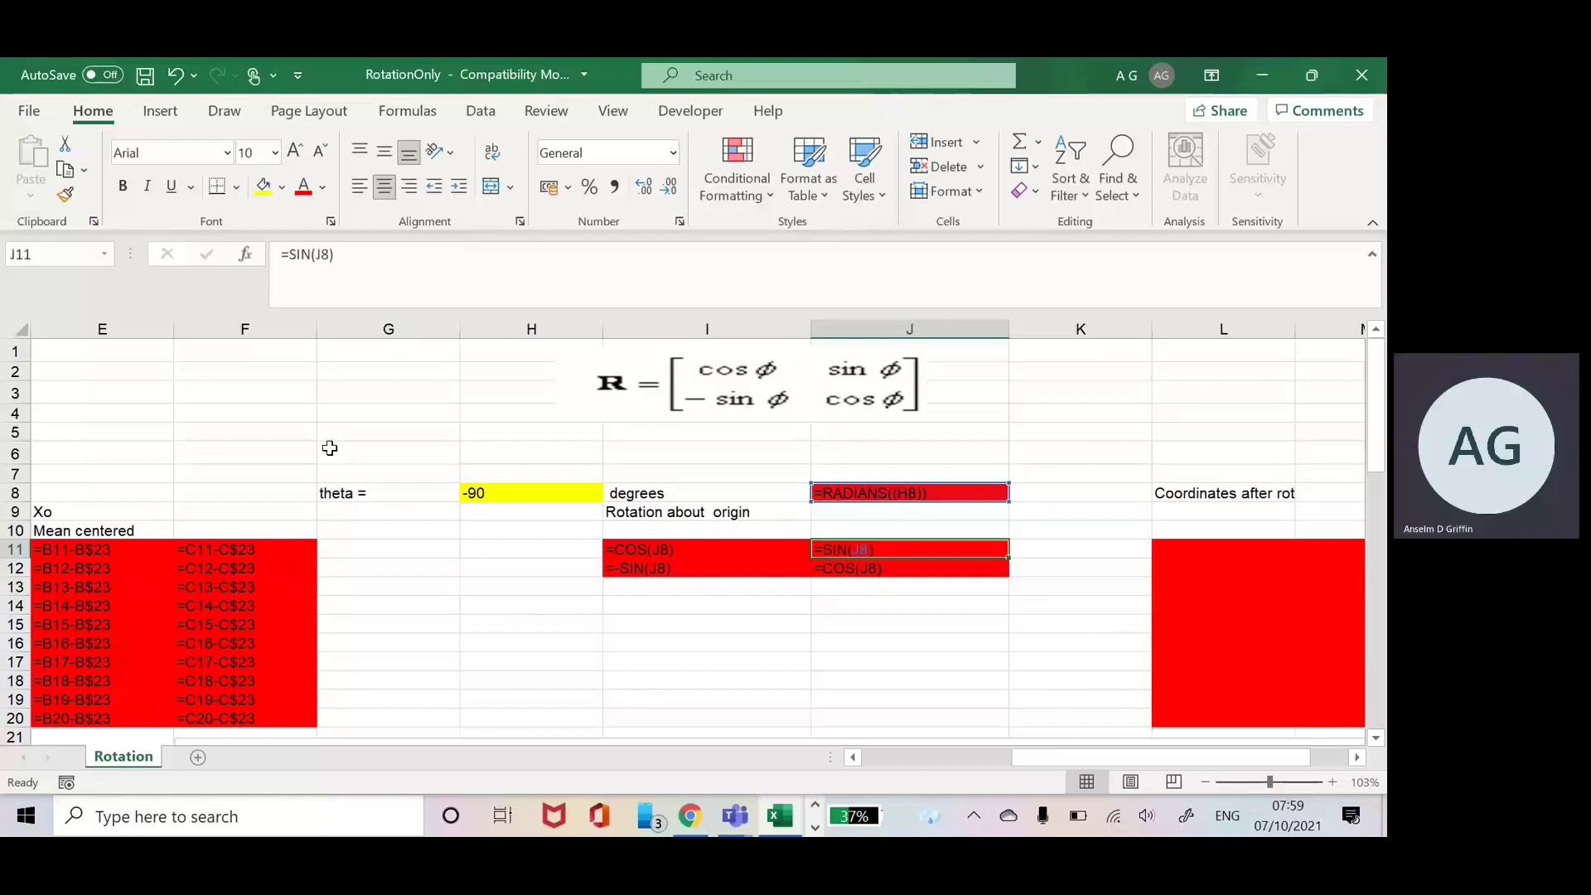
{"action": "key", "text": "Down"}
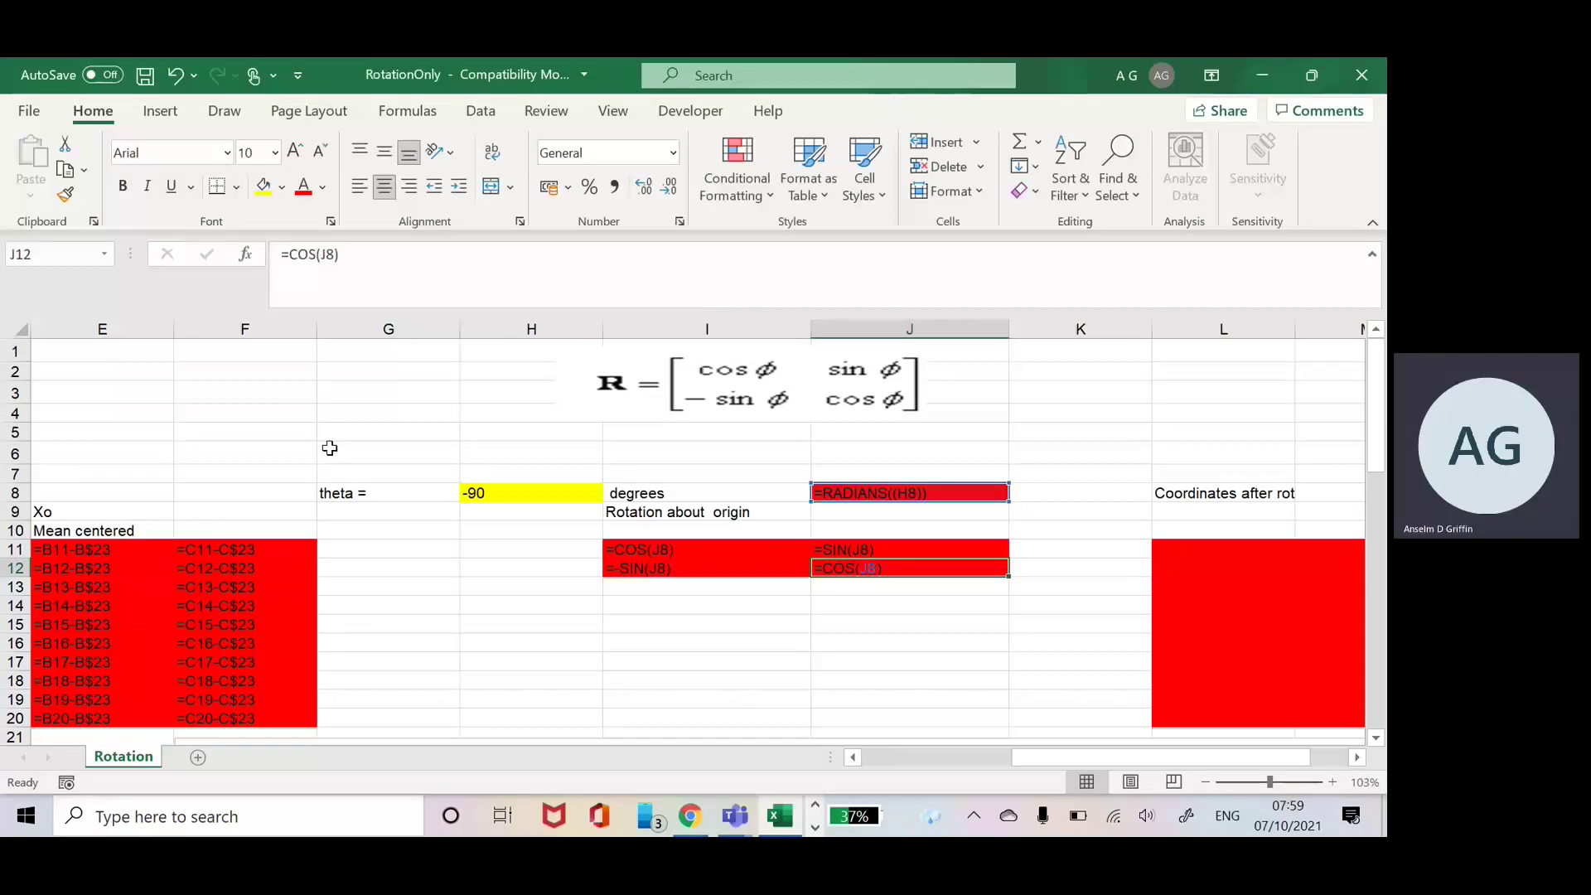
{"action": "key", "text": "Left"}
{"action": "key", "text": "Left"}
{"action": "key", "text": "Right"}
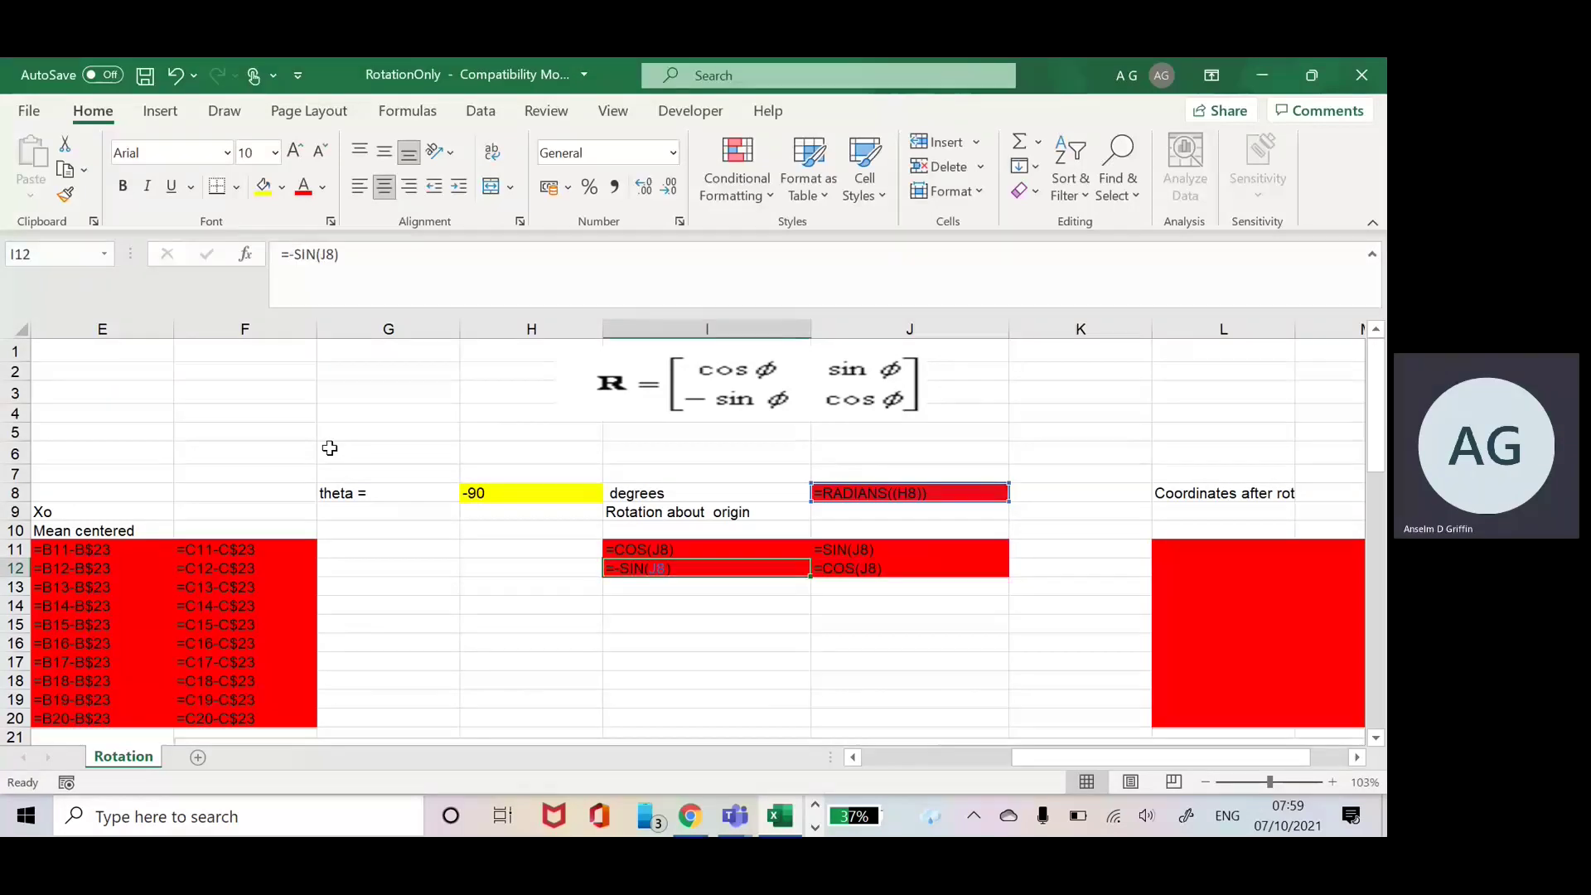
{"action": "key", "text": "Right"}
{"action": "key", "text": "ctrl+grave"}
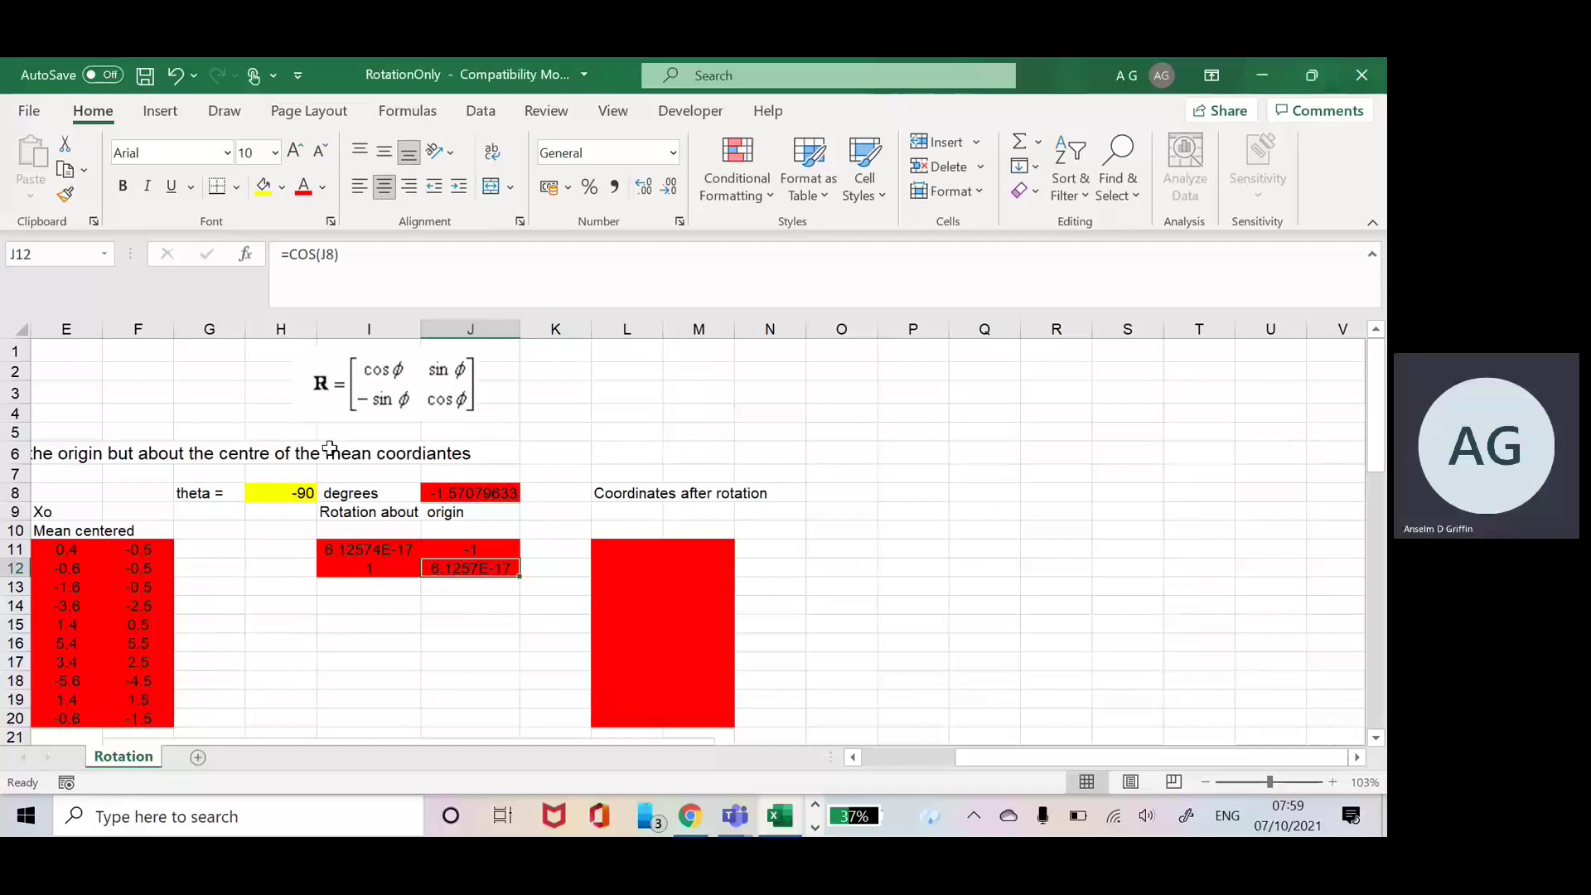
{"action": "key", "text": "Left"}
{"action": "key", "text": "Left"}
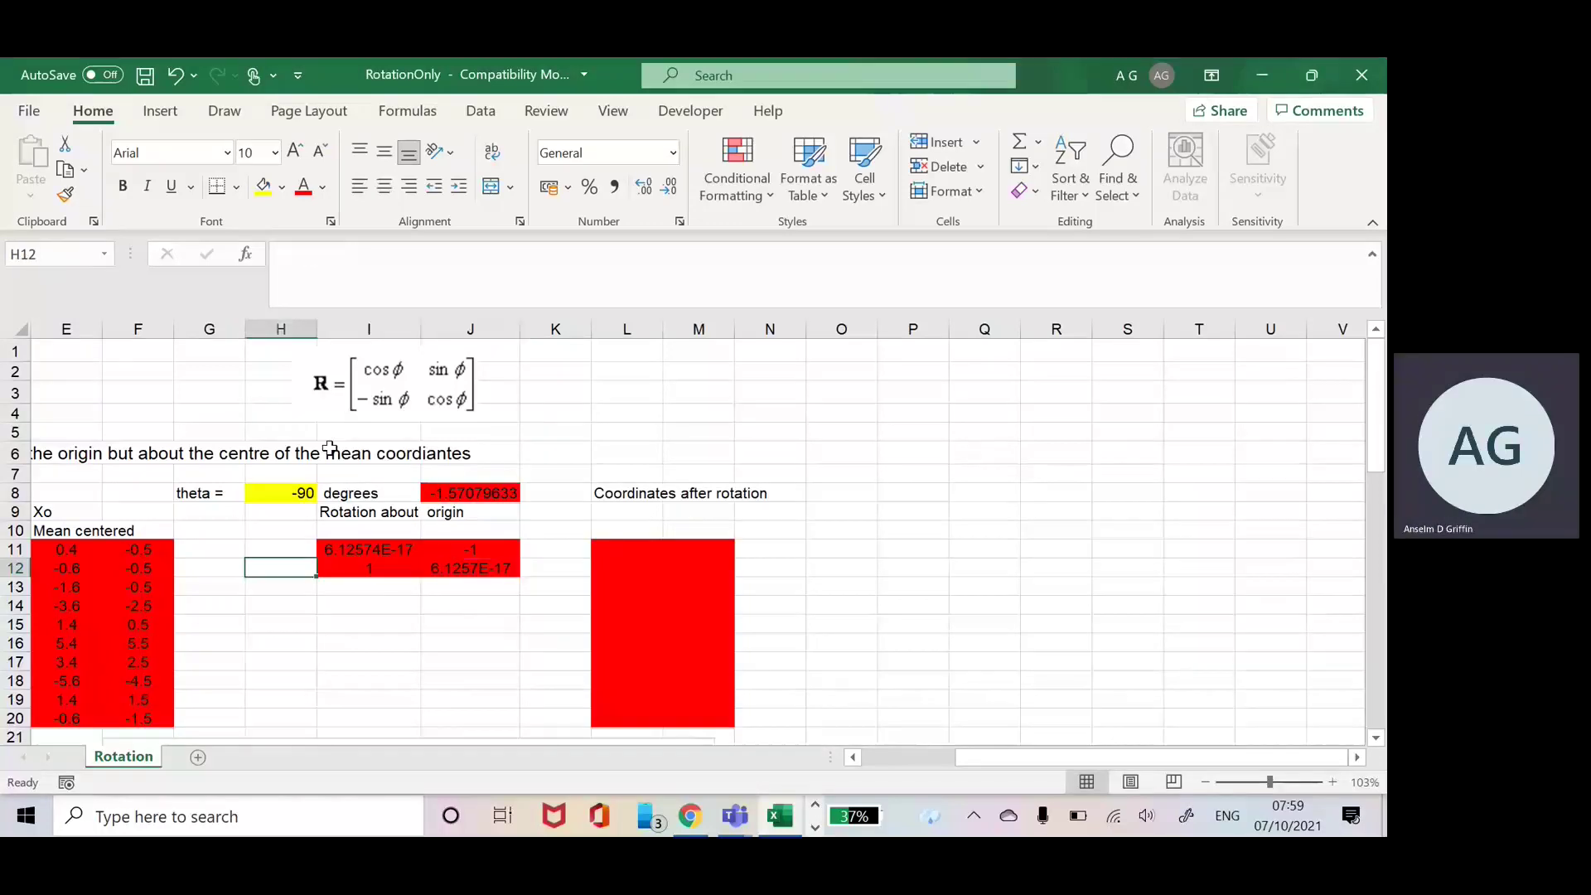
{"action": "key", "text": "Left"}
{"action": "key", "text": "Left"}
{"action": "key", "text": "Left"}
{"action": "key", "text": "Left"}
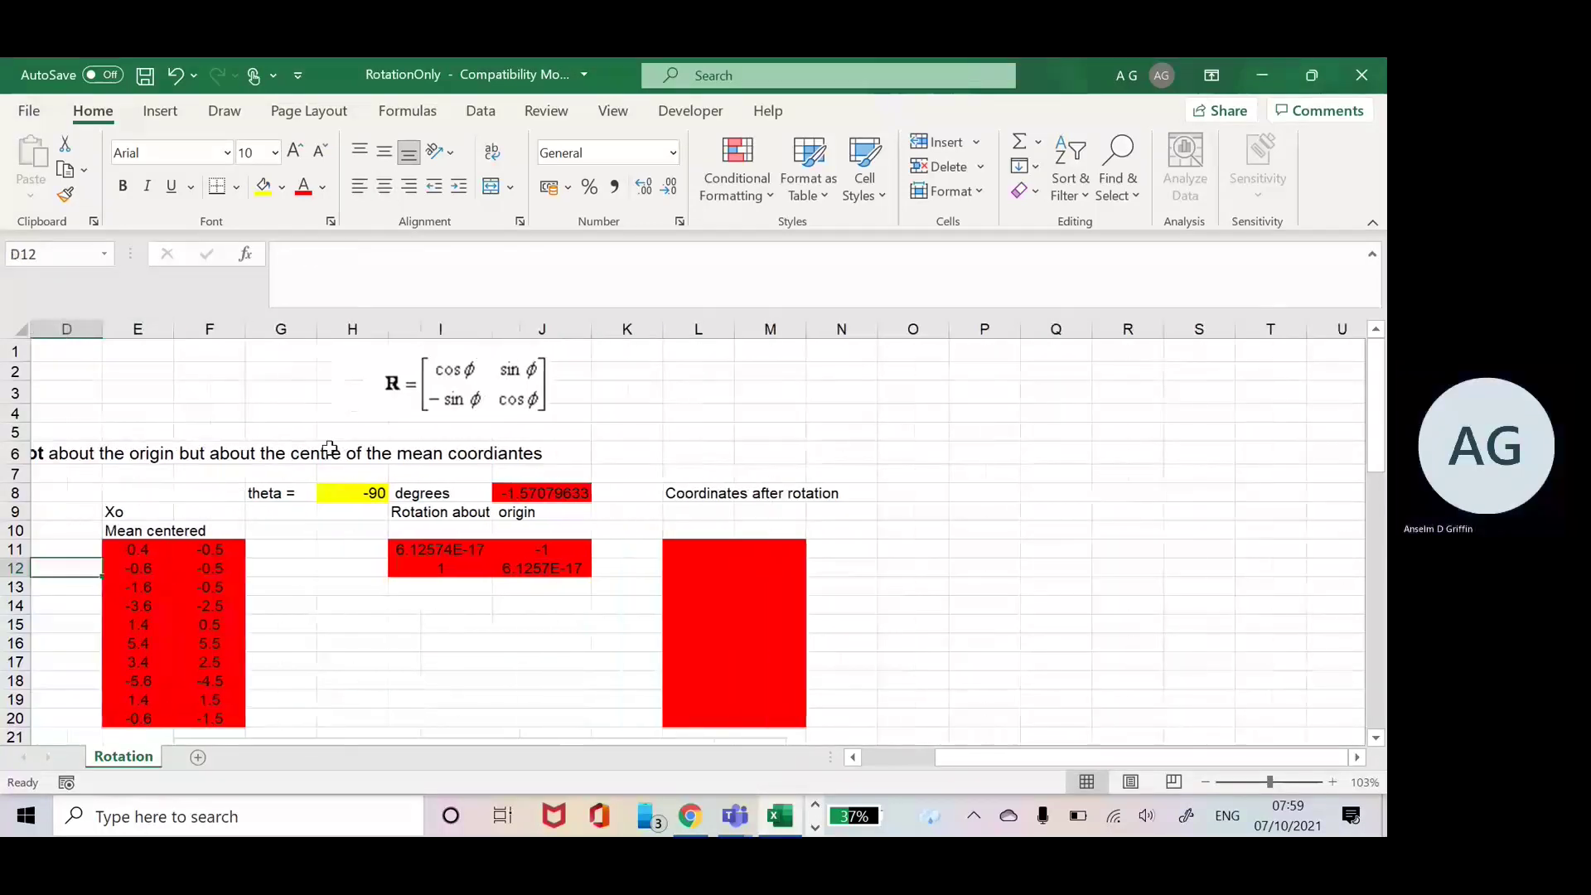
{"action": "key", "text": "Right"}
{"action": "key", "text": "Right"}
{"action": "key", "text": "Right"}
{"action": "key", "text": "Right"}
{"action": "key", "text": "Right"}
{"action": "key", "text": "Right"}
{"action": "key", "text": "Right"}
{"action": "key", "text": "Right"}
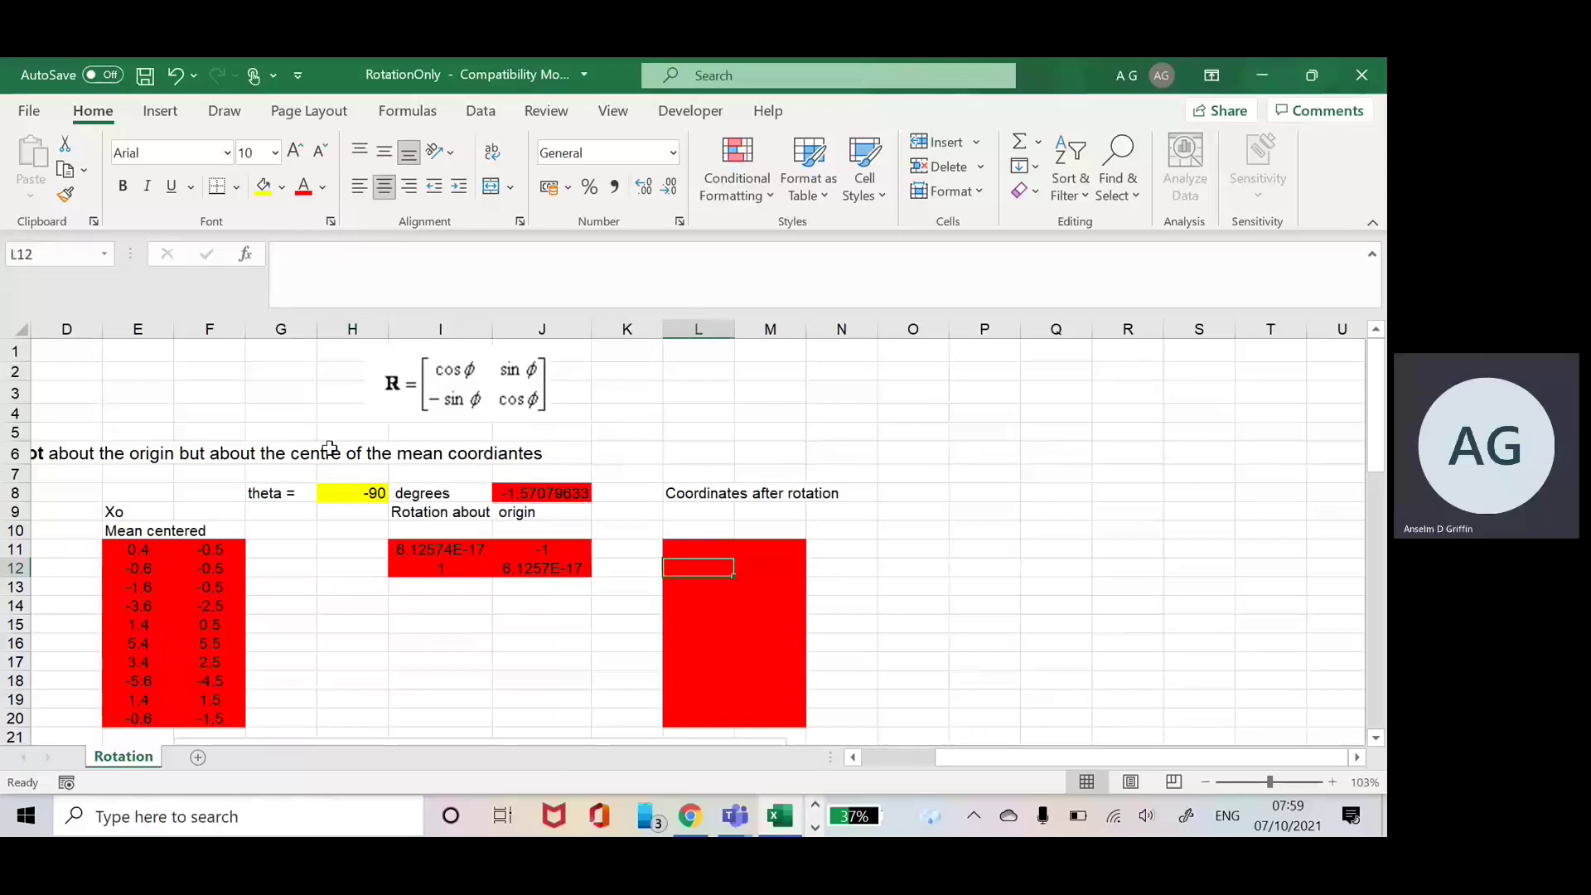
{"action": "key", "text": "Up"}
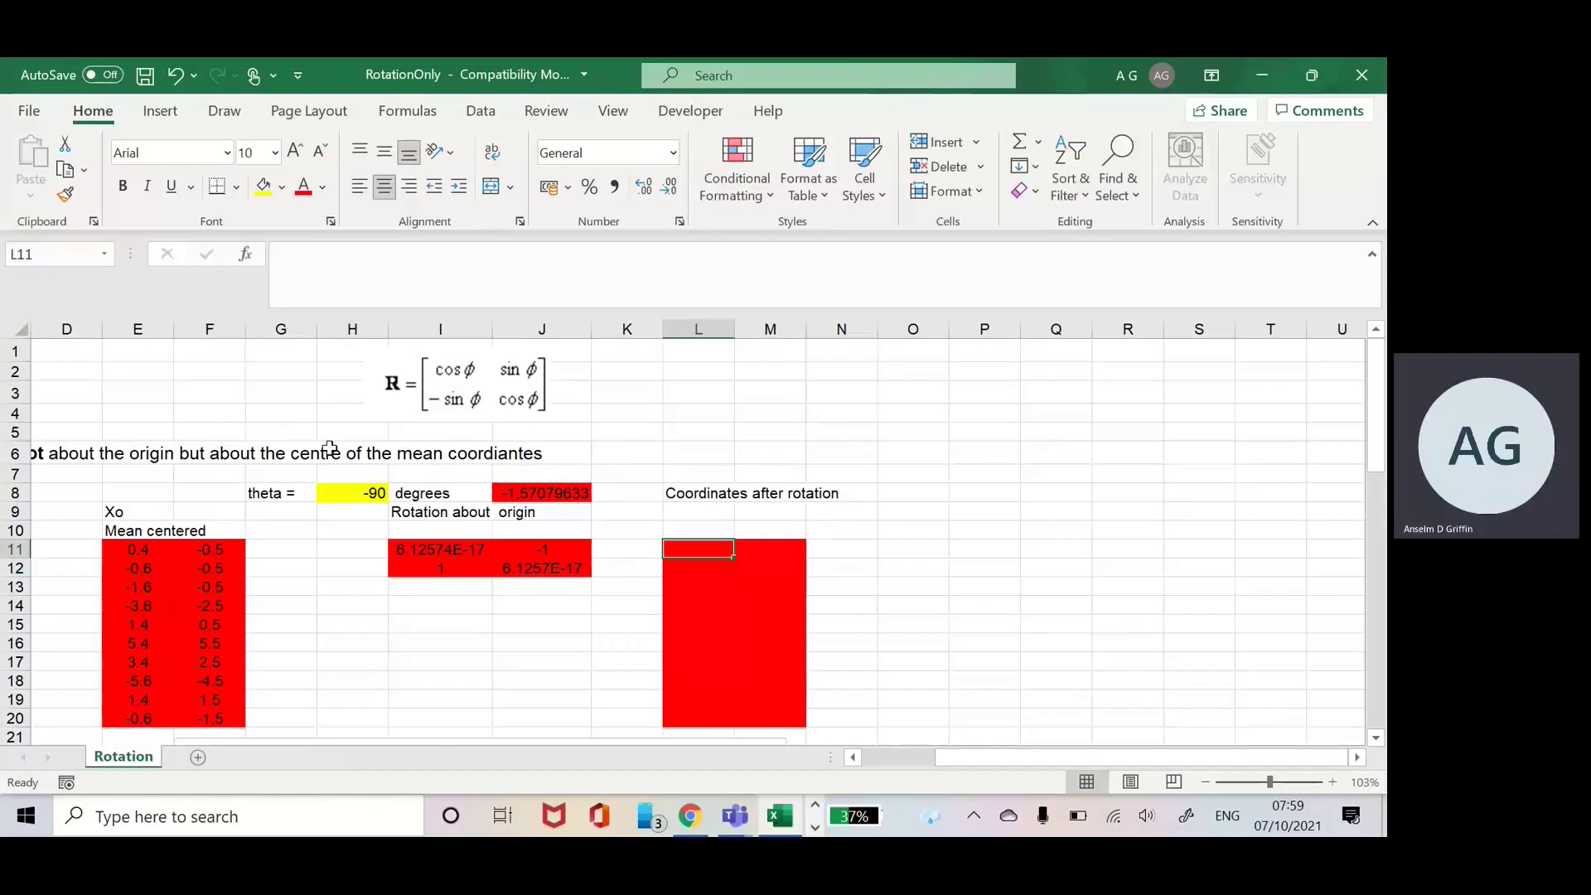
{"action": "key", "text": "Left"}
{"action": "key", "text": "Left"}
{"action": "key", "text": "Left"}
{"action": "key", "text": "Left"}
{"action": "key", "text": "Left"}
{"action": "key", "text": "Left"}
{"action": "key", "text": "Left"}
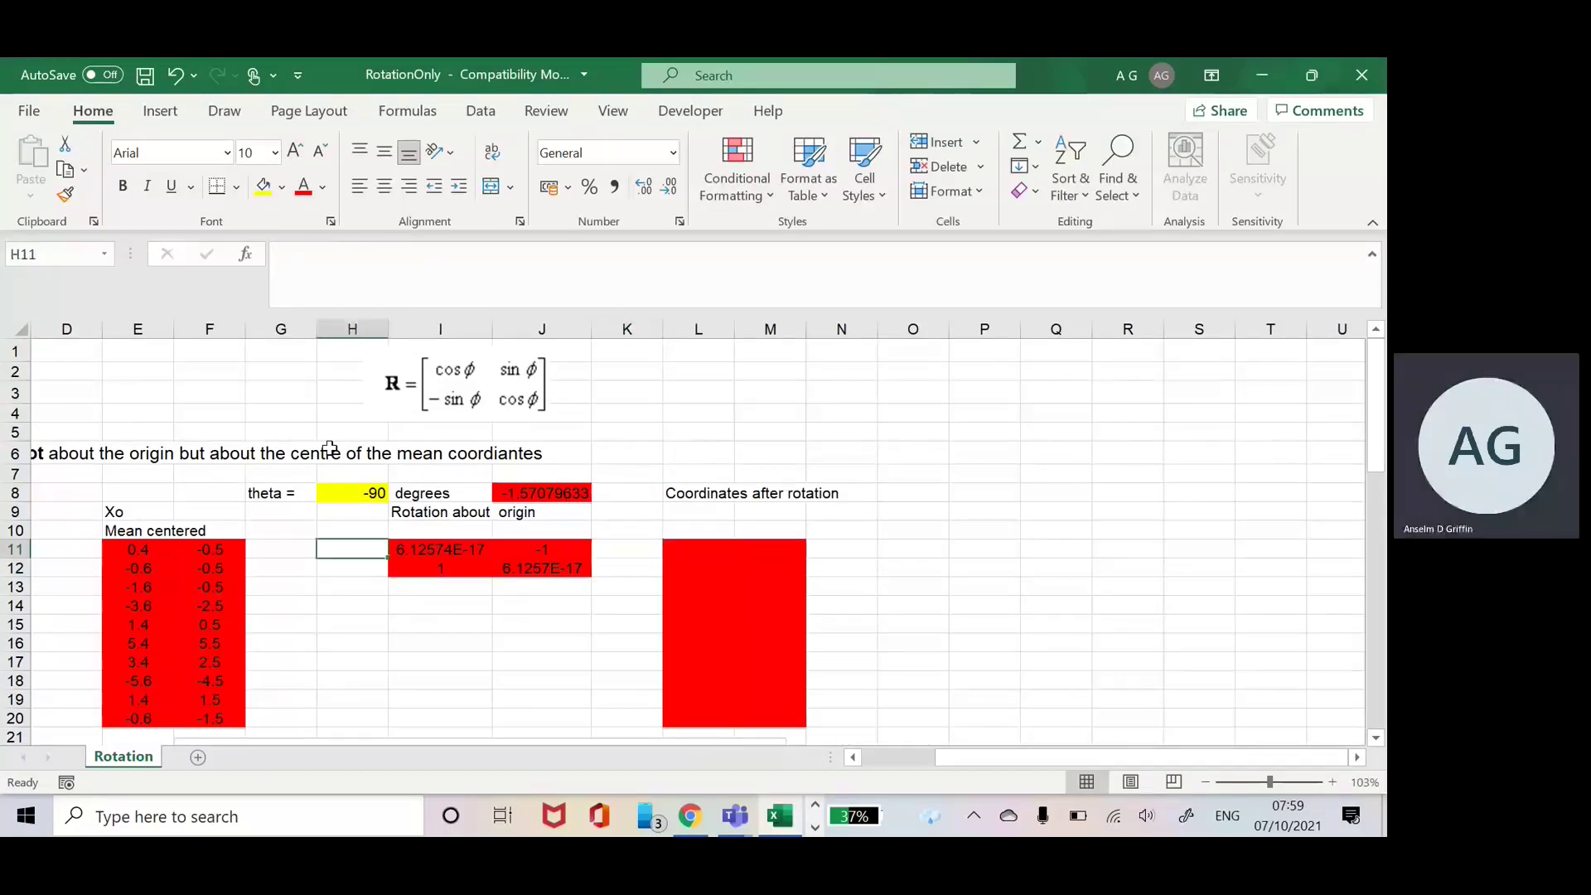
{"action": "key", "text": "shift+Right"}
{"action": "key", "text": "shift+Down"}
{"action": "key", "text": "shift+Down"}
{"action": "key", "text": "shift+Down"}
{"action": "key", "text": "shift+Down"}
{"action": "key", "text": "shift+Down"}
{"action": "key", "text": "shift+Down"}
{"action": "key", "text": "shift+Down"}
{"action": "key", "text": "shift+Down"}
{"action": "key", "text": "shift+Down"}
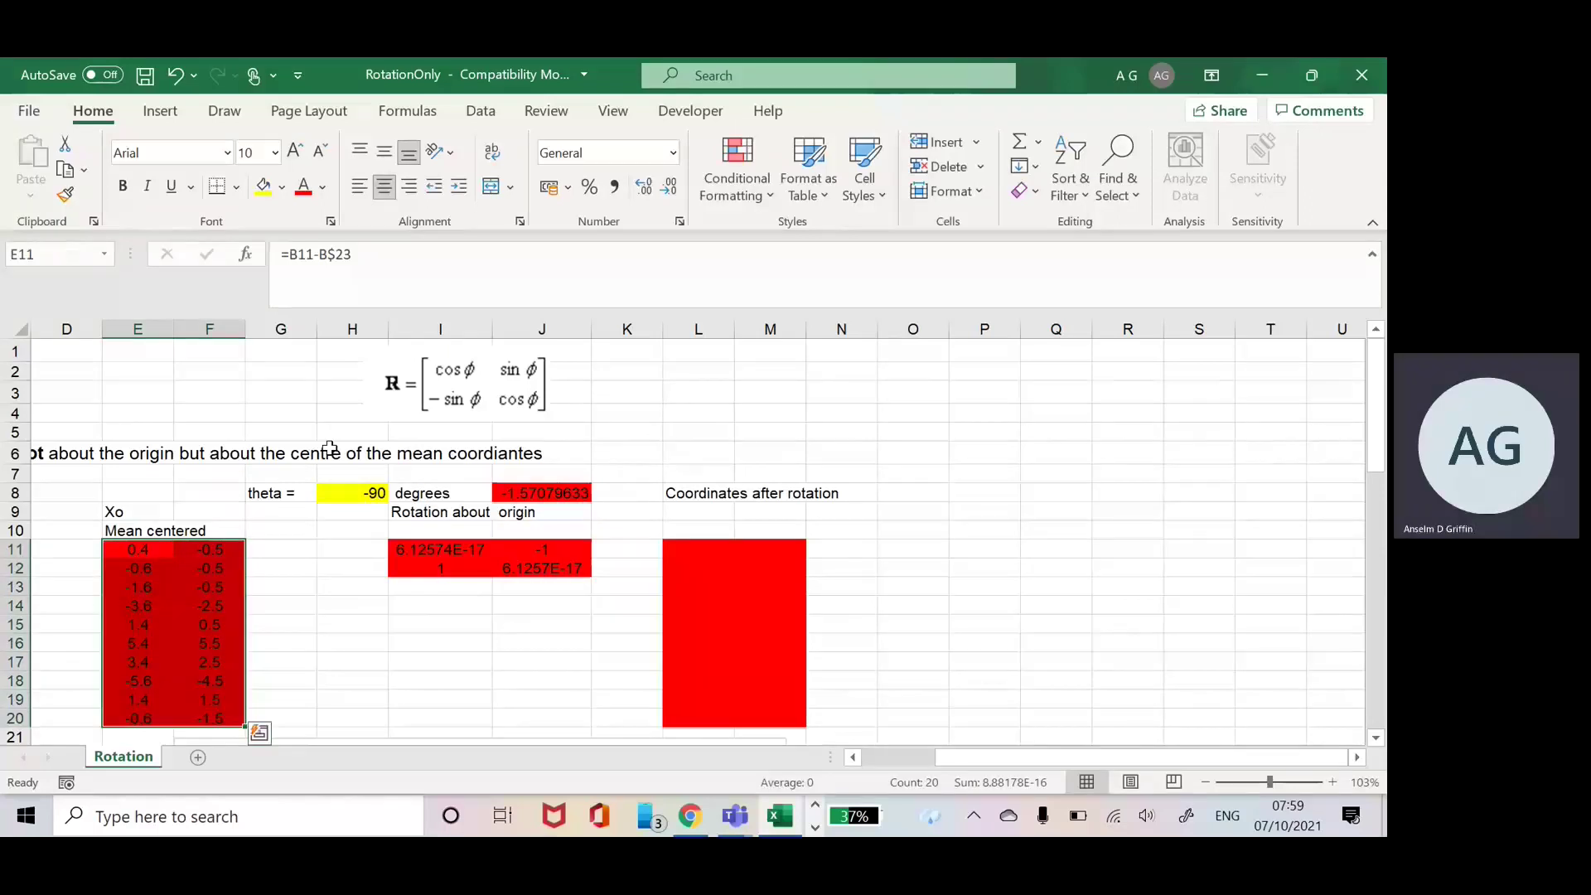
{"action": "key", "text": "Up"}
{"action": "key", "text": "Right"}
{"action": "key", "text": "Right"}
{"action": "key", "text": "Right"}
{"action": "key", "text": "Right"}
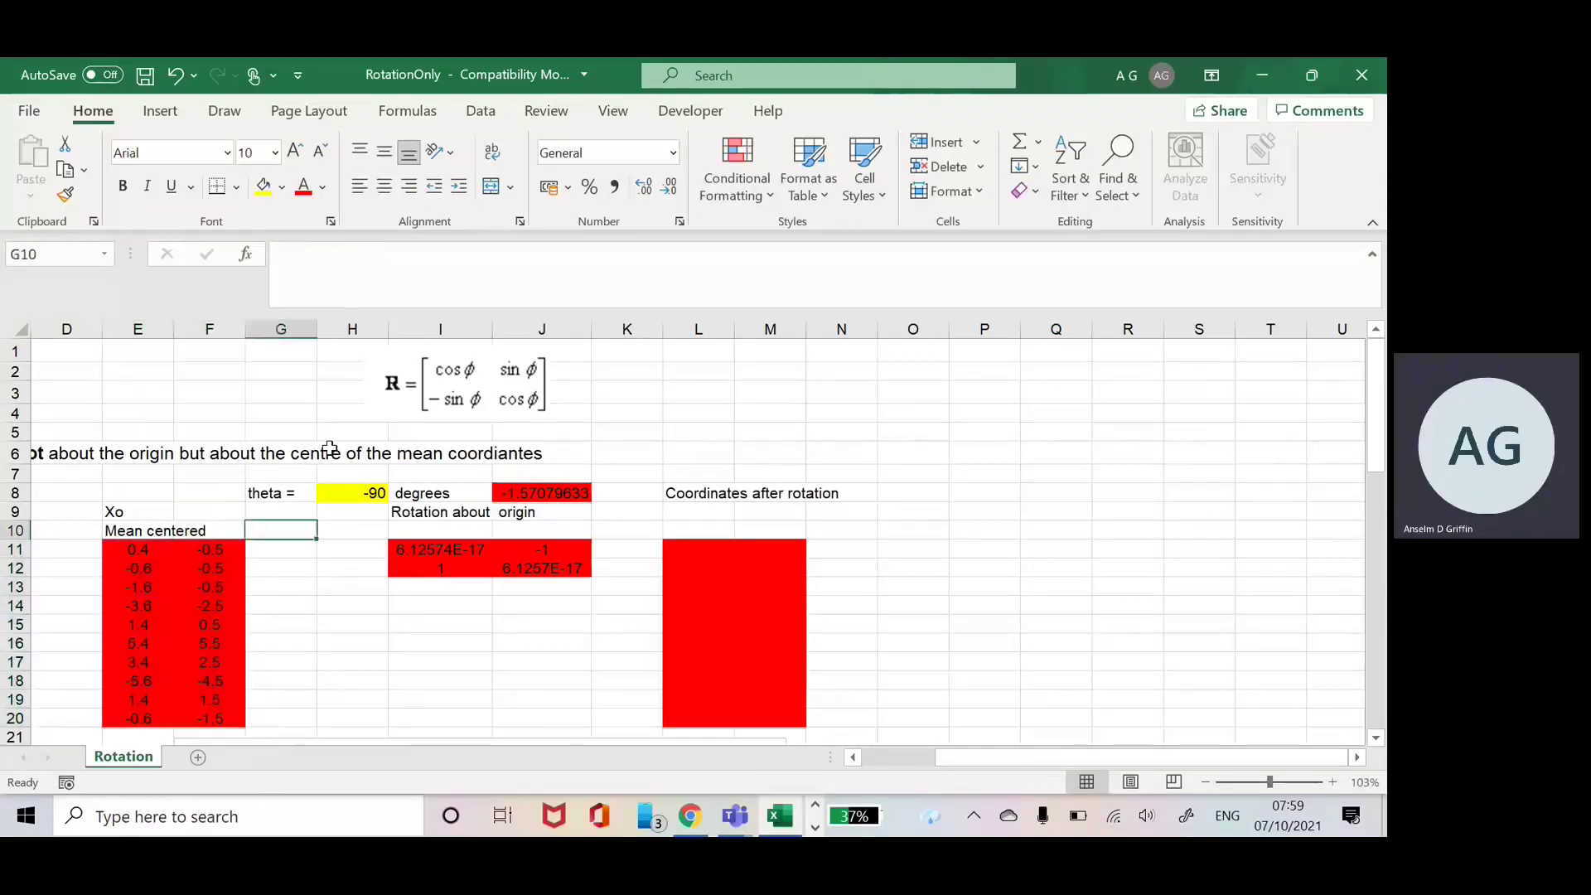
{"action": "key", "text": "Down"}
{"action": "key", "text": "shift+Right"}
{"action": "key", "text": "shift+Down"}
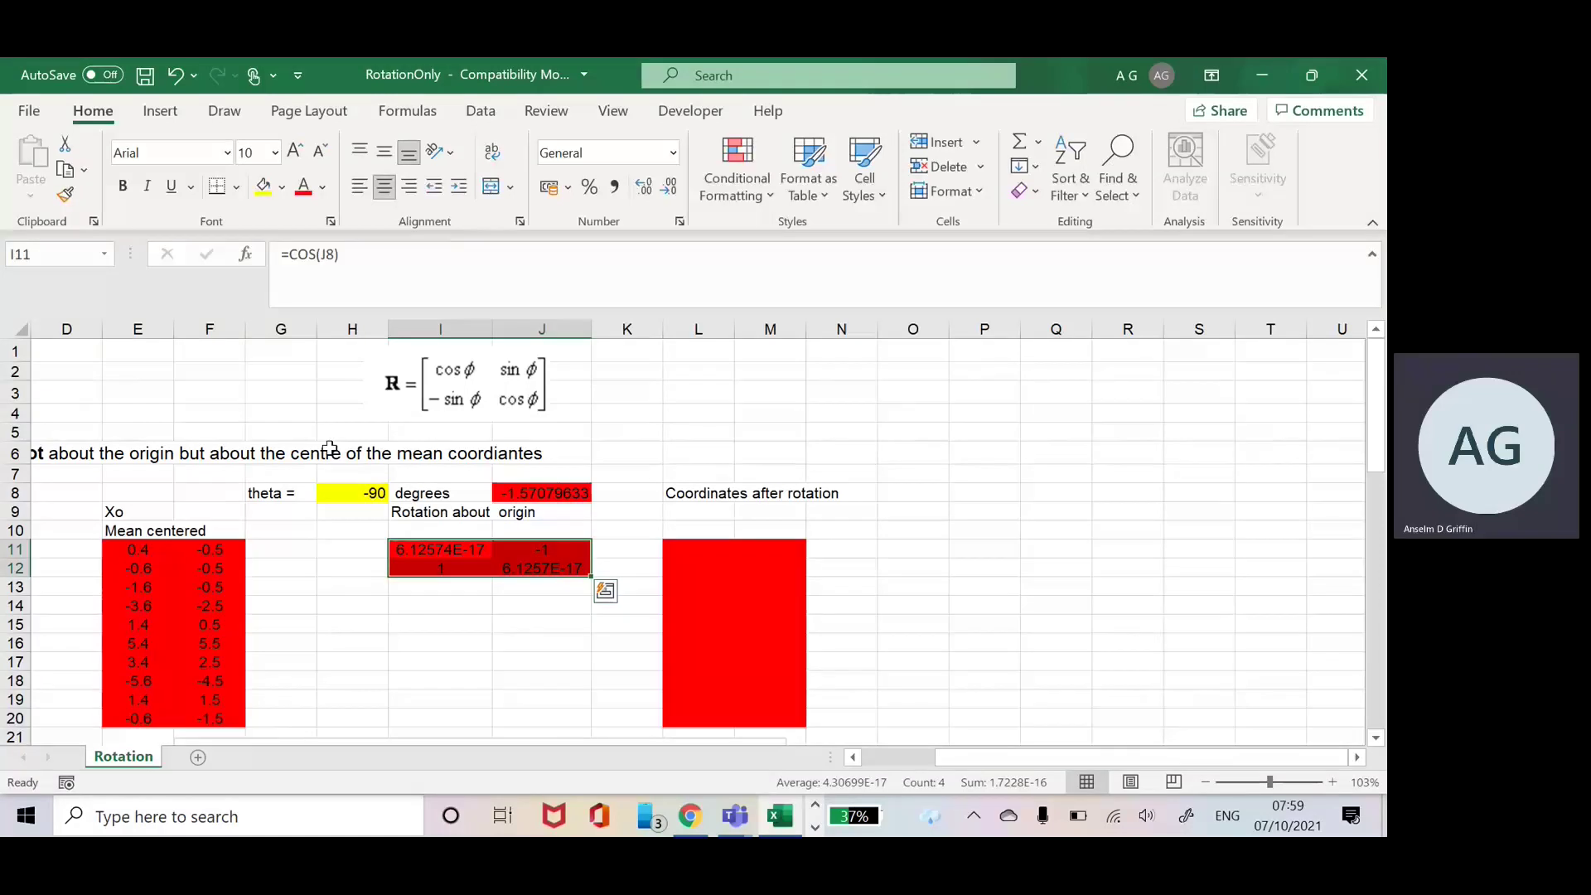
{"action": "key", "text": "Right"}
{"action": "key", "text": "Right"}
{"action": "key", "text": "Right"}
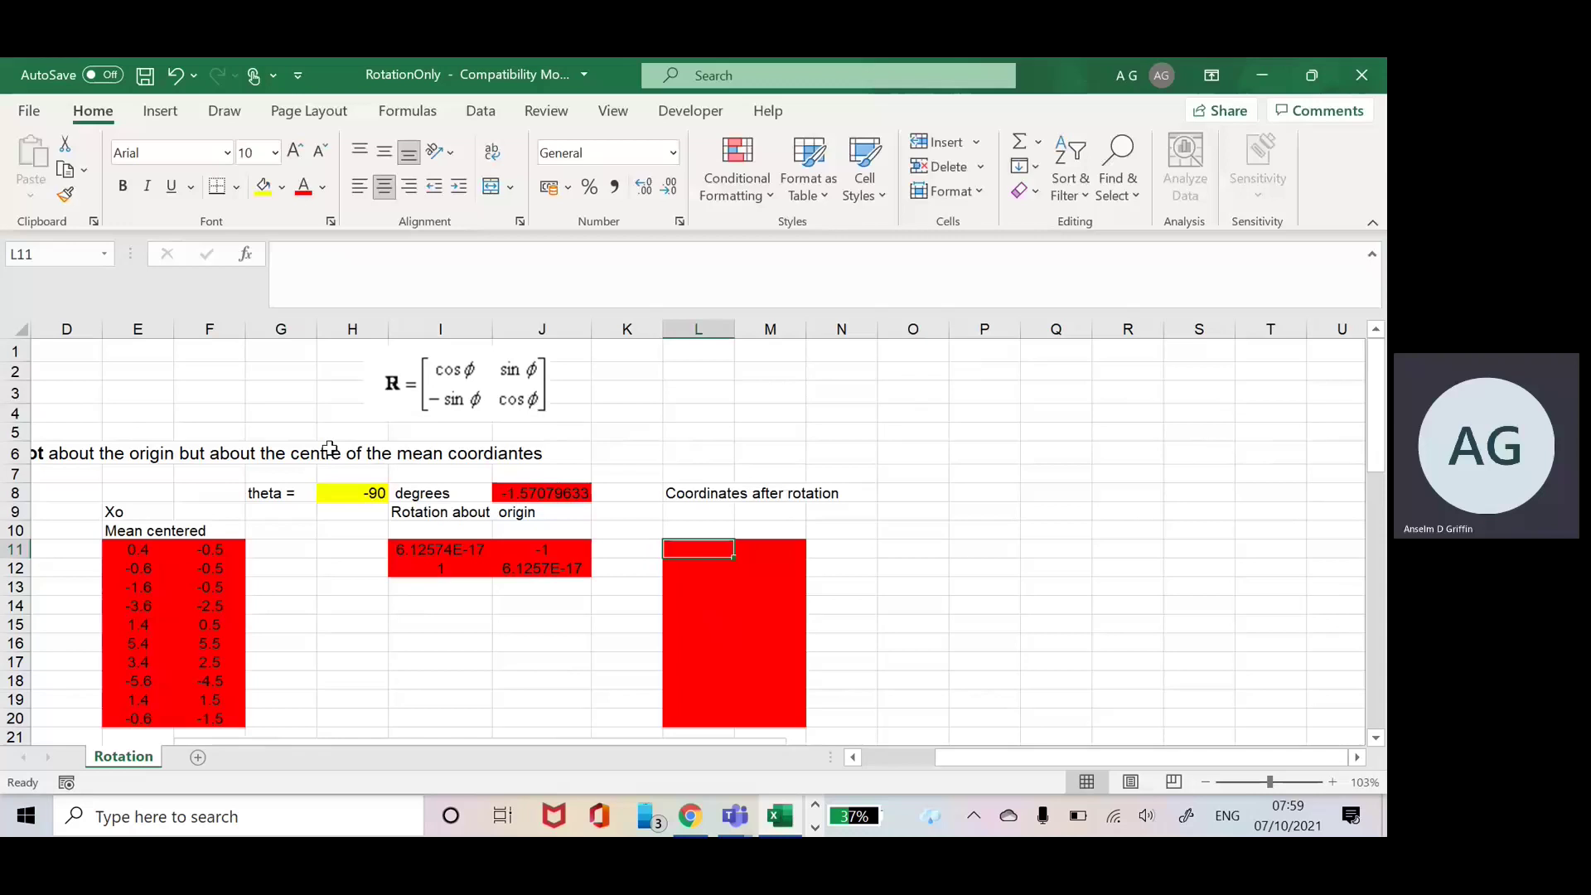
- Select L11:M20 and enter =MMULT(E11:F20,I11:J12) as an array formula
{"action": "key", "text": "shift+Right"}
{"action": "key", "text": "shift+Down"}
{"action": "key", "text": "shift+Down"}
{"action": "key", "text": "shift+Down"}
{"action": "key", "text": "shift+Down"}
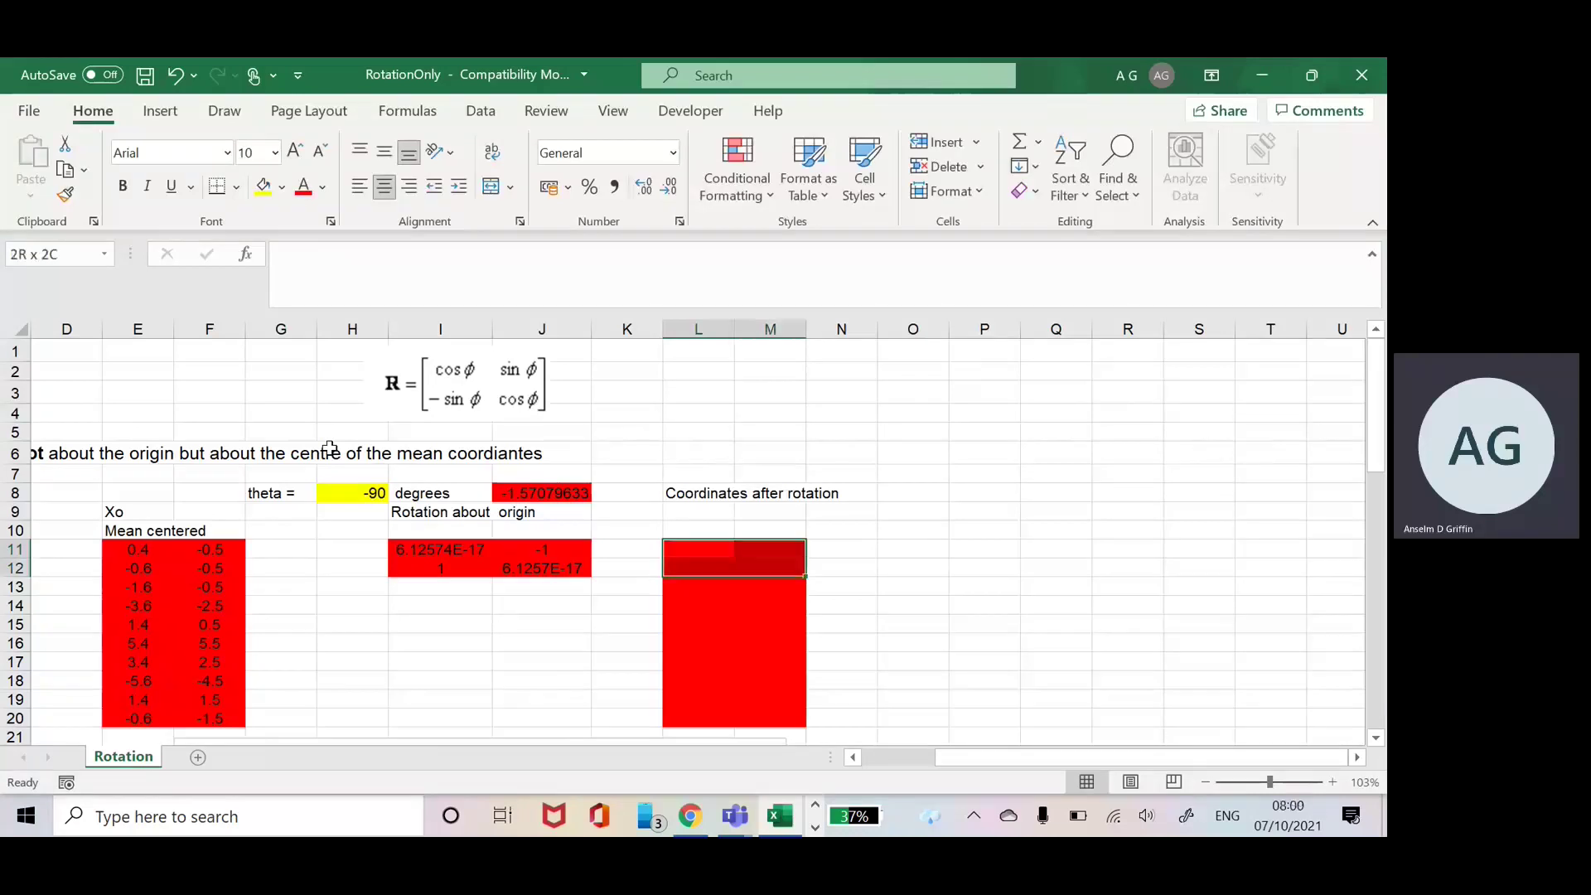
{"action": "key", "text": "shift+Down"}
{"action": "key", "text": "shift+Down"}
{"action": "key", "text": "shift+Down"}
{"action": "key", "text": "shift+Down"}
{"action": "key", "text": "shift+Down"}
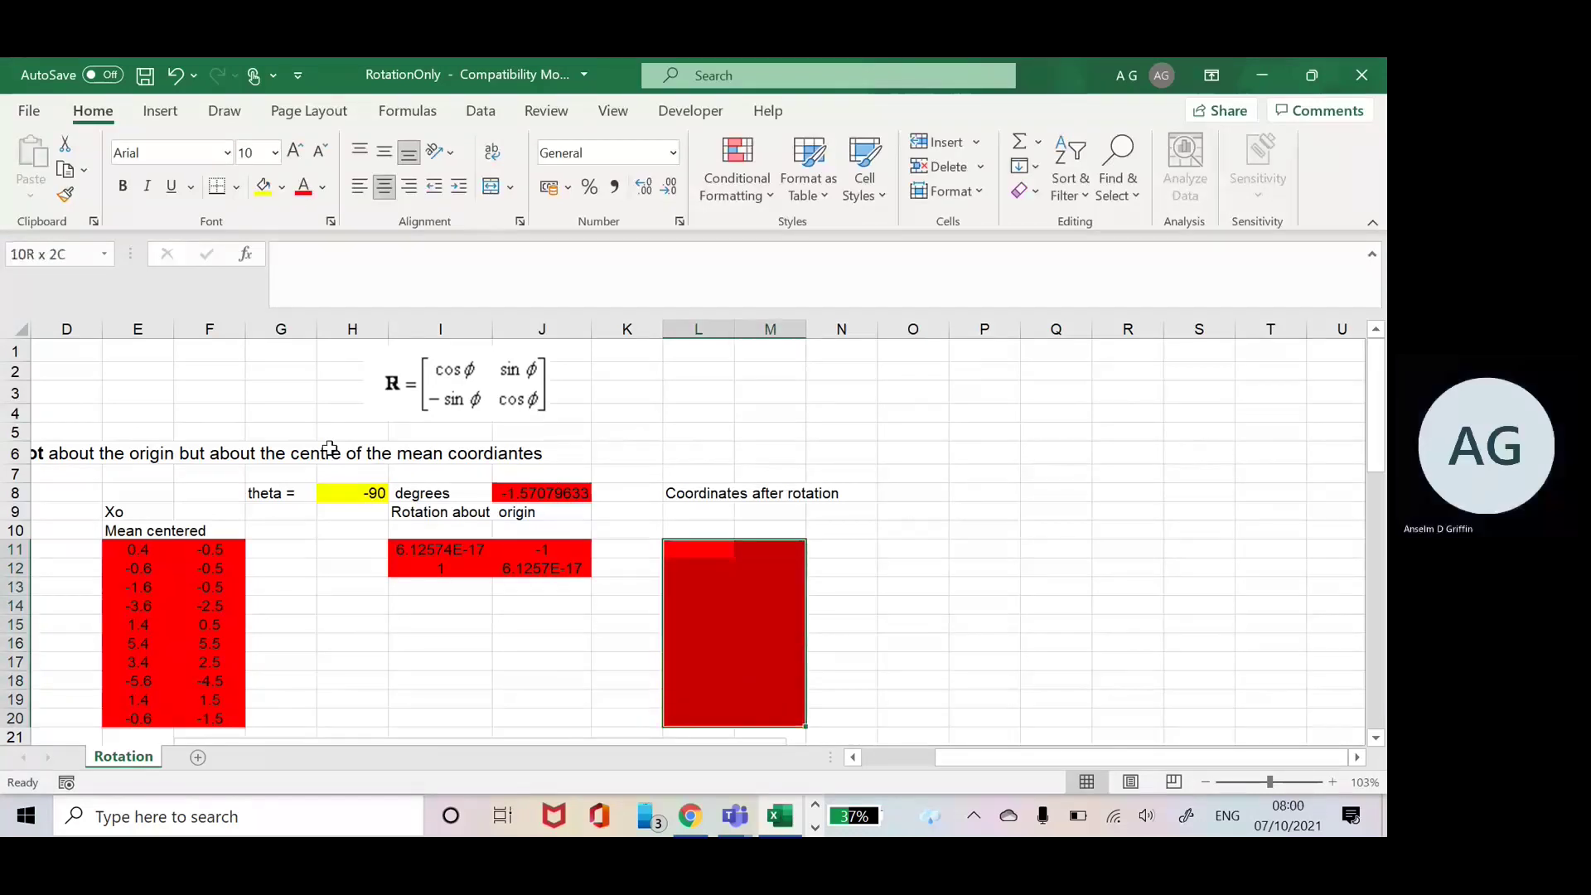
{"action": "left_click", "coordinate": [333, 270]}
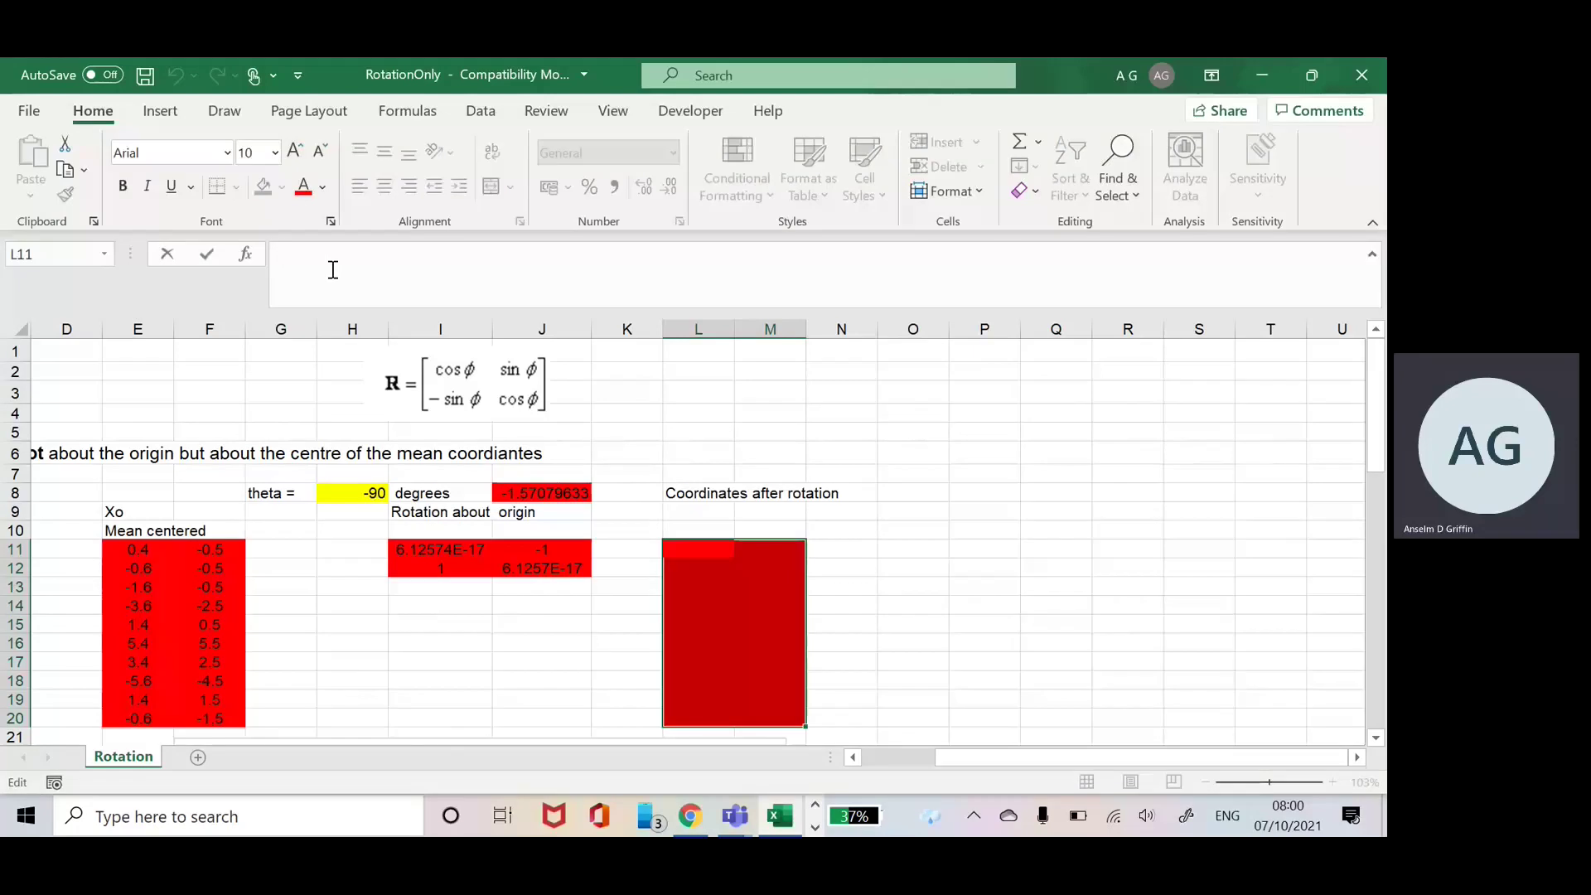
{"action": "type", "text": "=mm"}
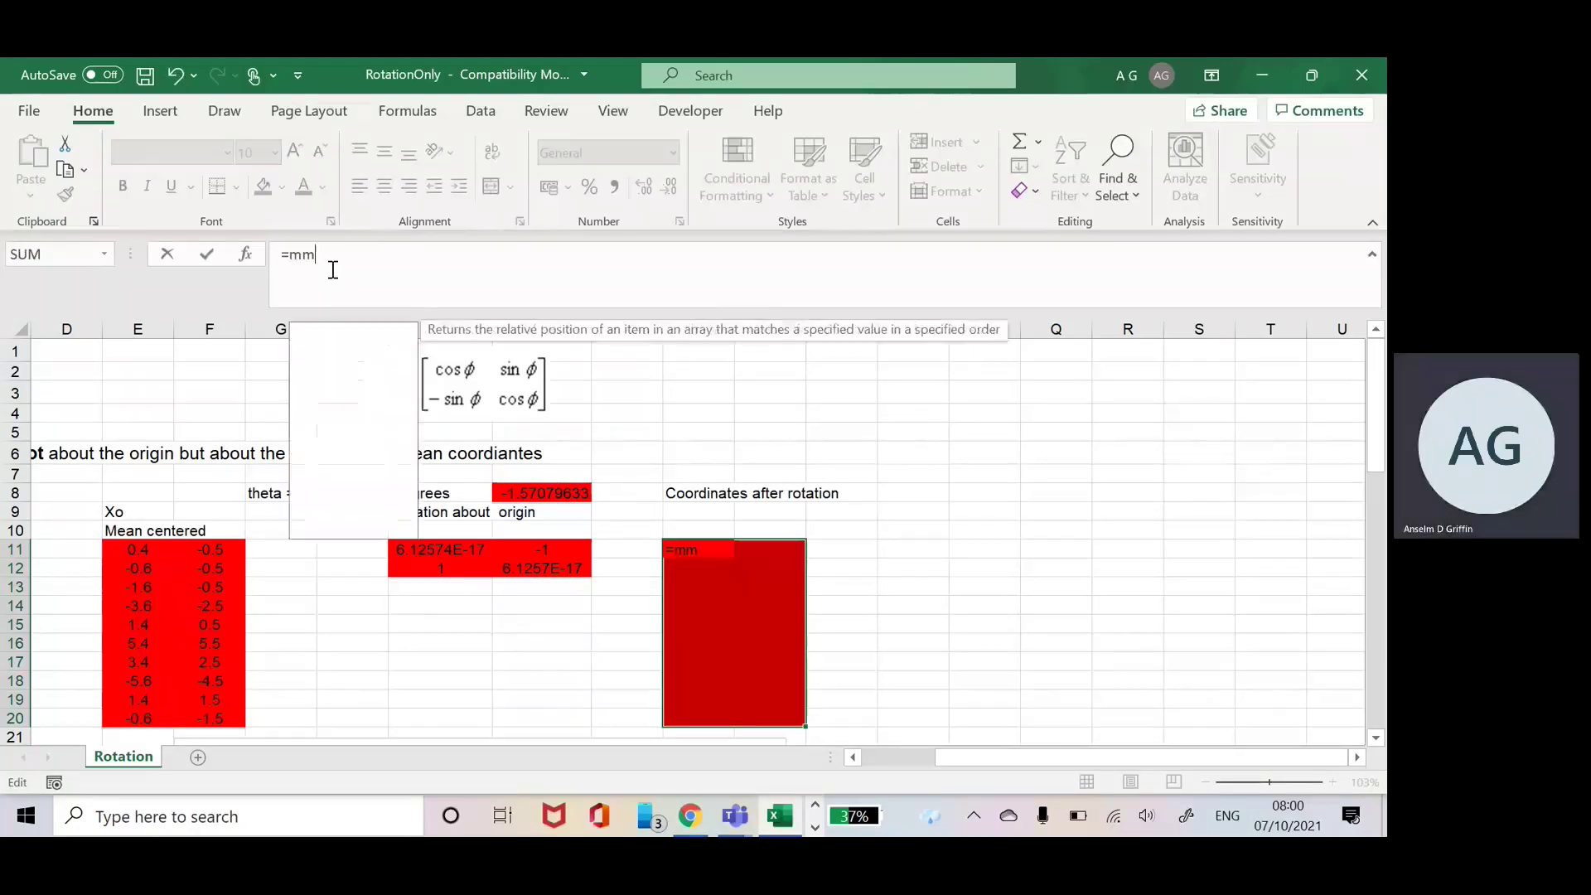
{"action": "type", "text": "ult"}
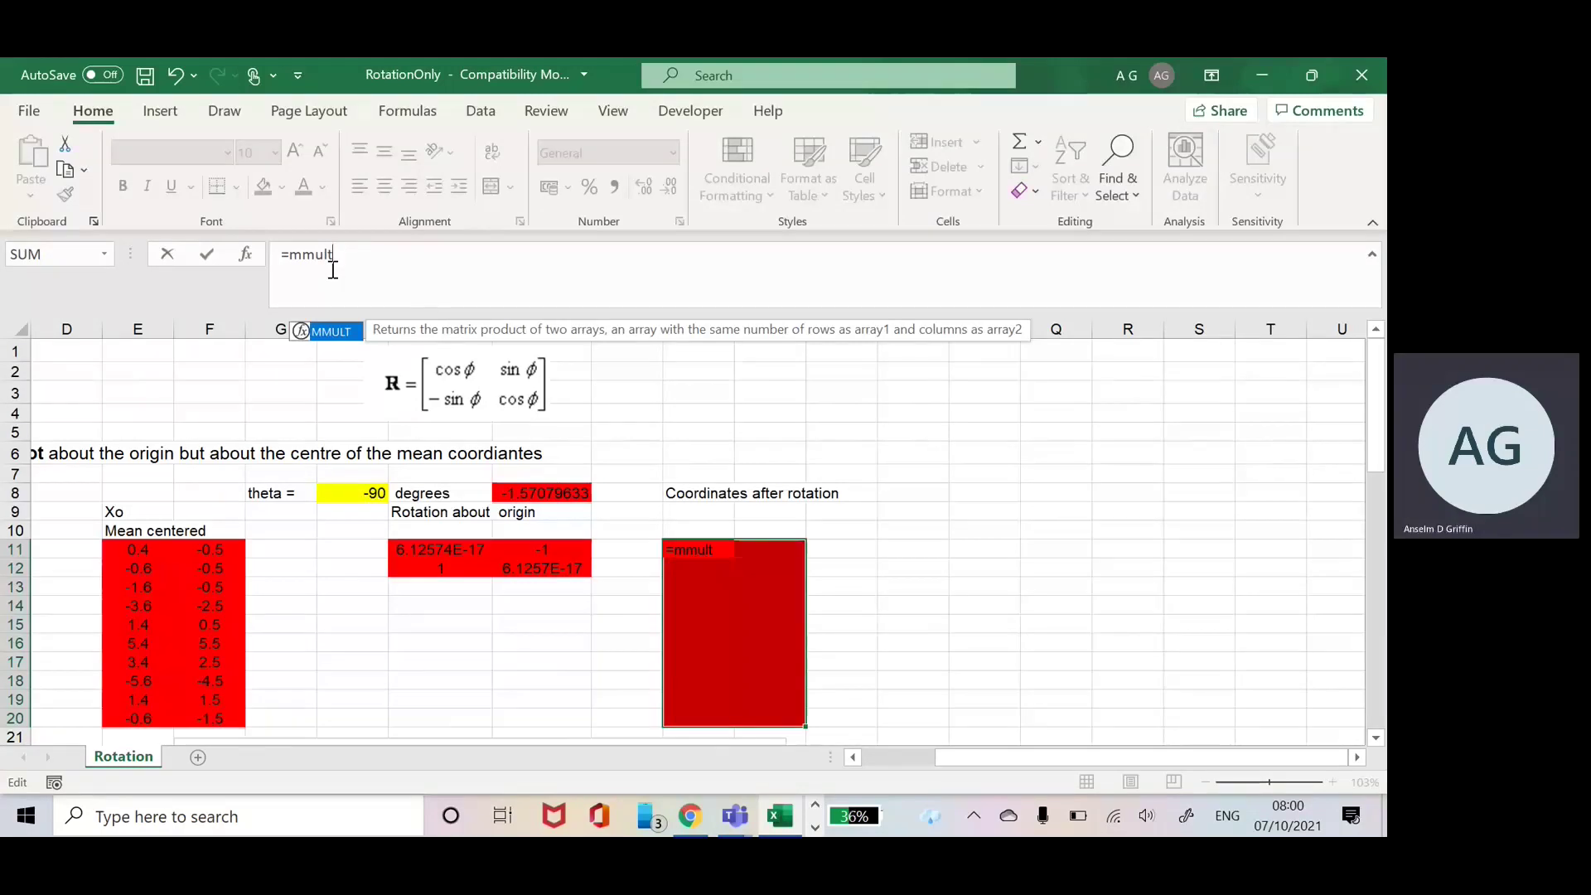
{"action": "type", "text": "("}
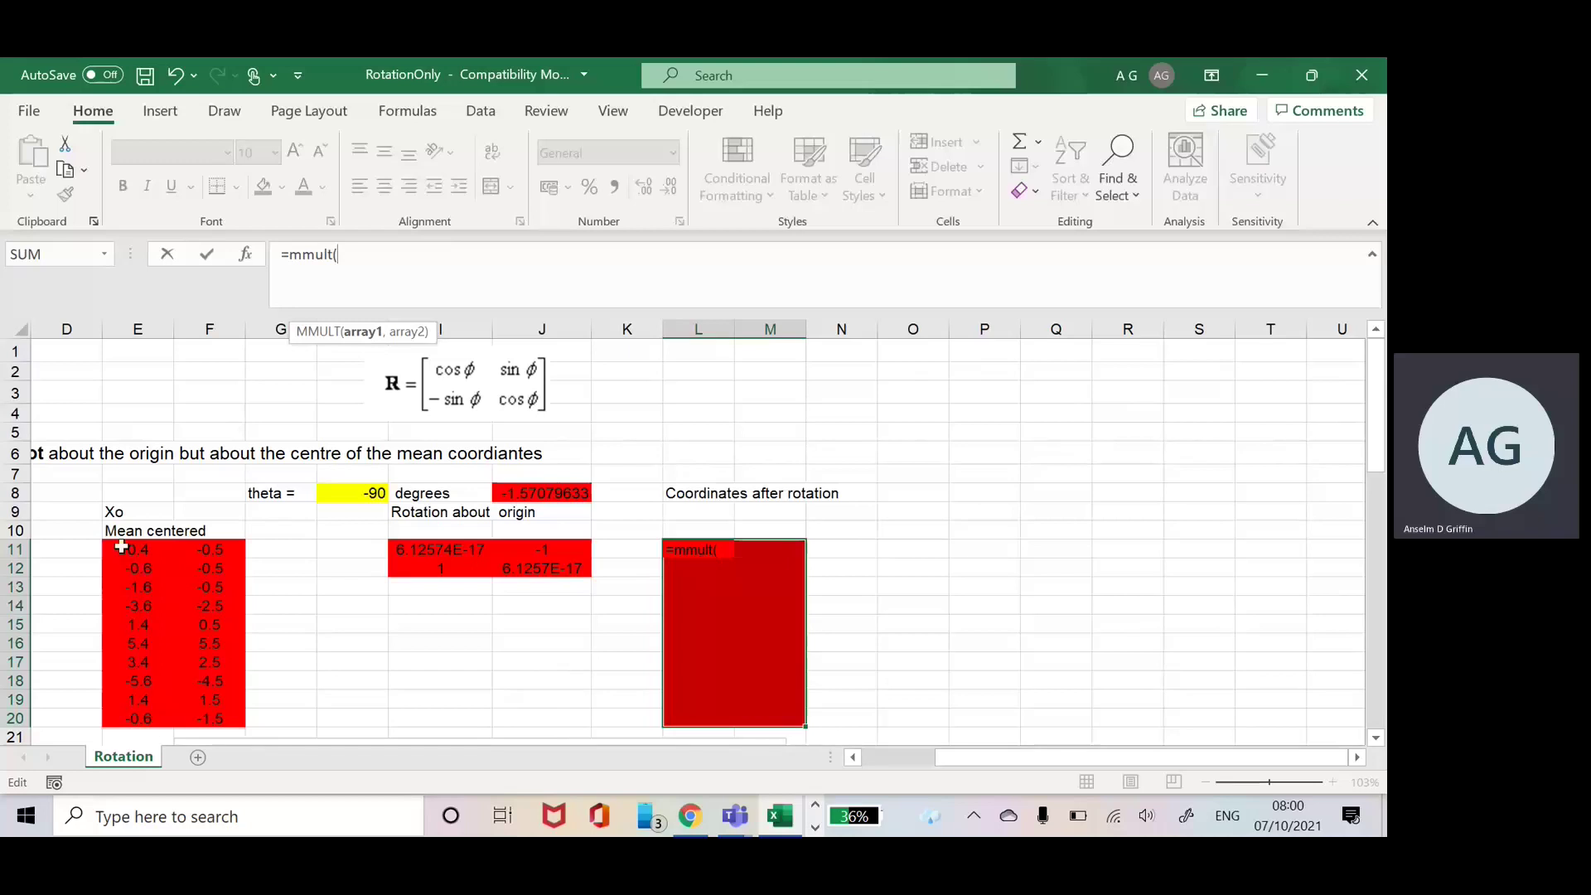
{"action": "left_click_drag", "start_coordinate": [126, 549], "coordinate": [189, 711]}
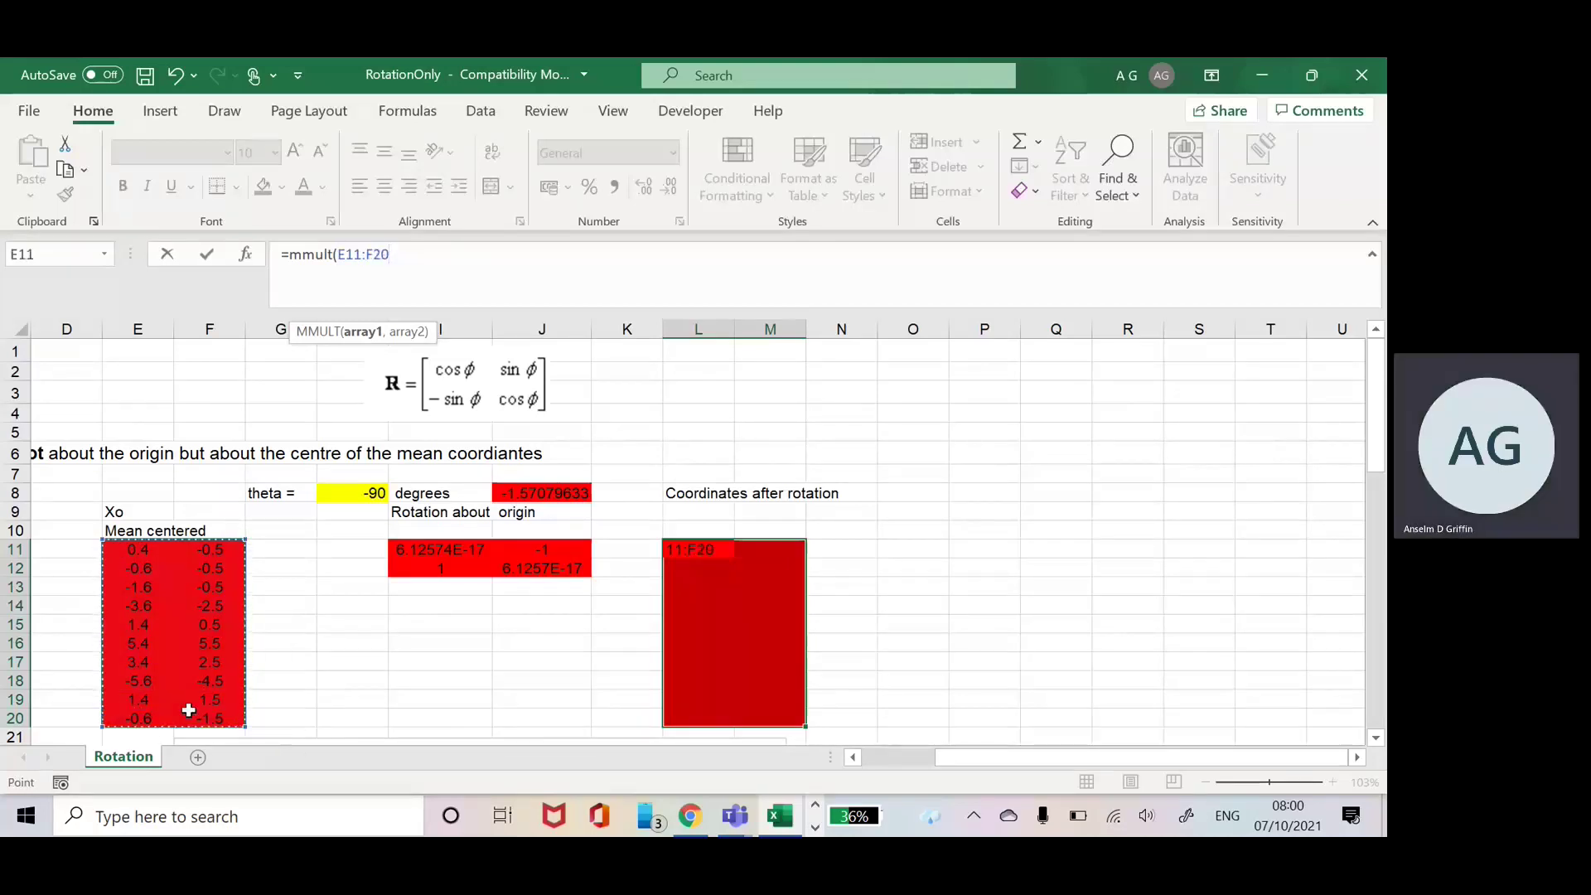
{"action": "type", "text": ","}
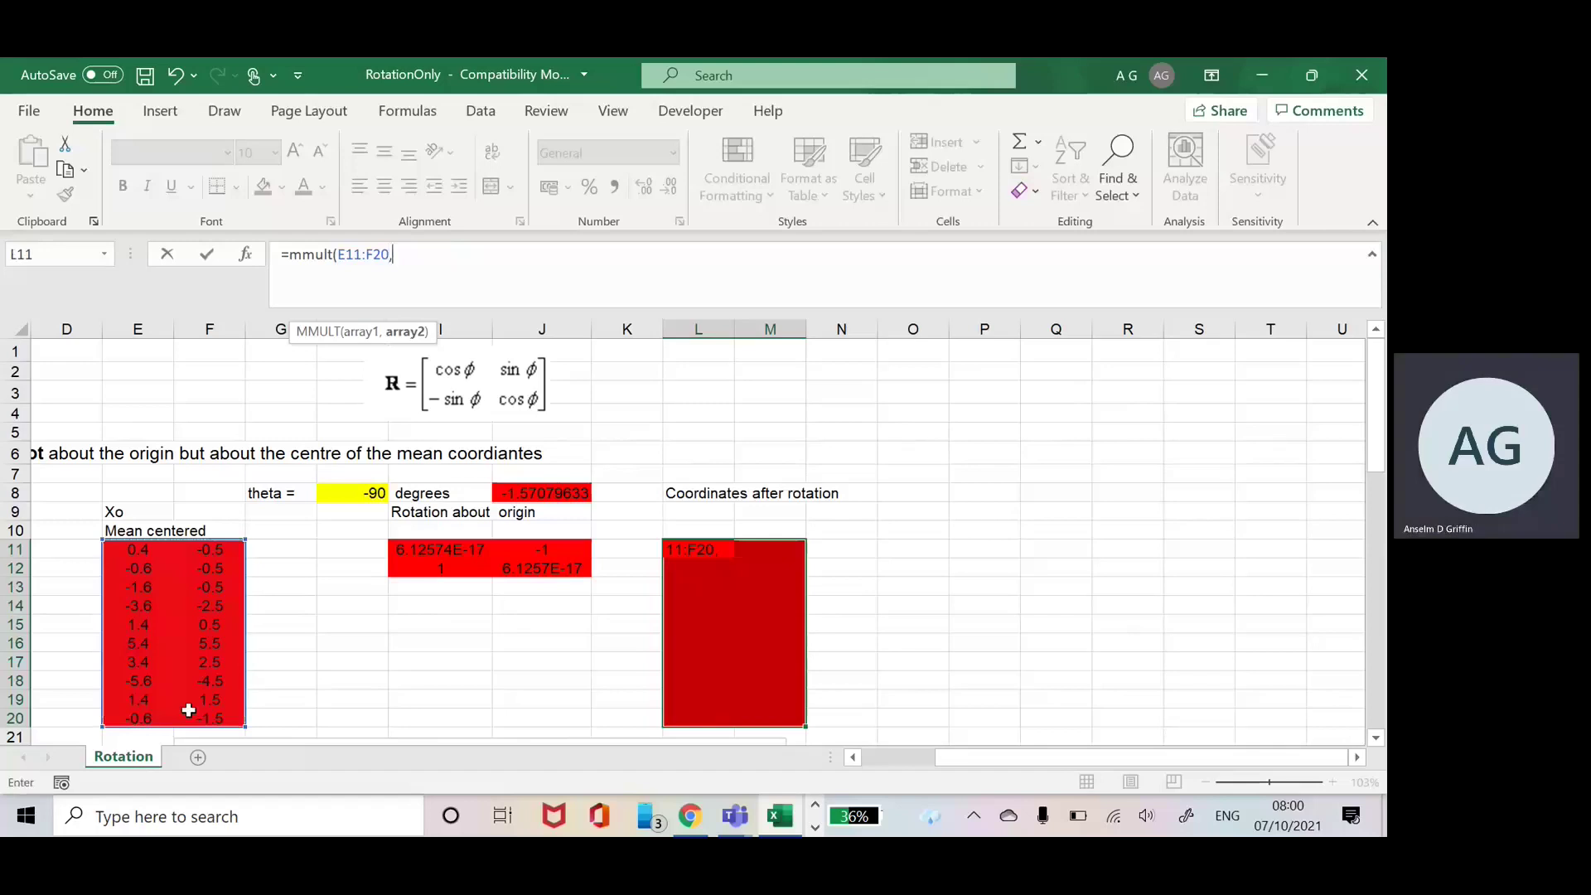
{"action": "left_click_drag", "start_coordinate": [422, 544], "coordinate": [515, 569]}
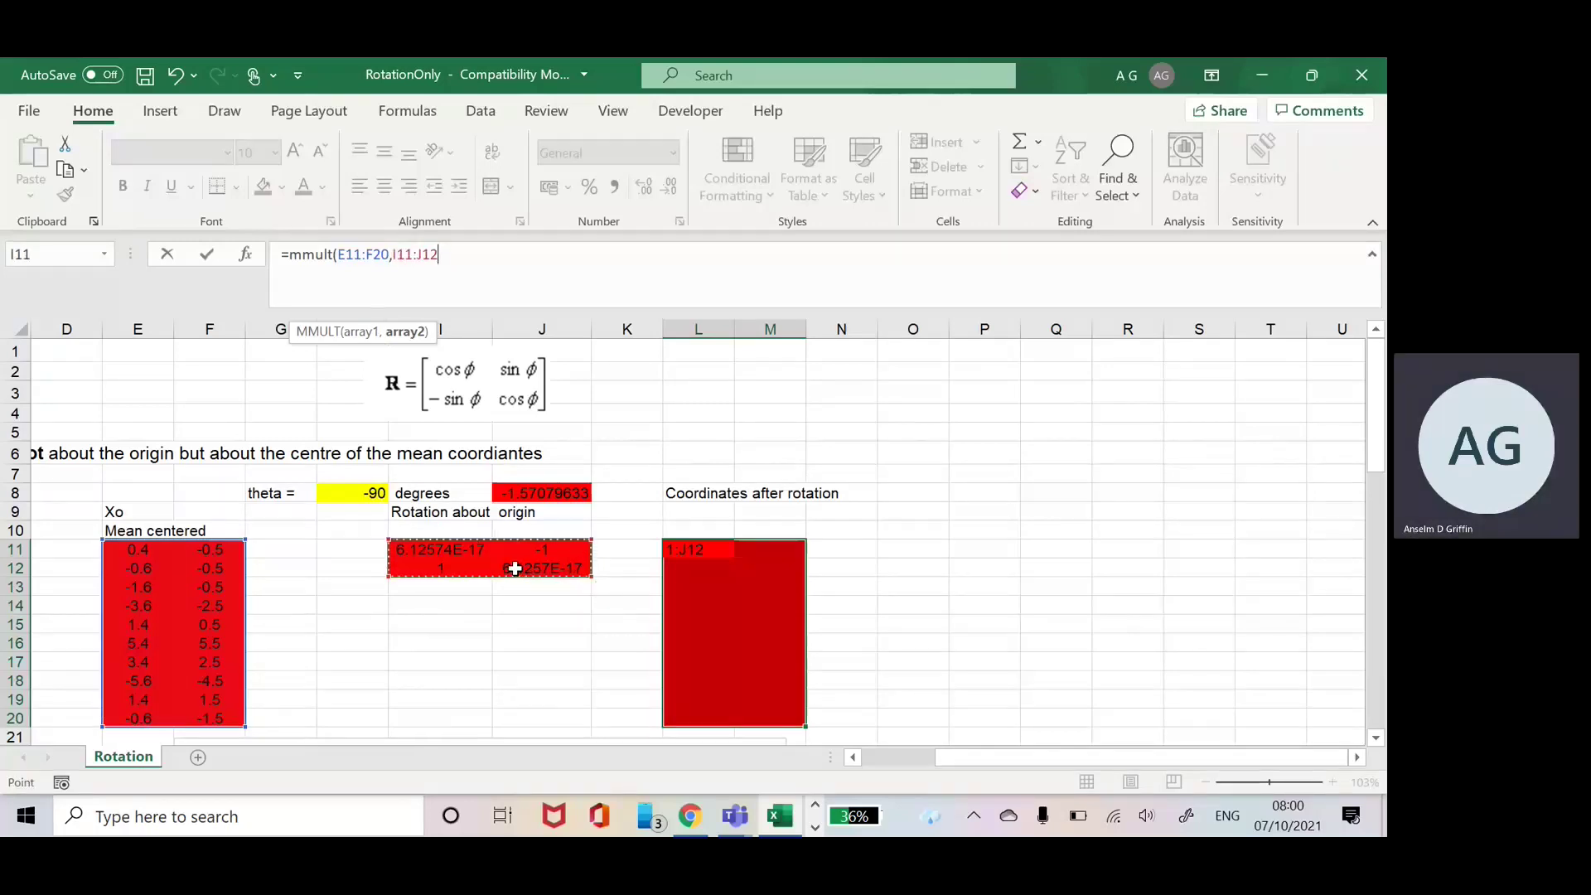
{"action": "type", "text": ")"}
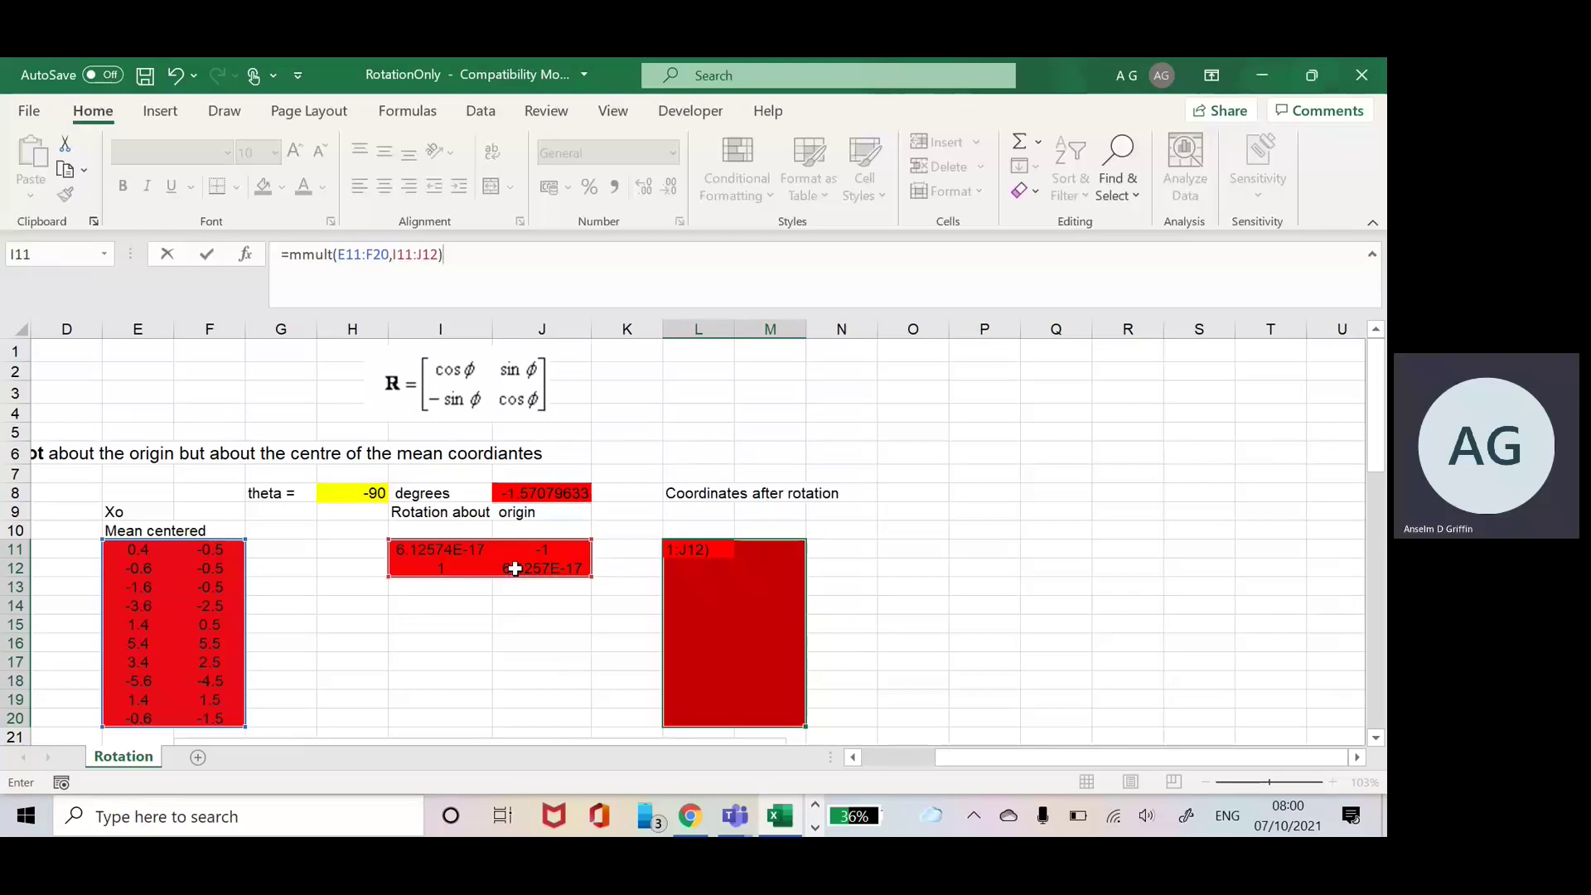
{"action": "key", "text": "ctrl+shift+Return"}
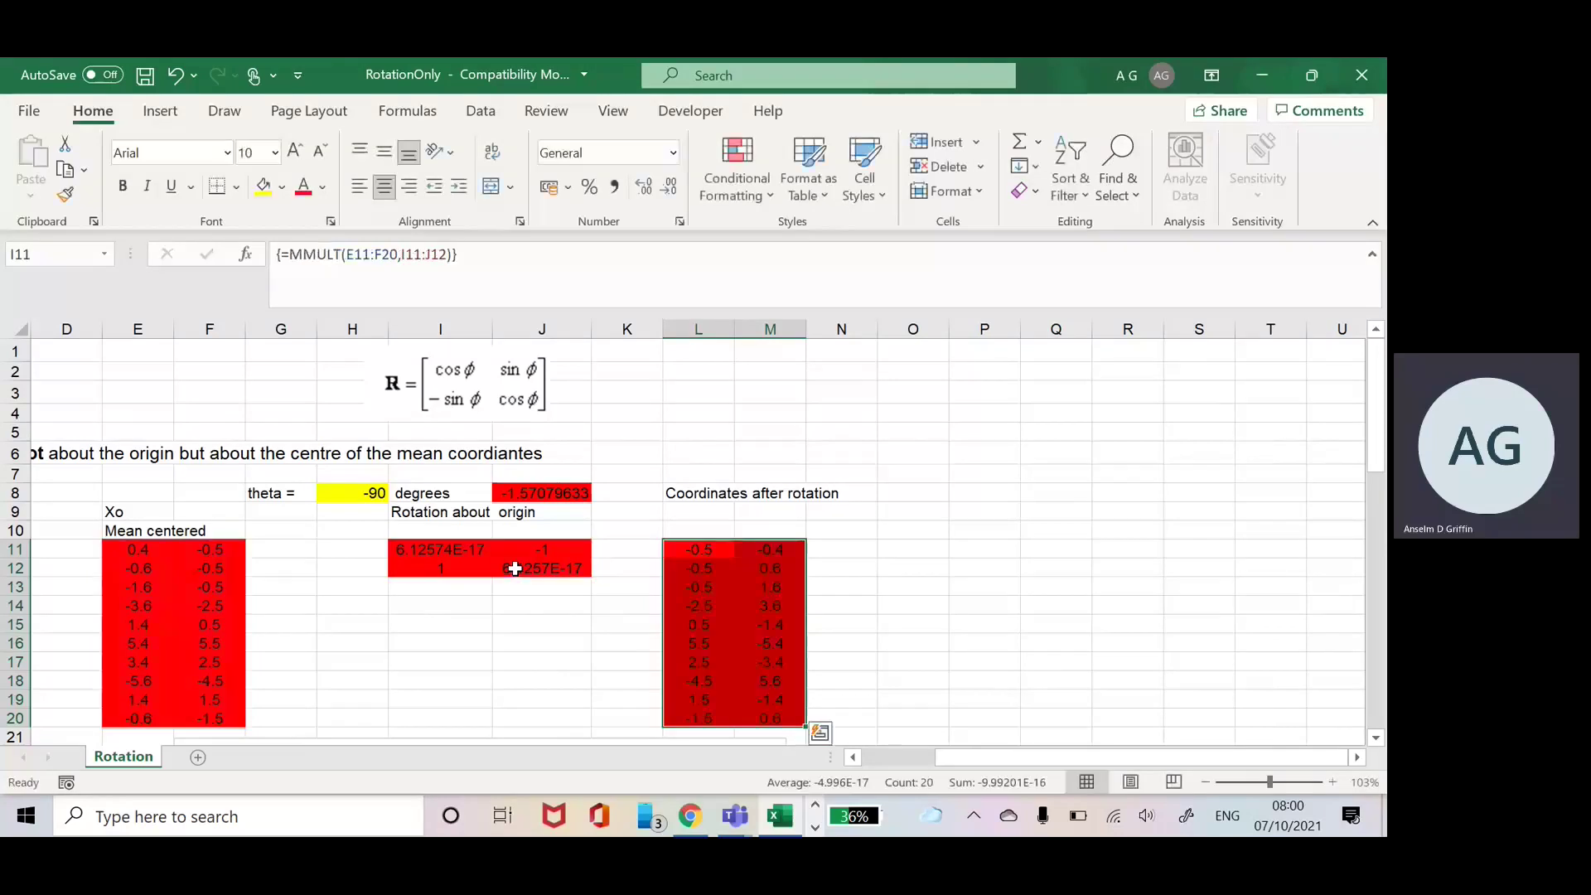
- Move down past the rotated coordinates until the whole before-and-after rotation scatter chart is visible
{"action": "key", "text": "Down"}
{"action": "key", "text": "Down"}
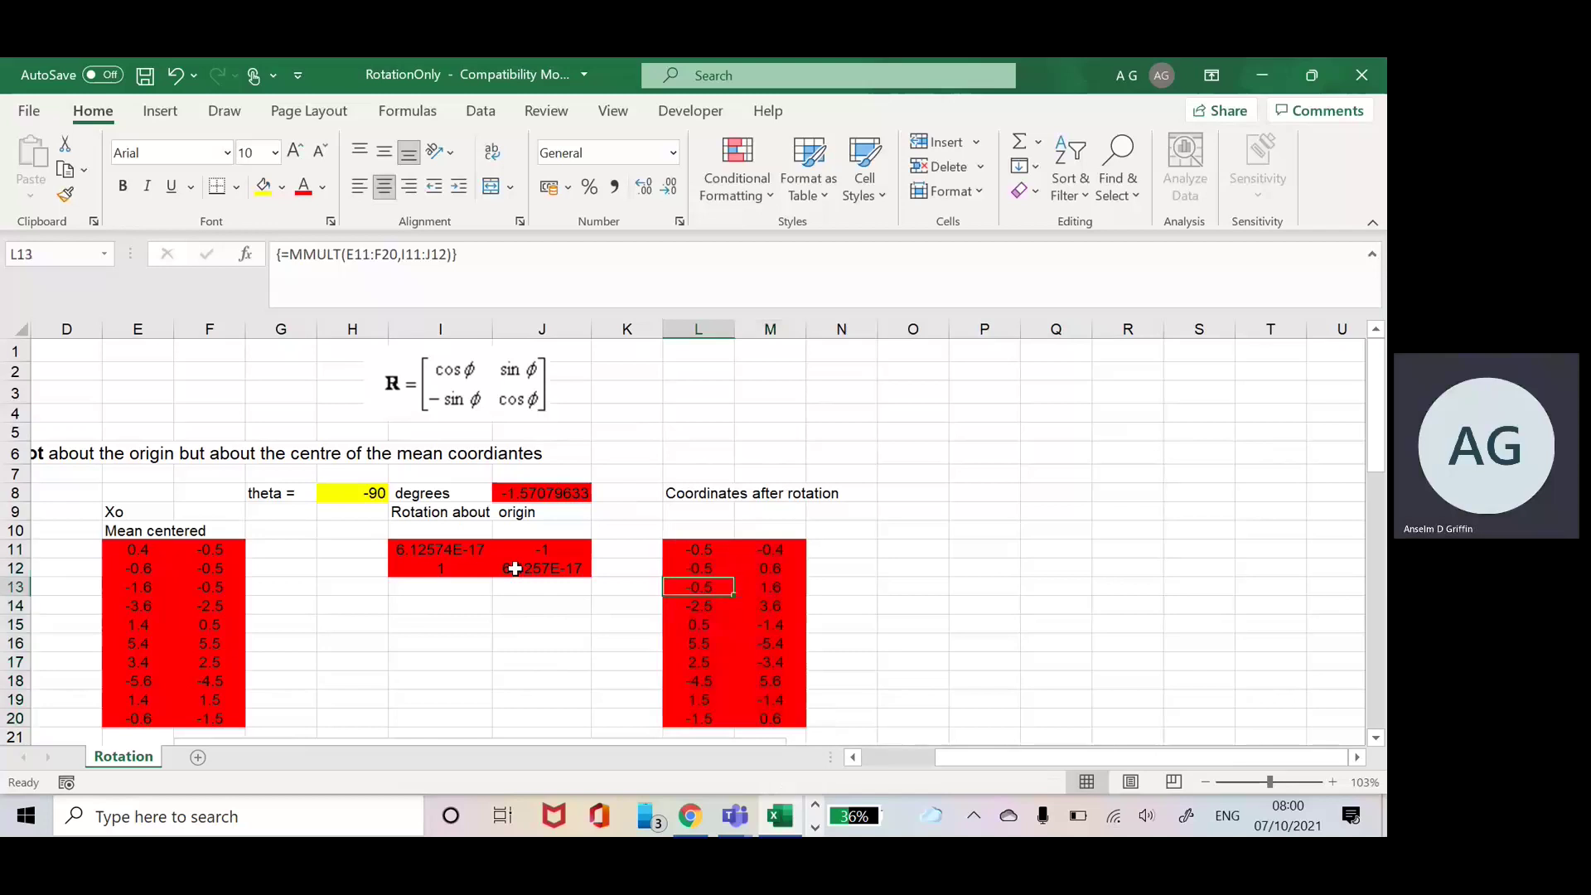
{"action": "key", "text": "Down"}
{"action": "key", "text": "Down"}
{"action": "key", "text": "Down"}
{"action": "key", "text": "Down"}
{"action": "key", "text": "Down"}
{"action": "key", "text": "Down"}
{"action": "key", "text": "Down"}
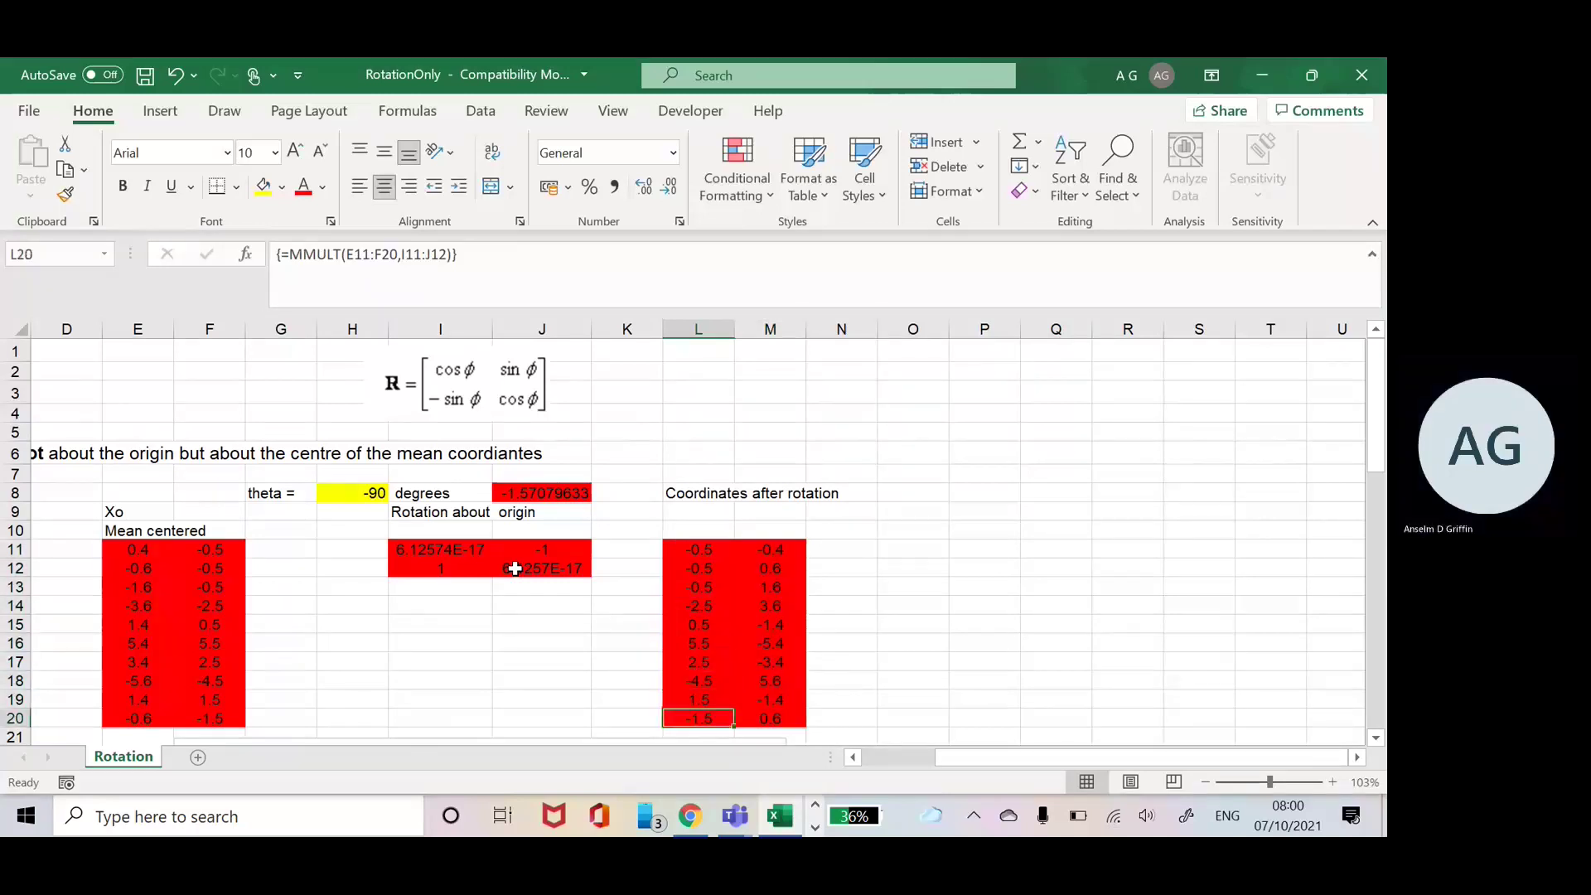
{"action": "key", "text": "Down"}
{"action": "key", "text": "Down"}
{"action": "key", "text": "Down"}
{"action": "key", "text": "Down"}
{"action": "key", "text": "Down"}
{"action": "key", "text": "Down"}
{"action": "key", "text": "Down"}
{"action": "key", "text": "Down"}
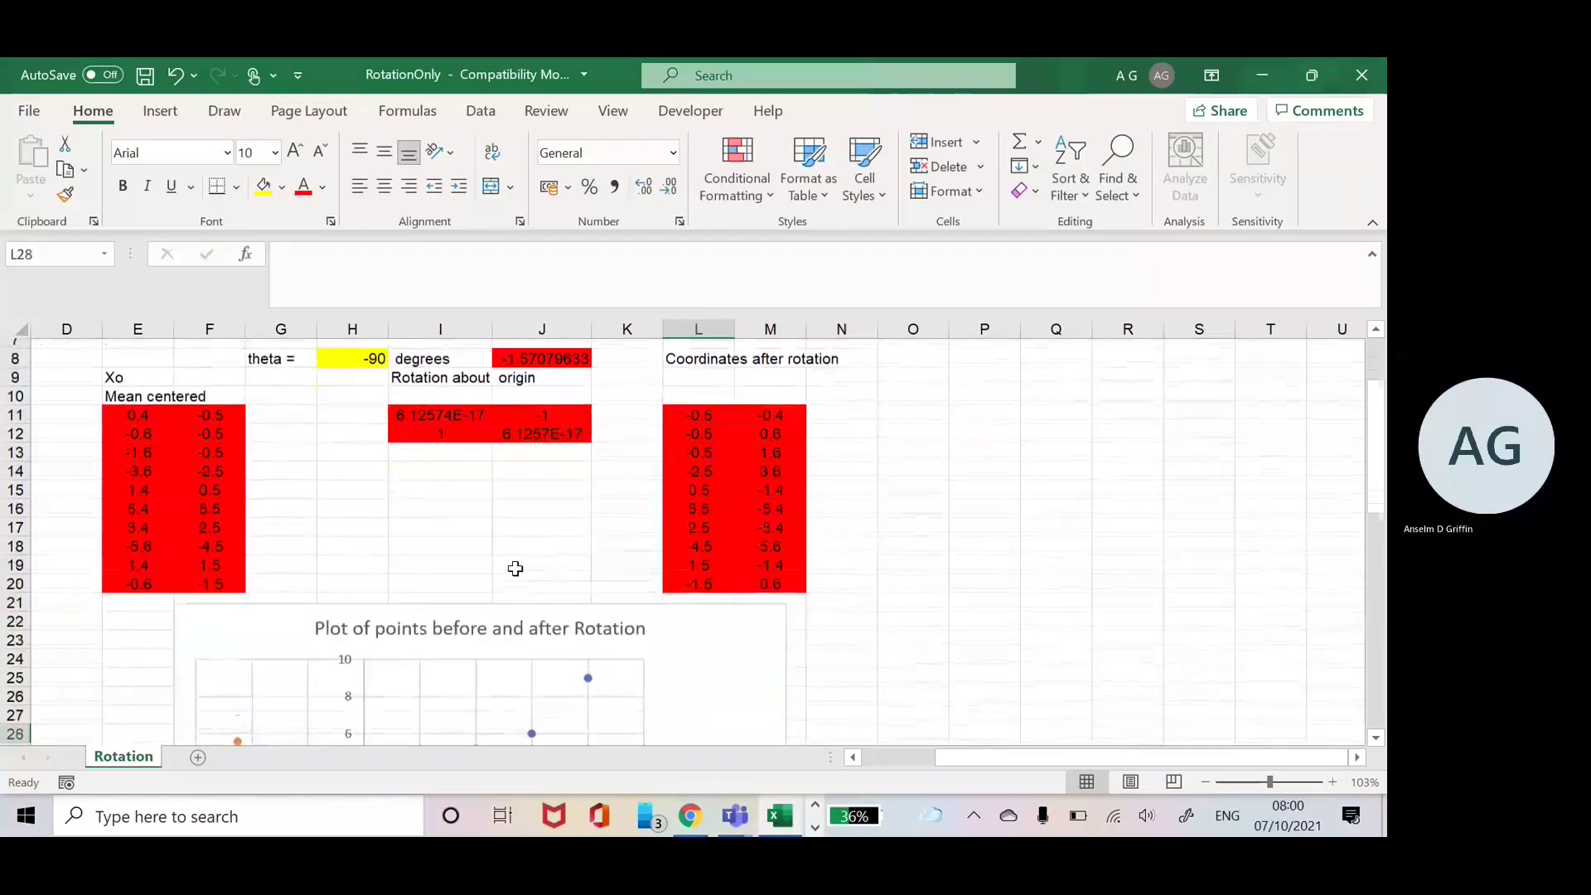
{"action": "key", "text": "Down"}
{"action": "key", "text": "Down"}
{"action": "key", "text": "Down"}
{"action": "key", "text": "Down"}
{"action": "key", "text": "Down"}
{"action": "key", "text": "Down"}
{"action": "key", "text": "Down"}
{"action": "key", "text": "Down"}
{"action": "key", "text": "Down"}
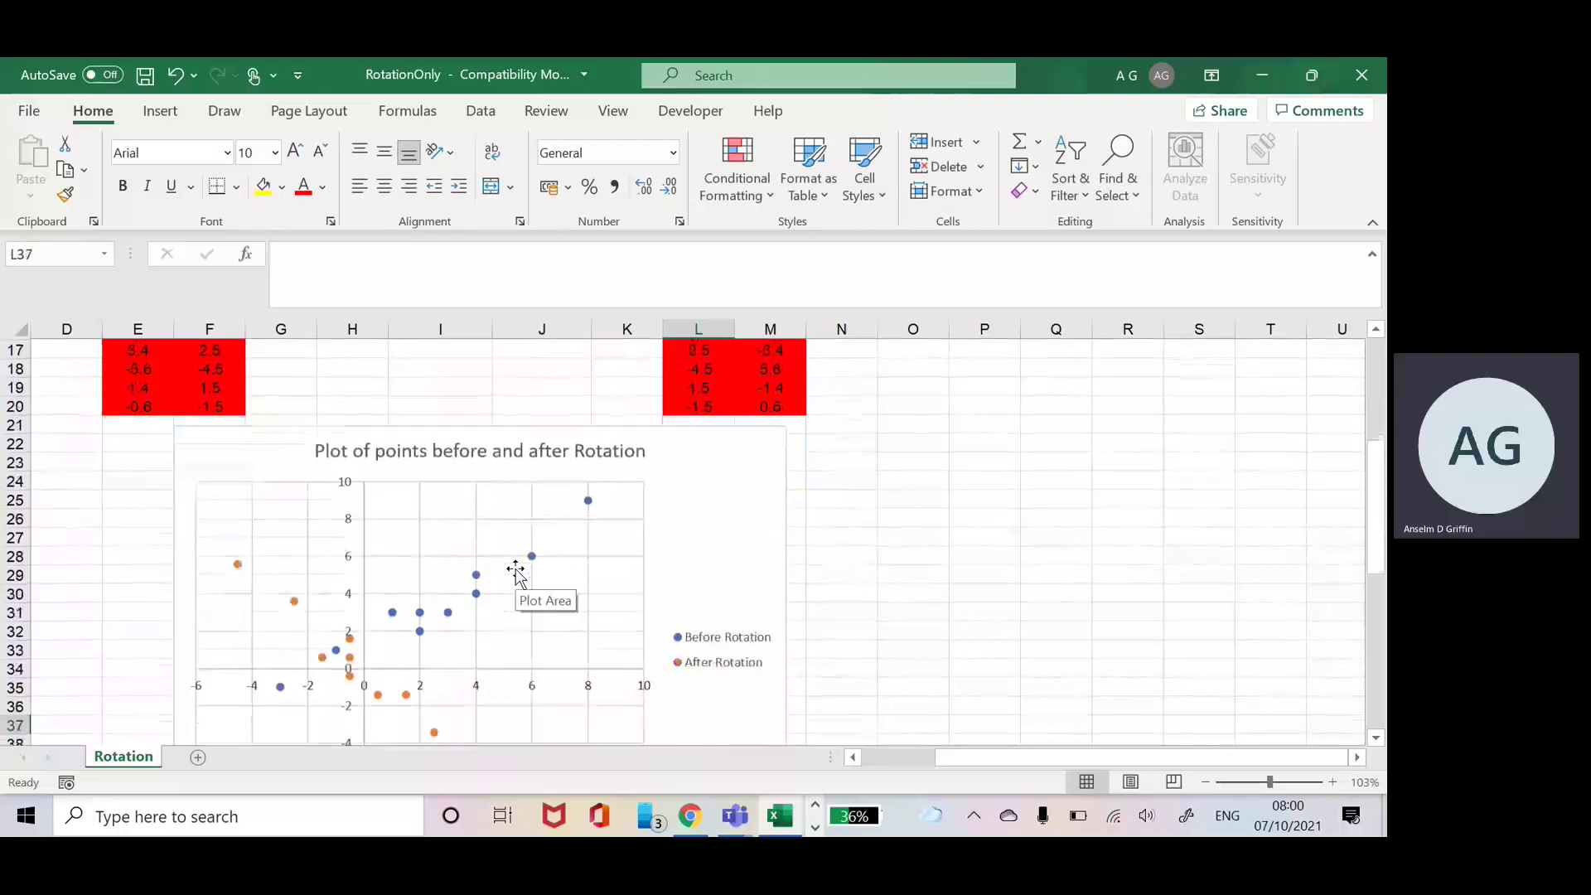
{"action": "key", "text": "Down"}
{"action": "key", "text": "Down"}
{"action": "key", "text": "Down"}
{"action": "key", "text": "Down"}
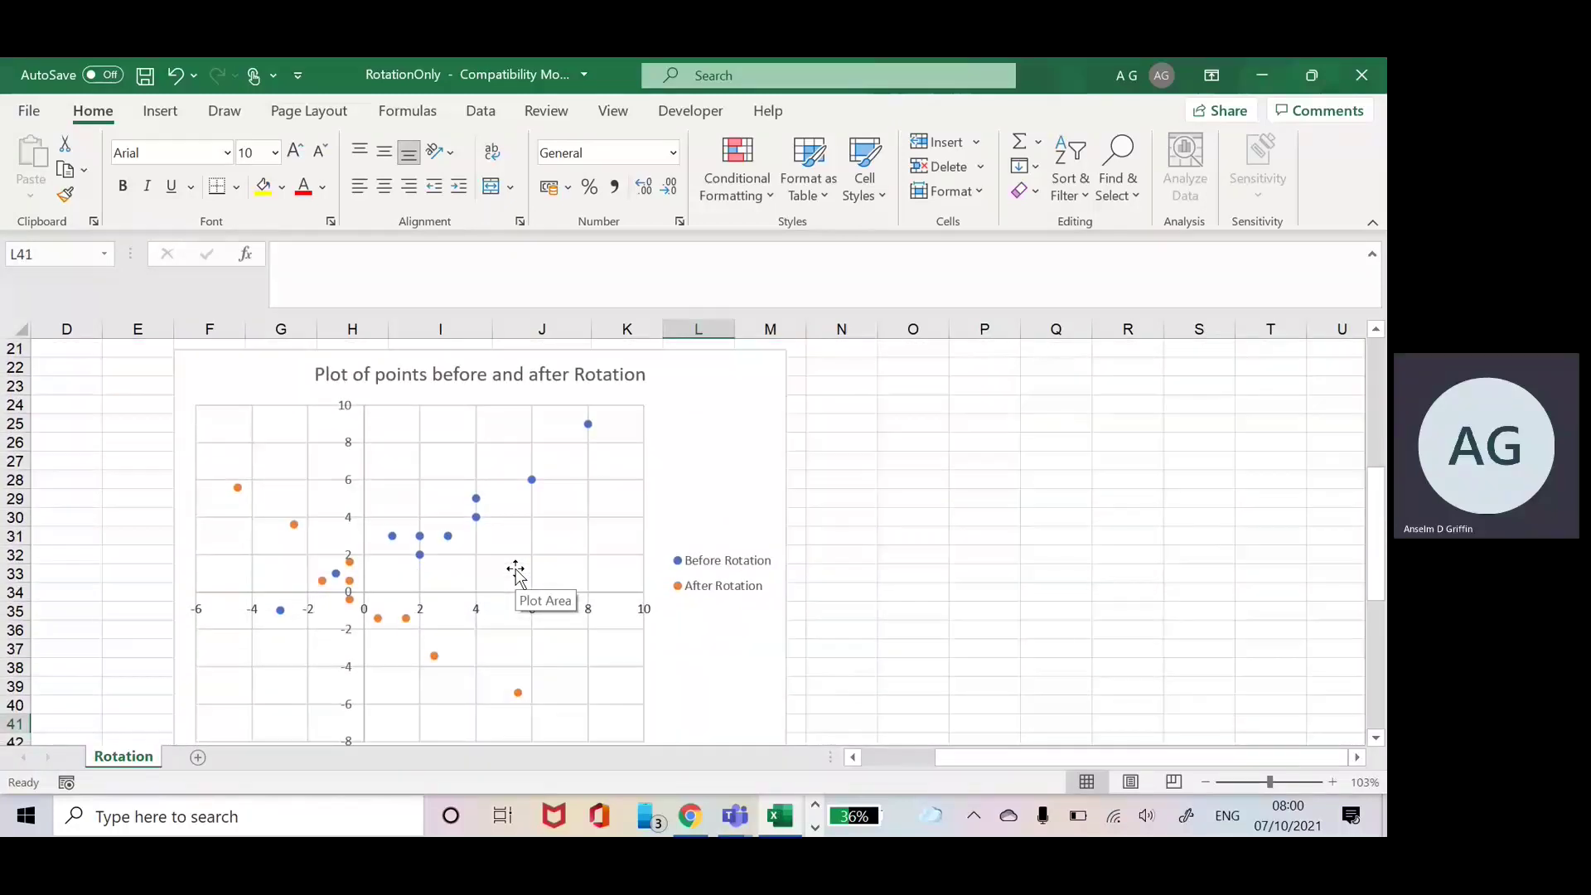
{"action": "key", "text": "Down"}
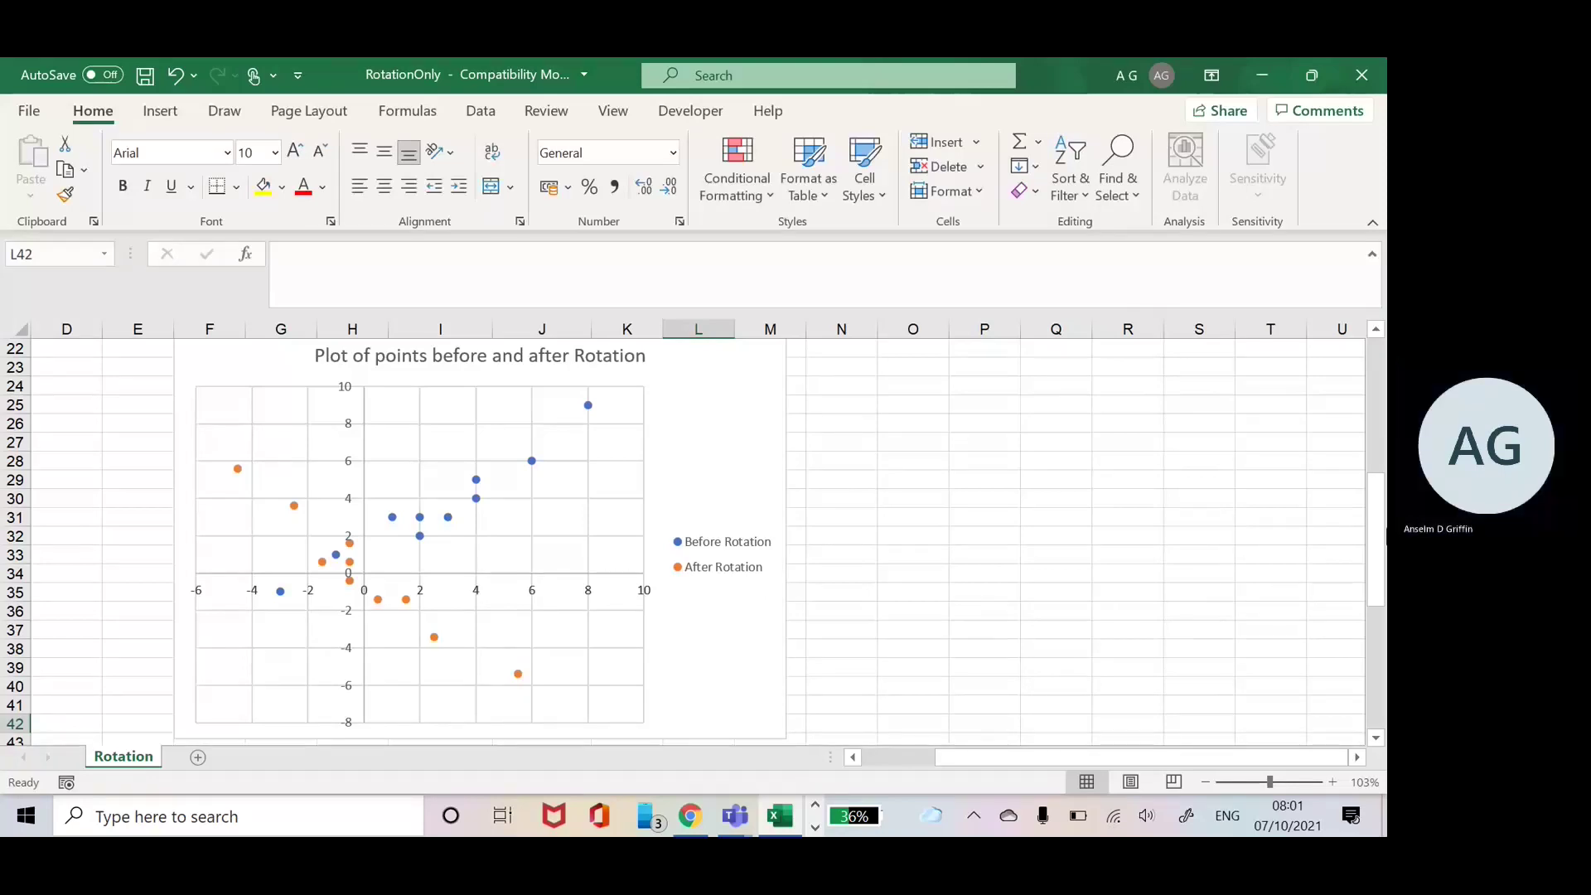
- Scroll to the rotation-about-origin section and check its first x and y values in B52 and C52
{"action": "left_click_drag", "start_coordinate": [1382, 572], "coordinate": [1372, 711]}
{"action": "left_click", "coordinate": [266, 595]}
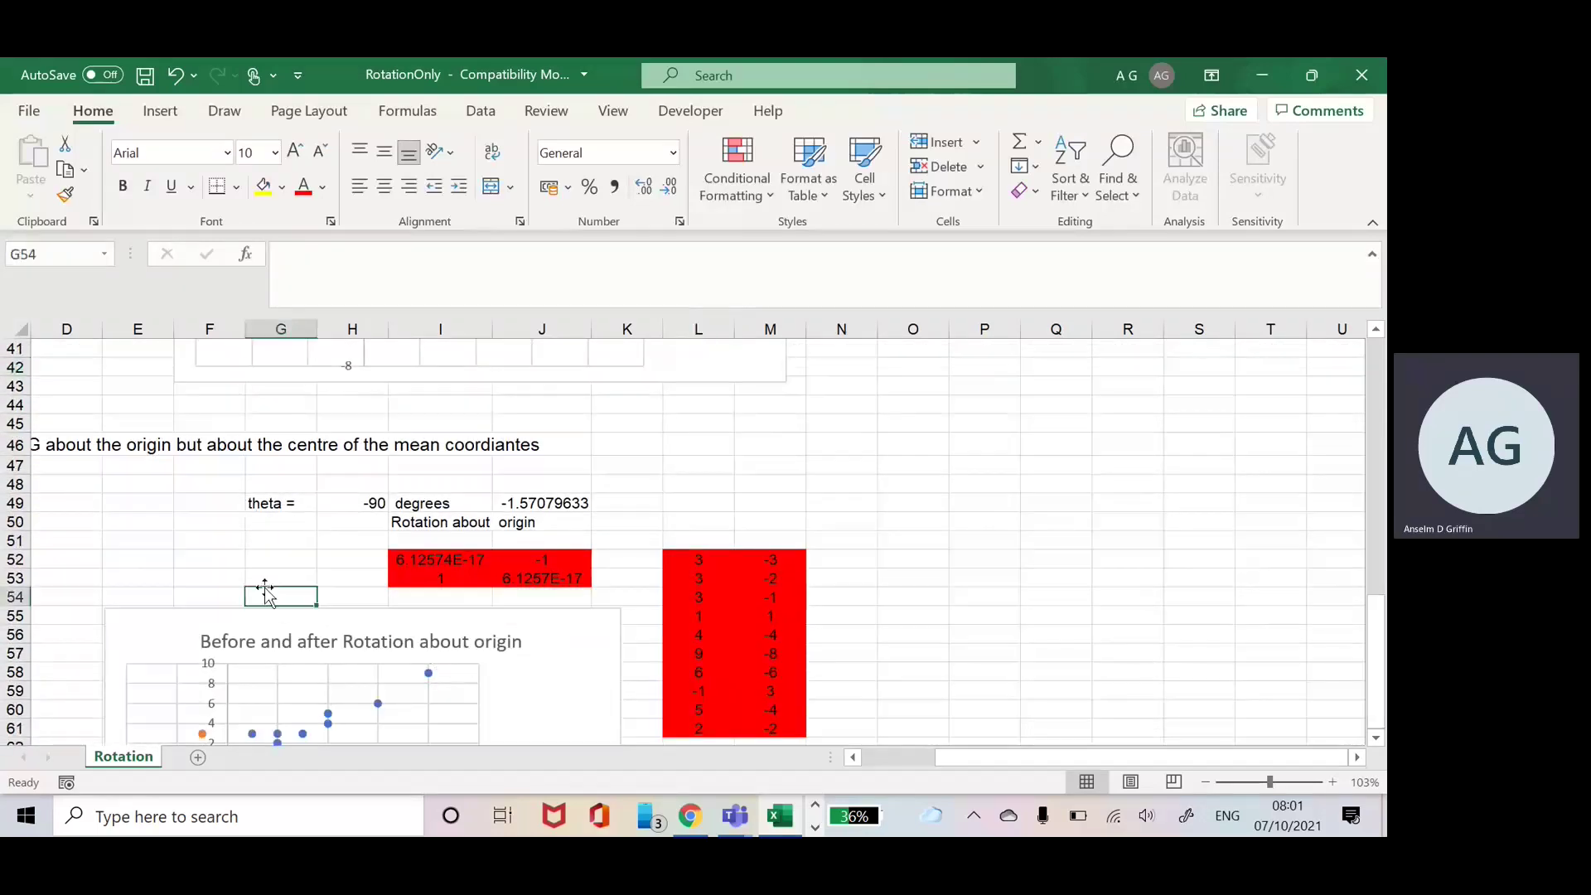
{"action": "key", "text": "Left"}
{"action": "key", "text": "Left"}
{"action": "key", "text": "Left"}
{"action": "key", "text": "Left"}
{"action": "key", "text": "Left"}
{"action": "key", "text": "Left"}
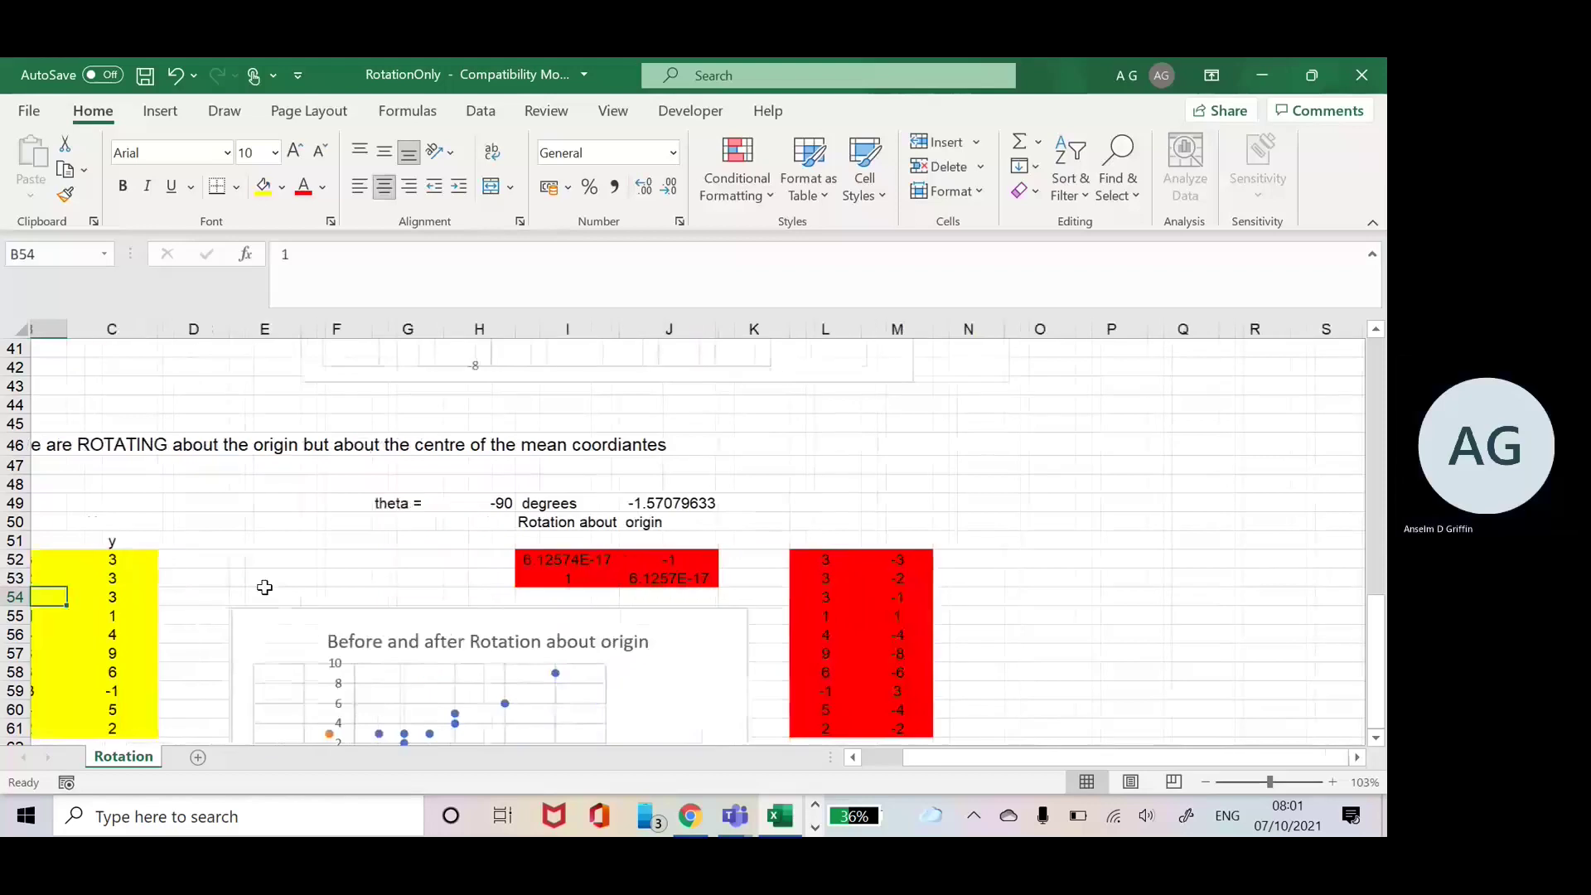
{"action": "key", "text": "Right"}
{"action": "key", "text": "Up"}
{"action": "key", "text": "Up"}
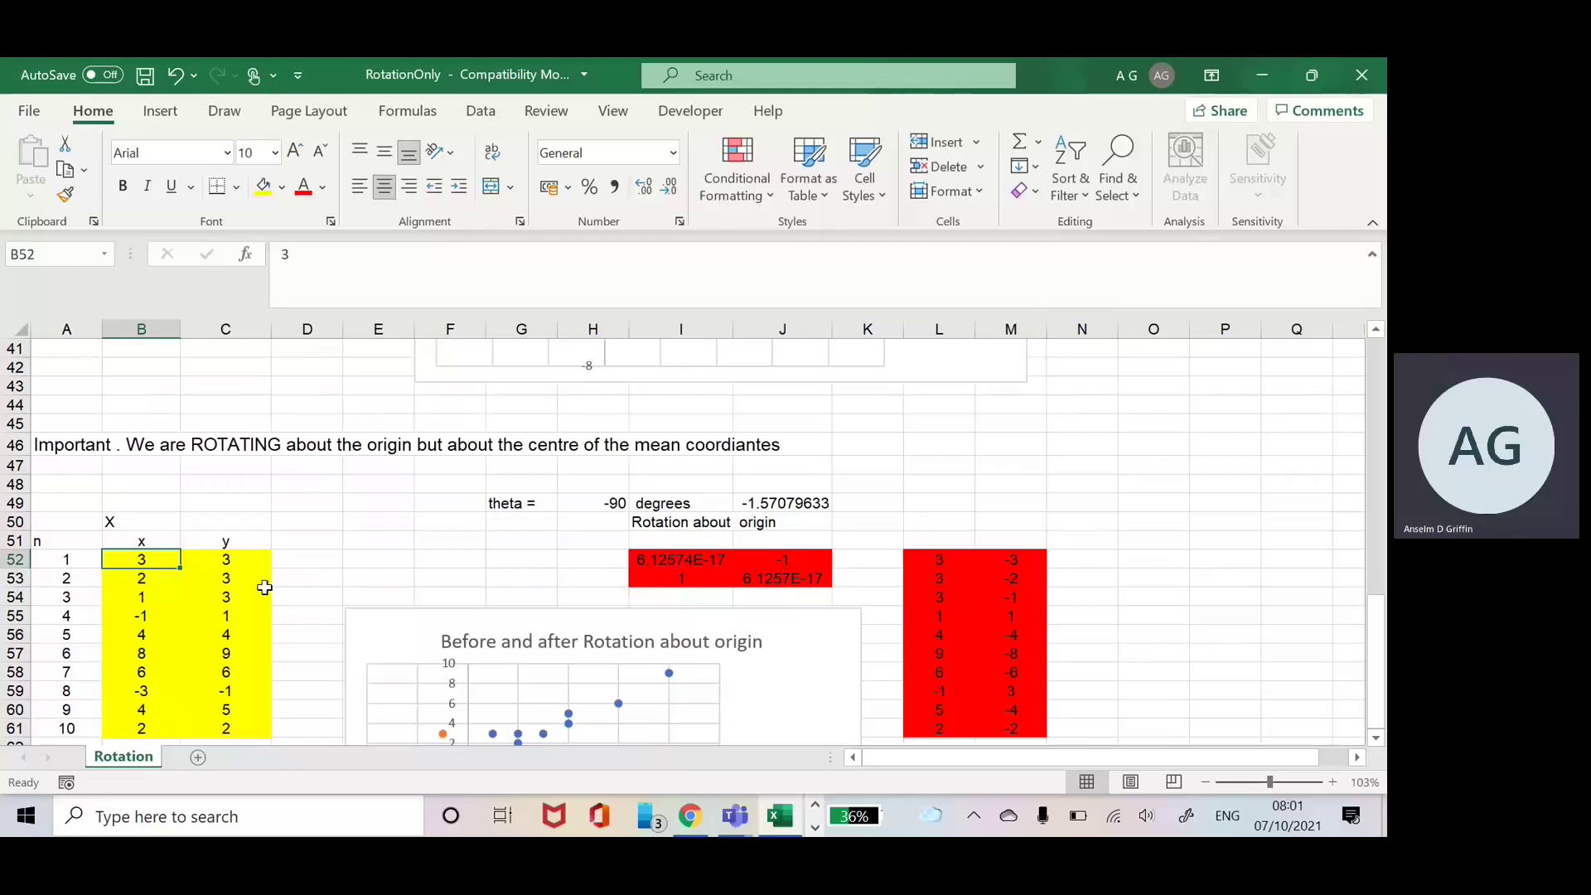
{"action": "key", "text": "Right"}
{"action": "key", "text": "Left"}
{"action": "scroll", "coordinate": [1378, 751], "scroll_direction": "down", "scroll_amount": 2}
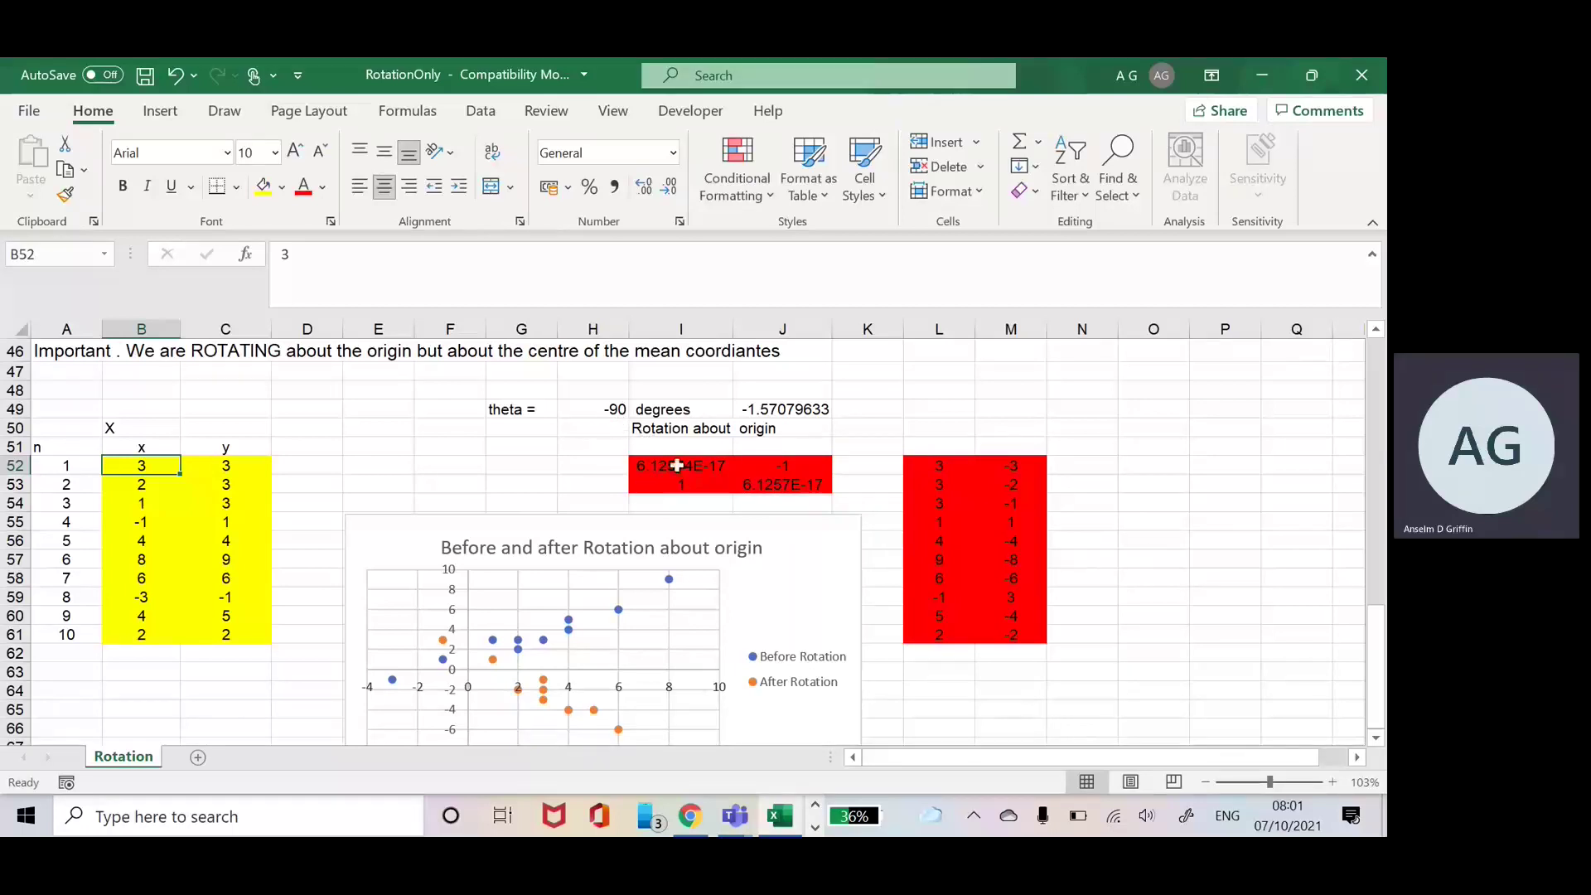
{"action": "left_click", "coordinate": [917, 473]}
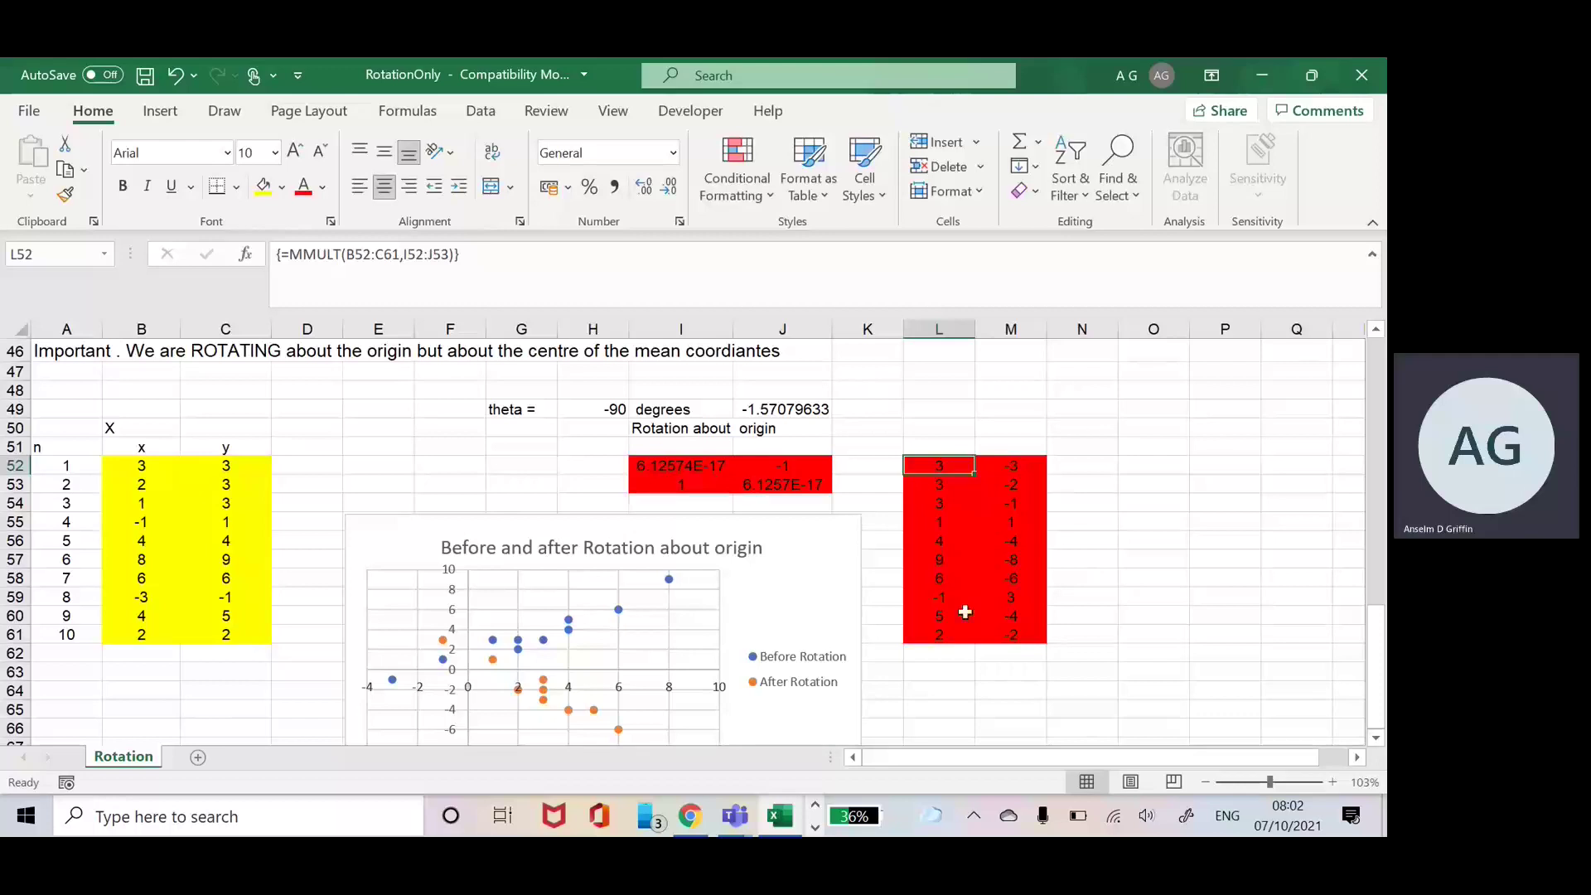
{"action": "left_click", "coordinate": [1018, 682]}
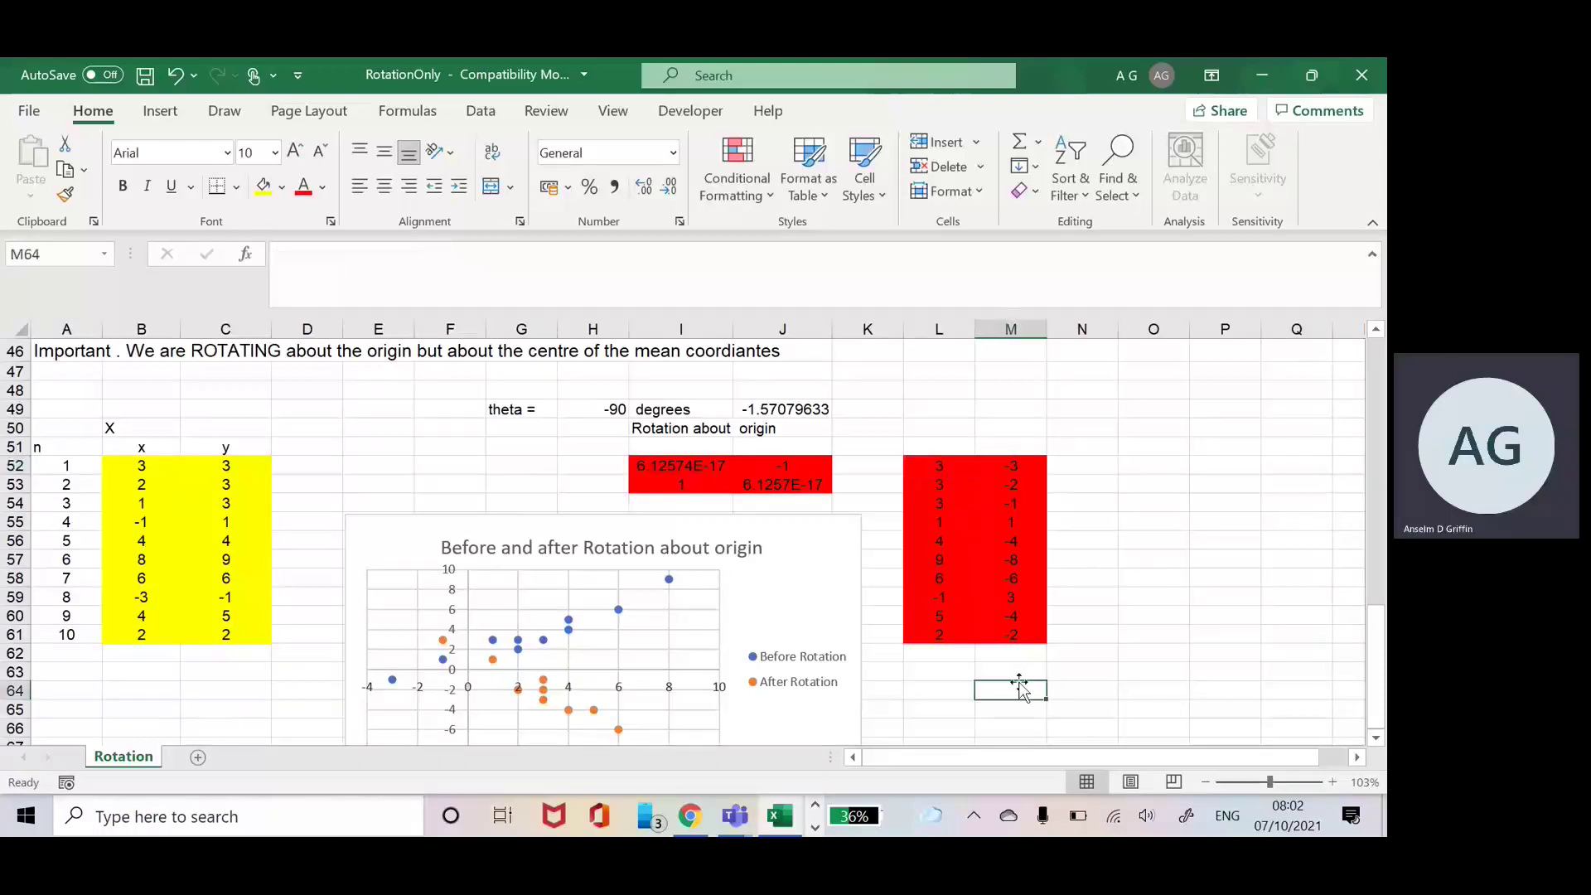
{"action": "left_click", "coordinate": [1376, 737]}
{"action": "left_click", "coordinate": [1376, 738]}
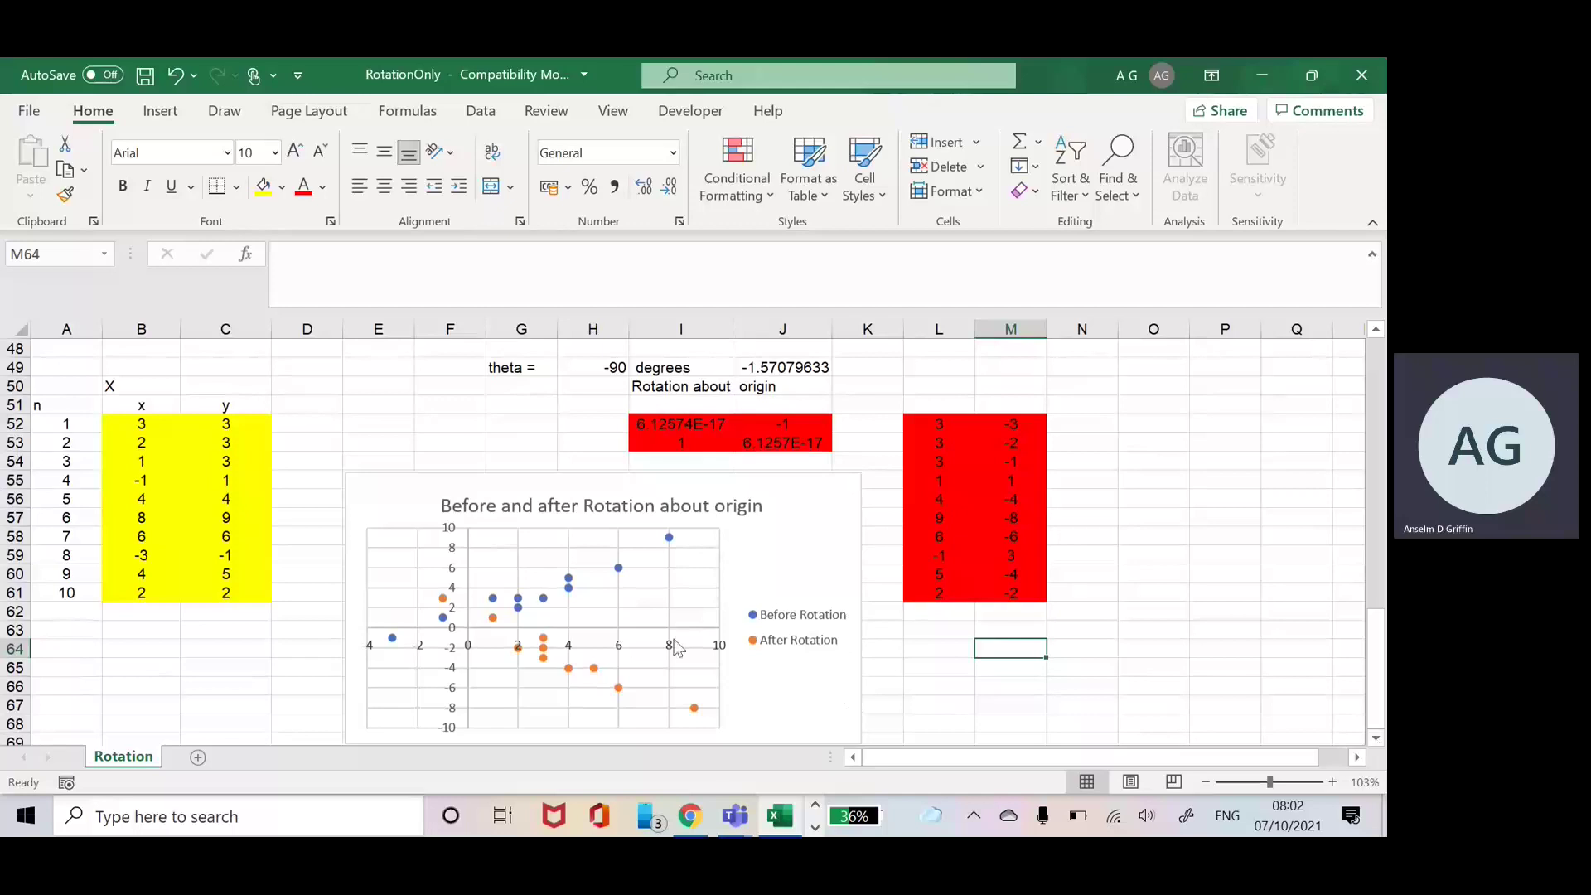